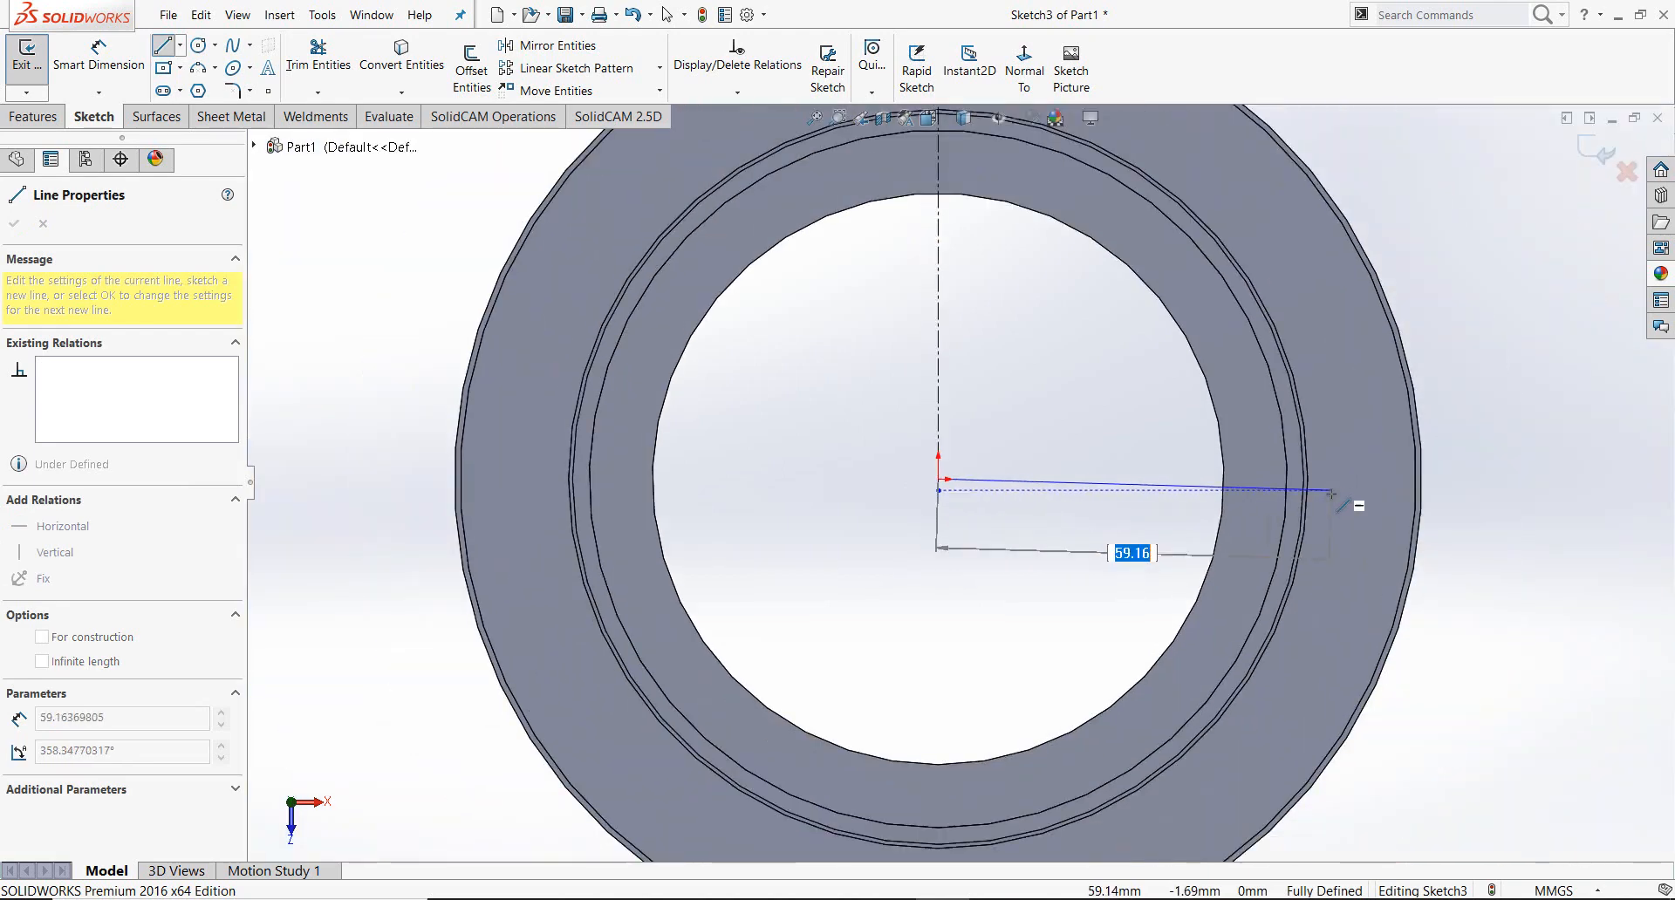
Step: Finish the sketch line from the origin to a point beyond the ring's lower-right outer edge
mouse_move(1358, 497)
middle_mouse_down()
mouse_move(1286, 549)
mouse_move(1234, 546)
mouse_move(1207, 514)
mouse_move(1236, 520)
middle_mouse_up()
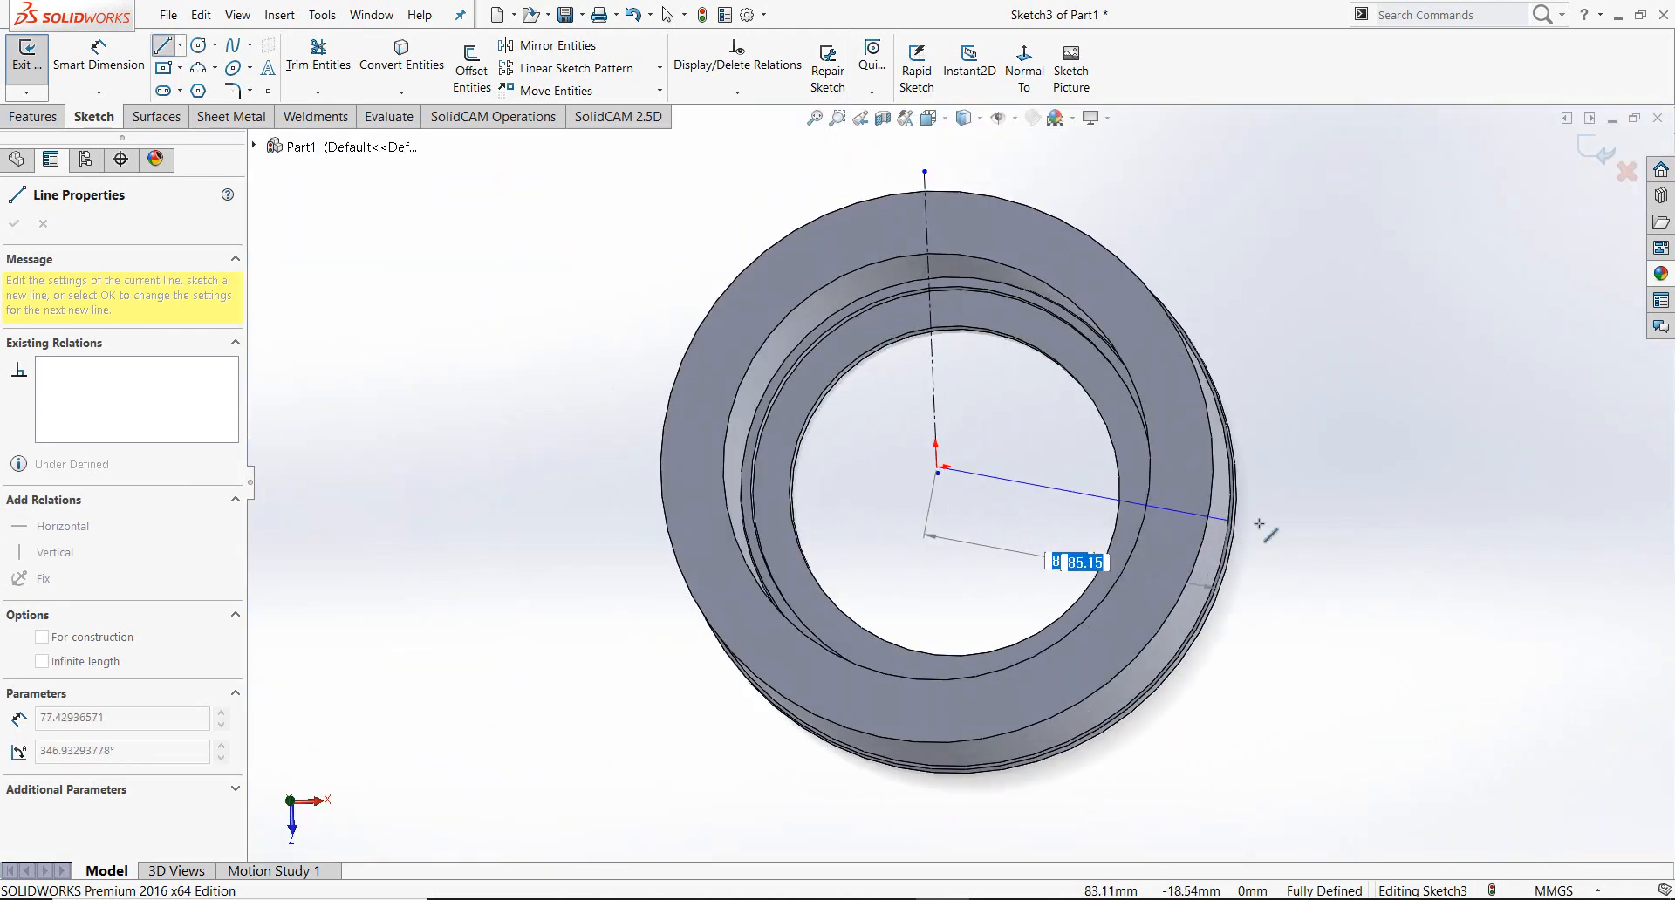
left_click(1271, 523)
key("Escape")
left_click(1019, 76)
Step: Dimension the angle between the vertical centerline and the new line at 46°
left_click(106, 63)
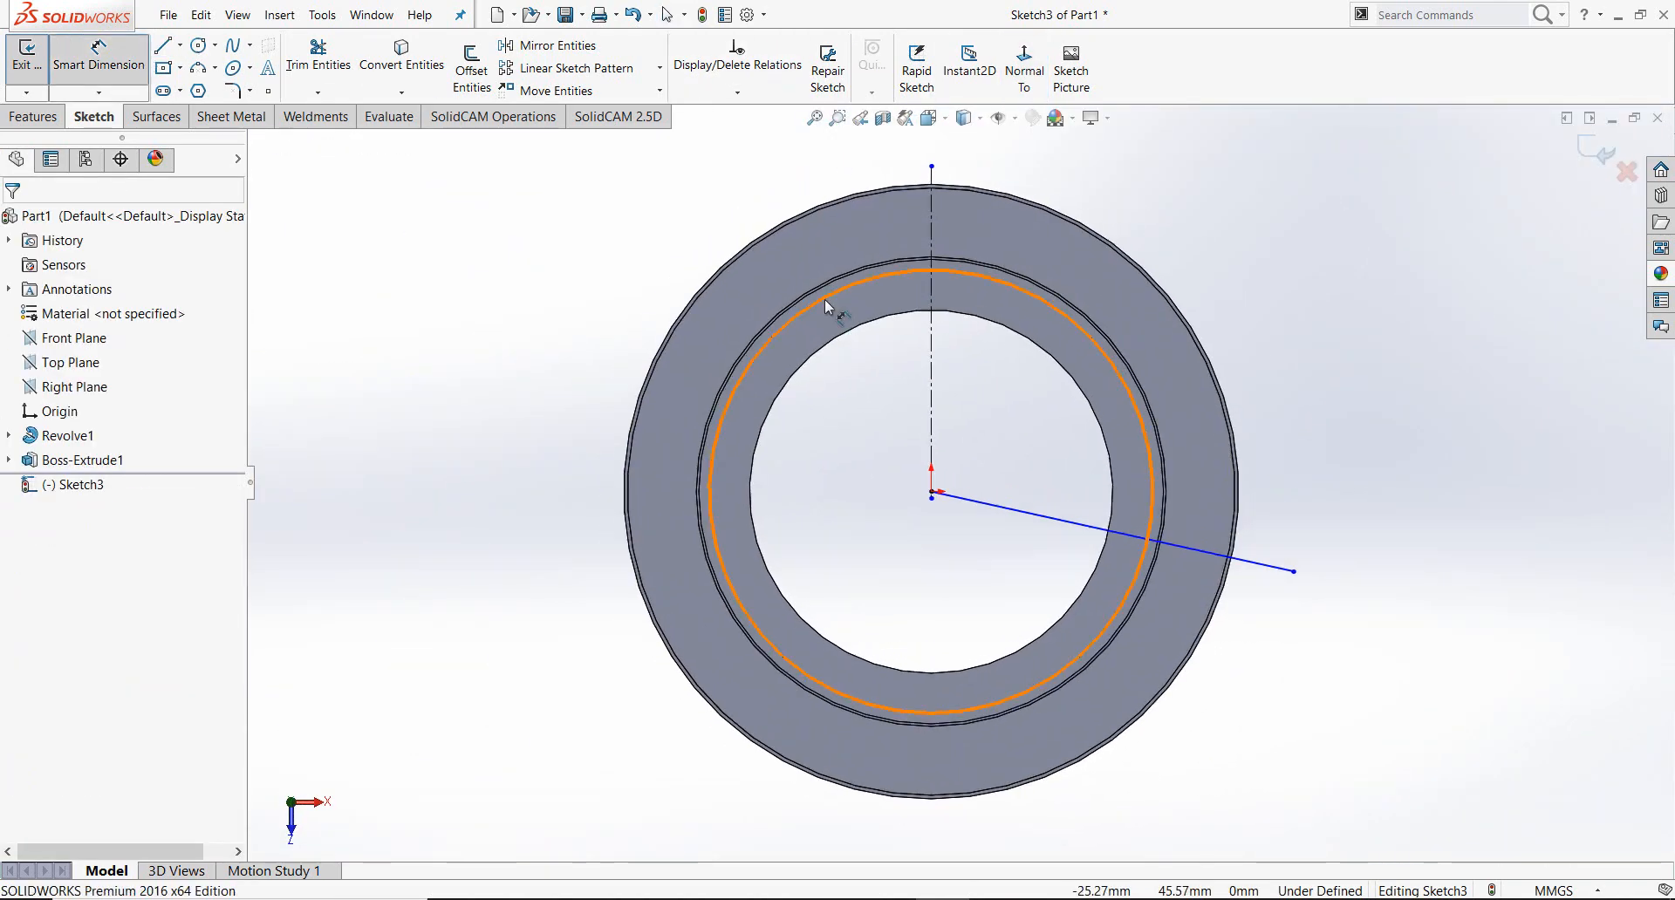
left_click(932, 404)
left_click(1030, 512)
left_click(1210, 270)
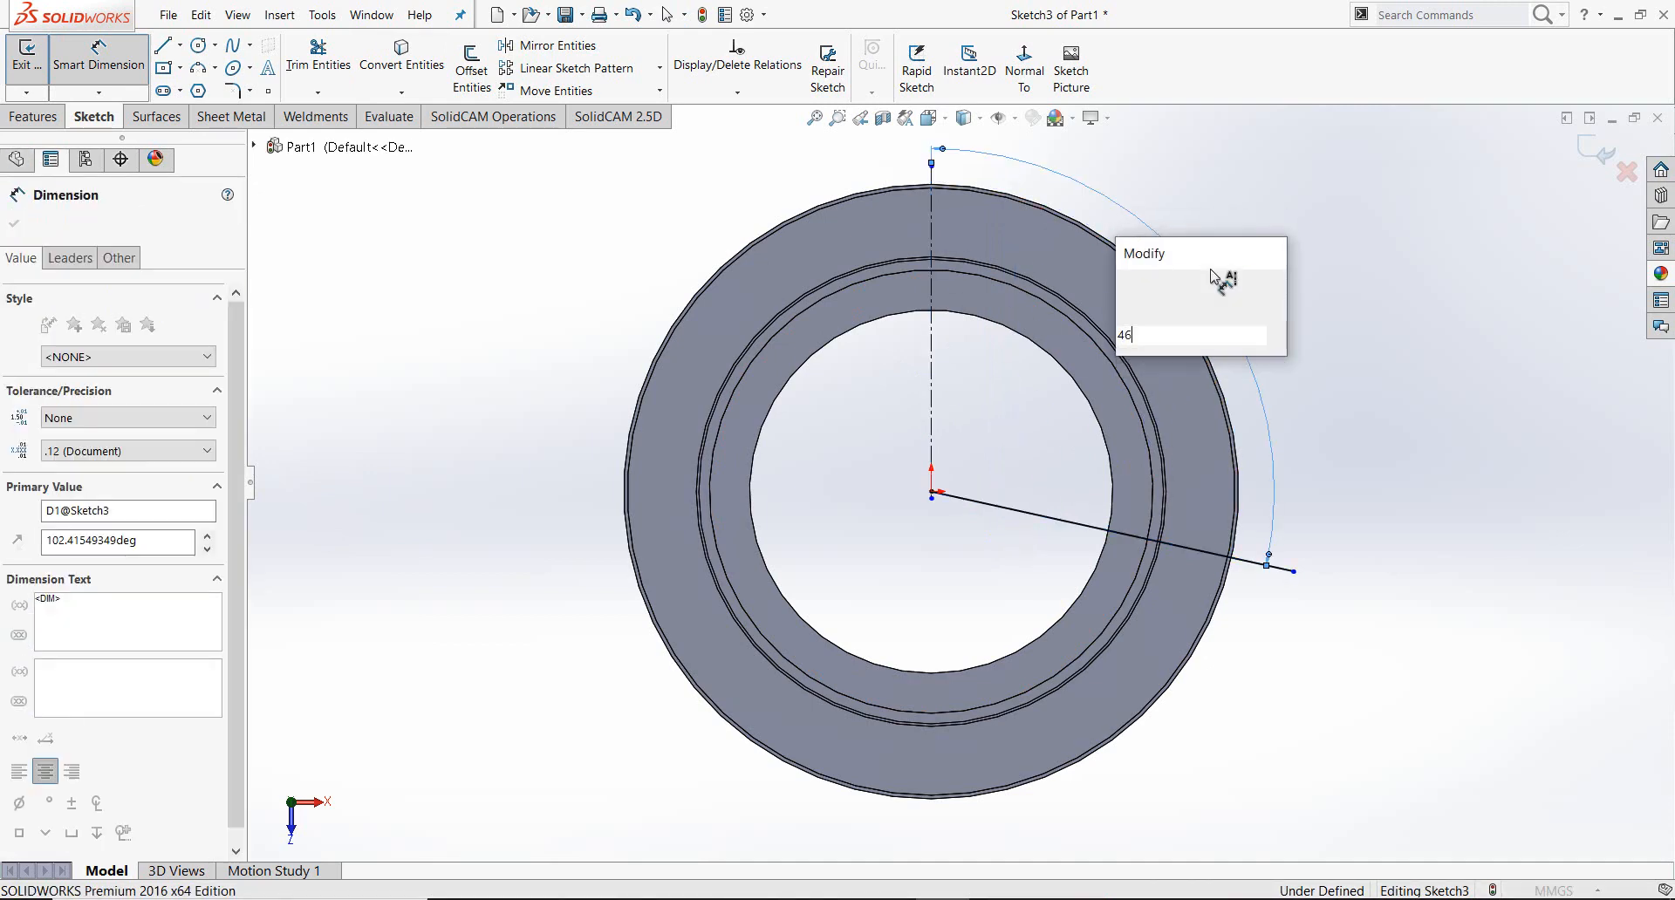
type("46")
key("Return")
Step: Draw a second line from the origin past the ring's lower-right edge and dimension it at 133° from the vertical centerline
left_click(171, 53)
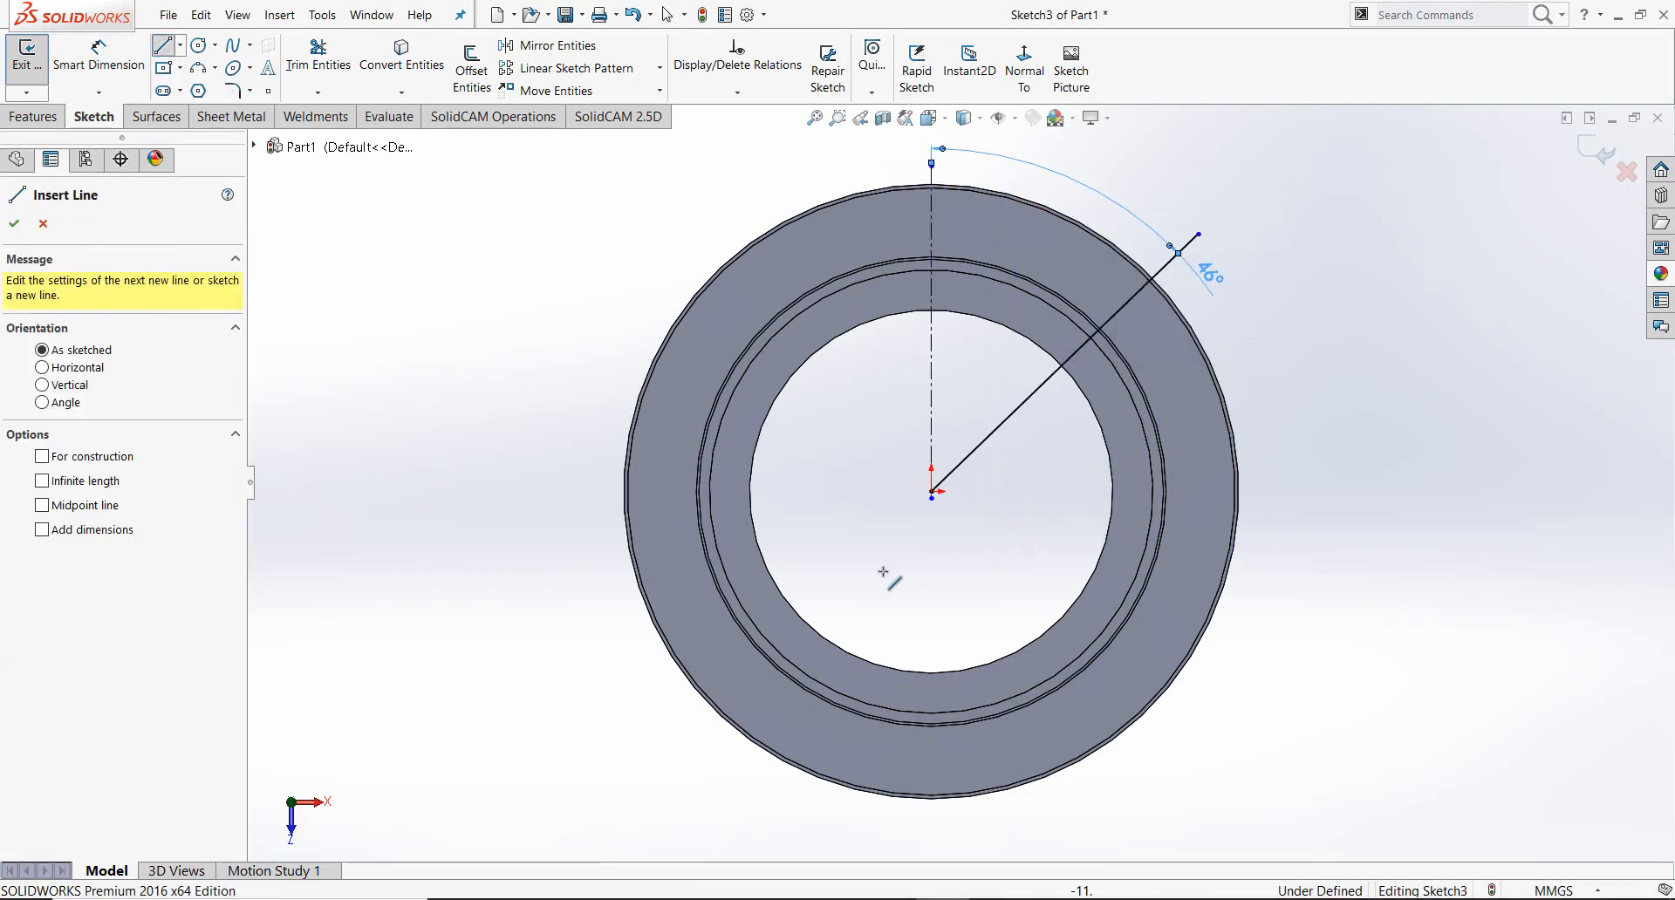
mouse_move(932, 491)
left_mouse_down()
mouse_move(1339, 668)
mouse_move(1311, 617)
left_mouse_up()
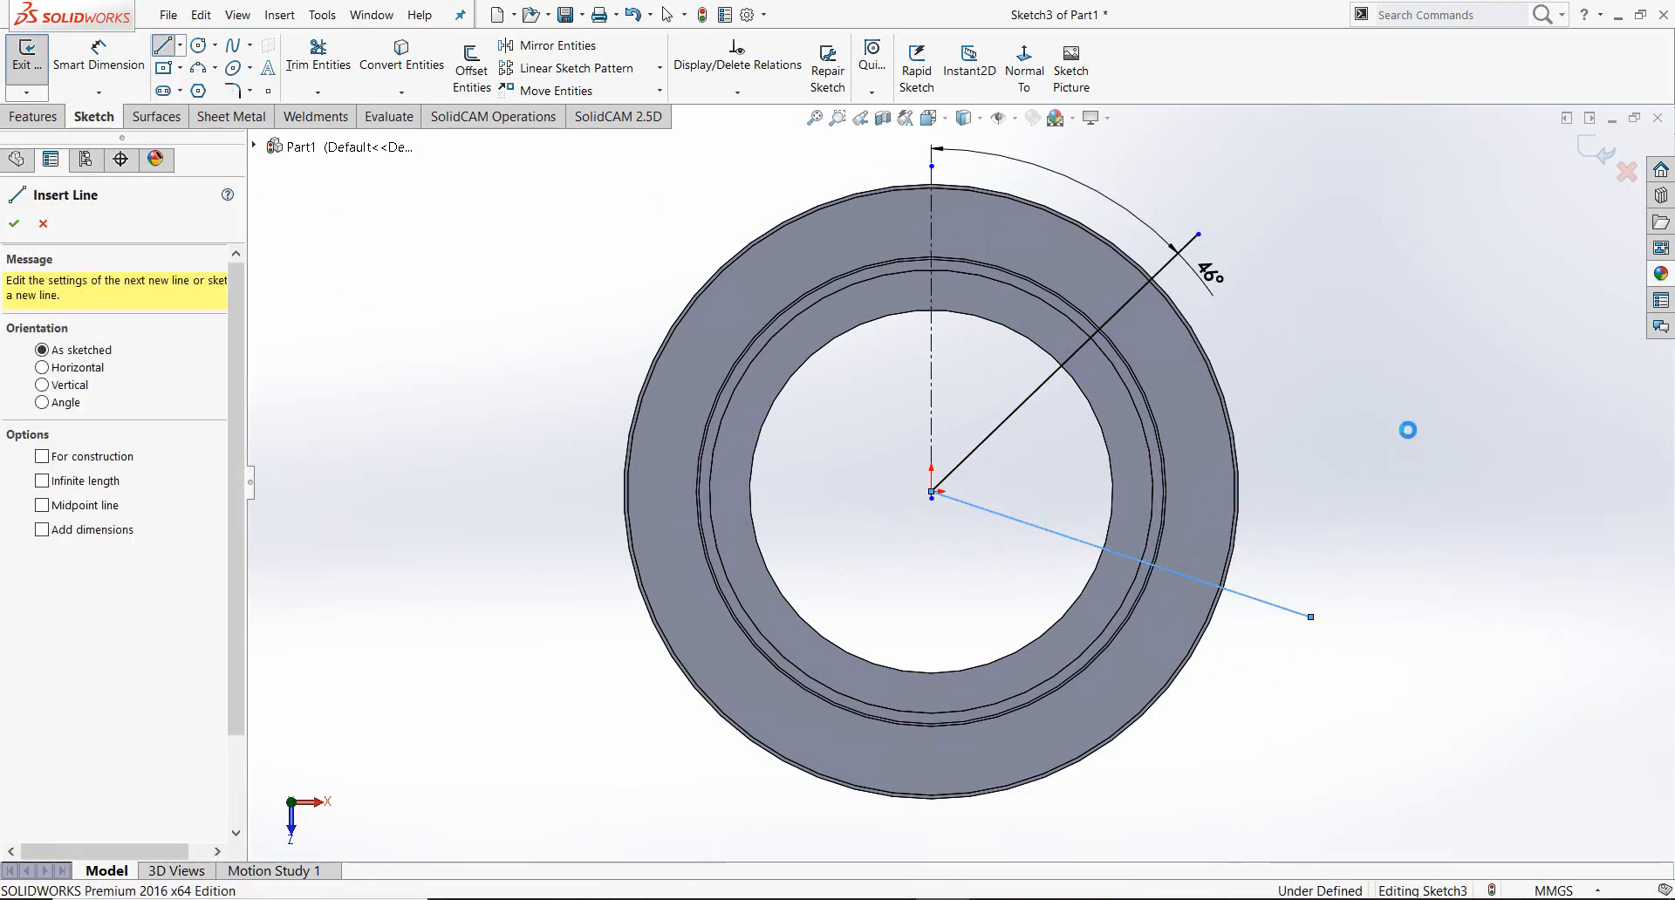
left_click(131, 77)
left_click(932, 360)
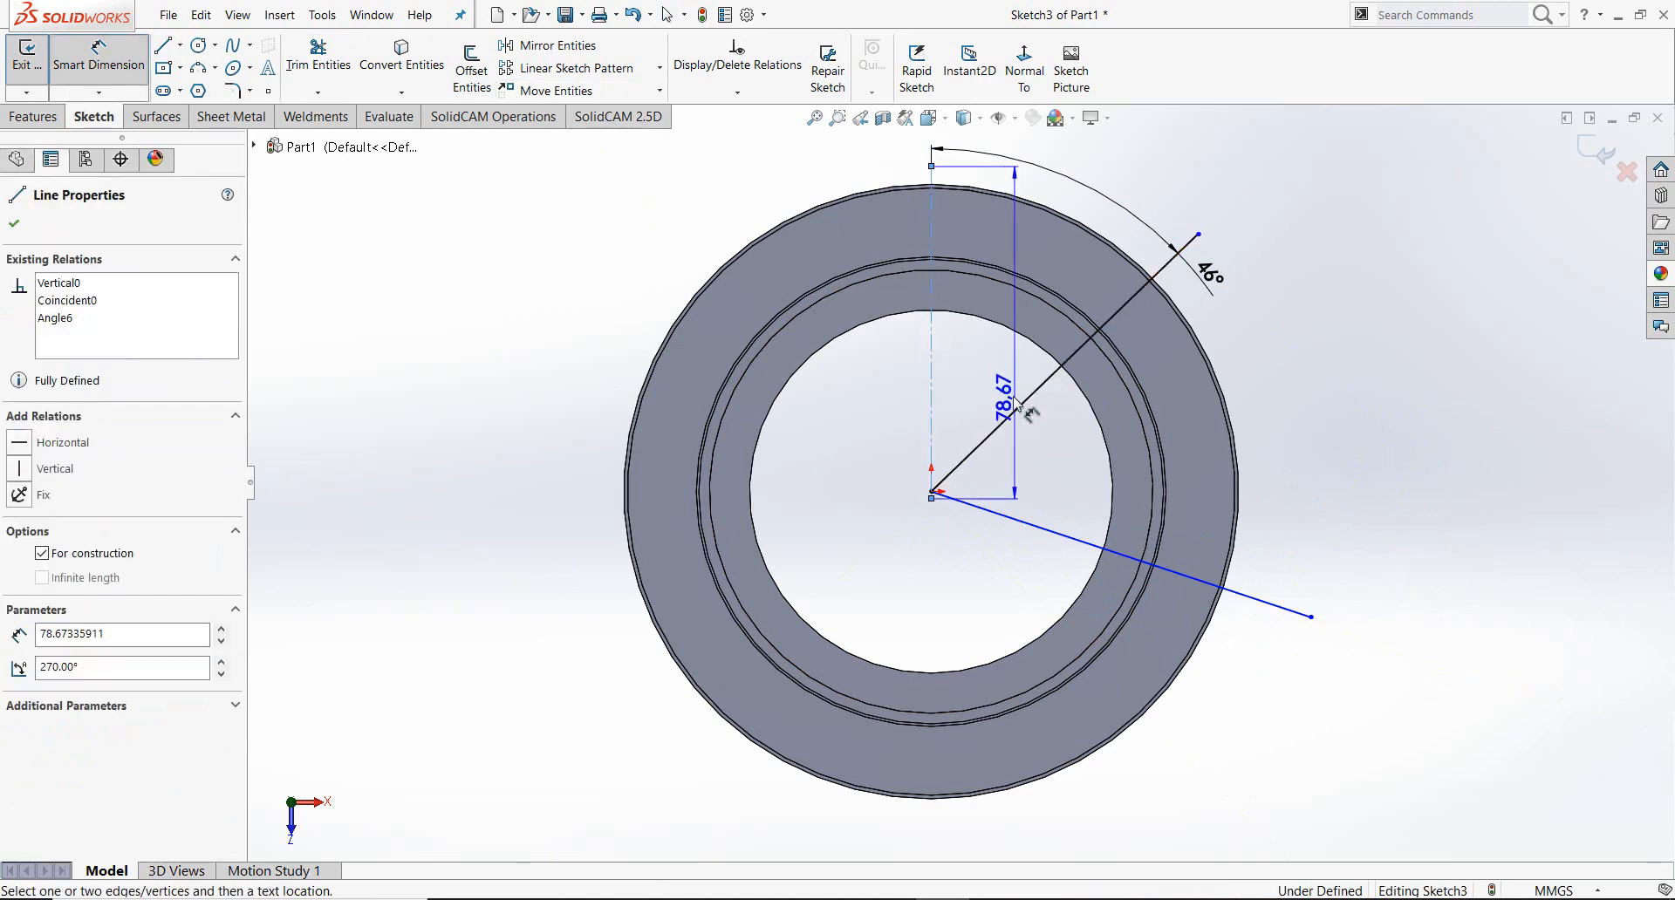
left_click(1082, 547)
left_click(1390, 357)
type("133")
key("Return")
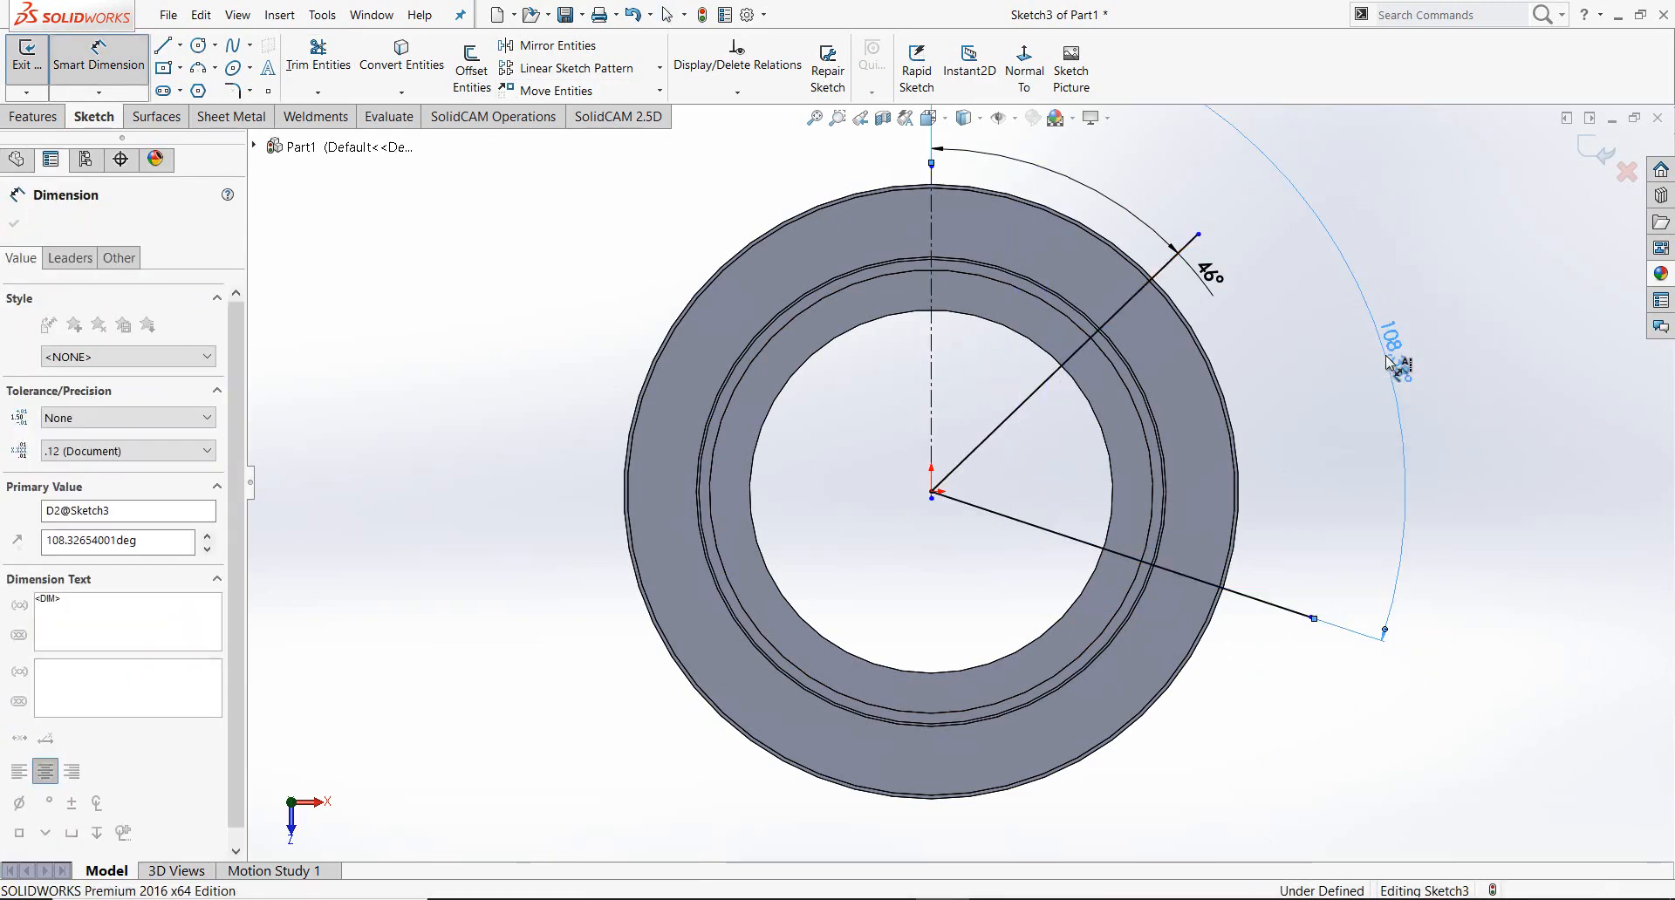
Step: Draw a third line from the origin to a point beyond the ring's lower-left outer edge
scroll(829, 345, "up", 2)
scroll(825, 343, "down", 2)
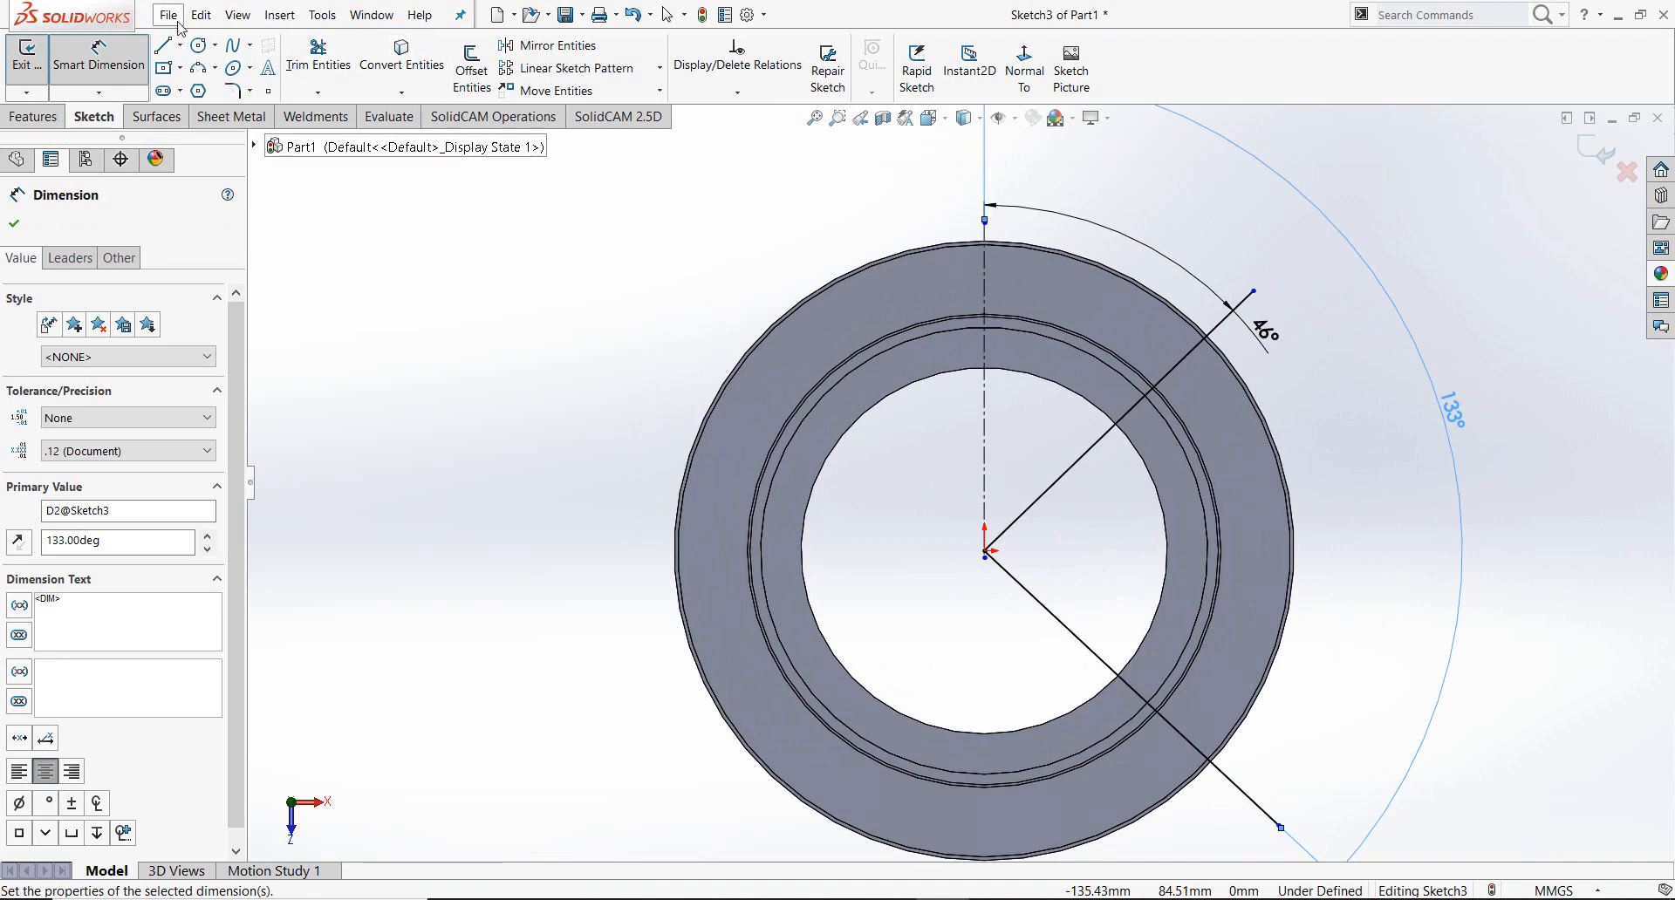
left_click(163, 48)
scroll(976, 573, "down", 5)
scroll(974, 478, "up", 2)
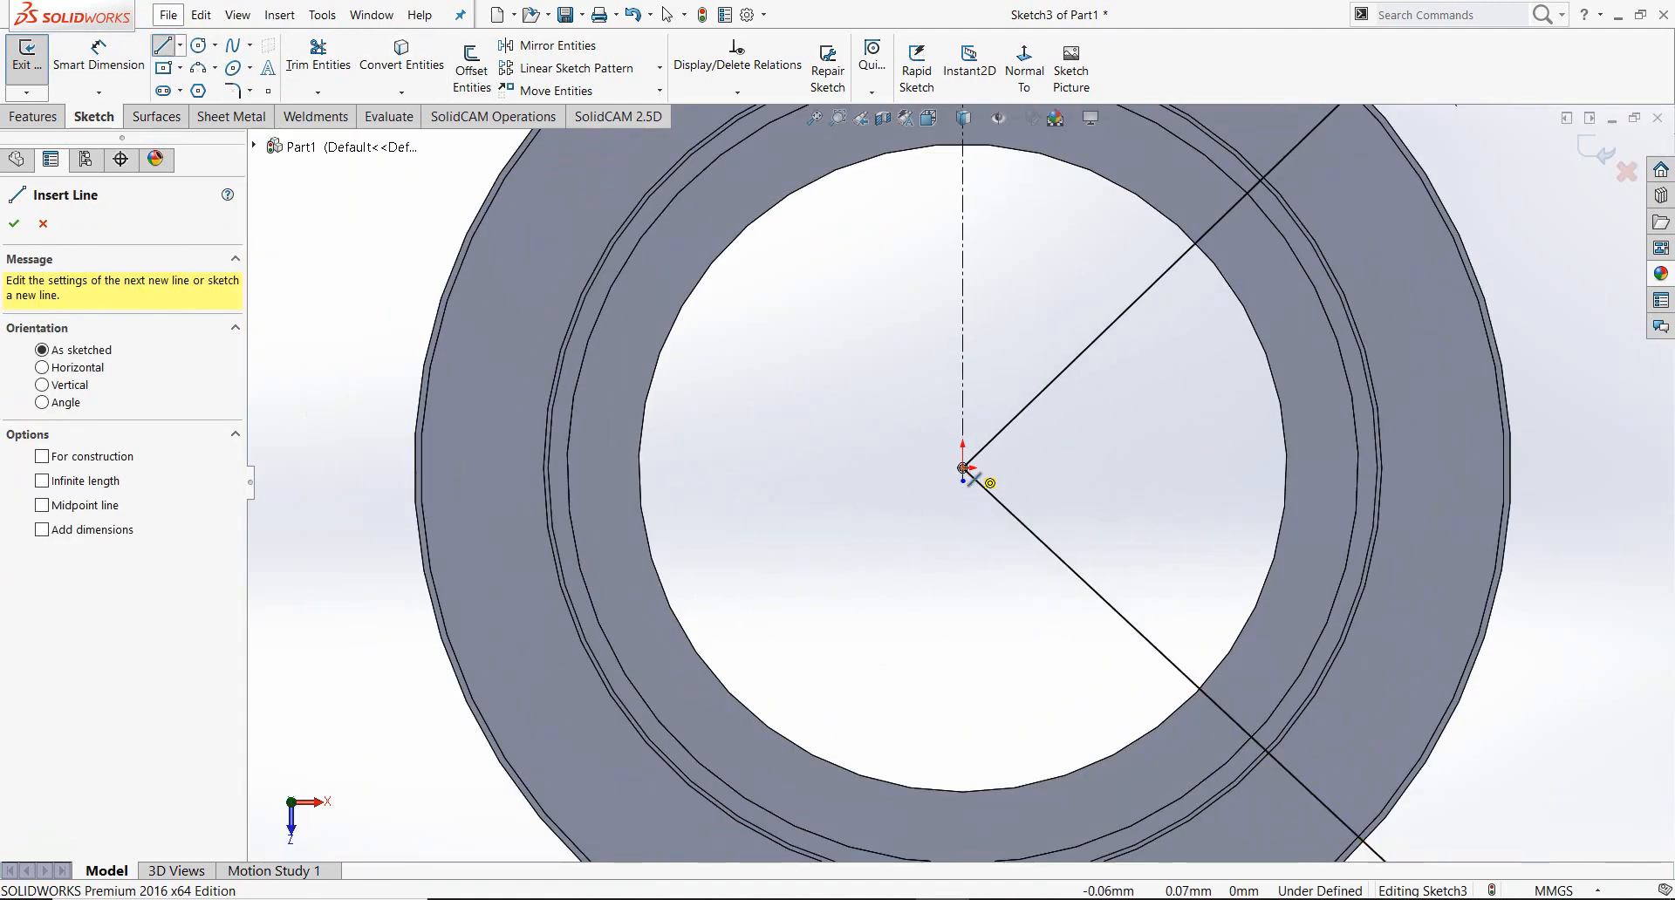
left_click(961, 469)
scroll(610, 668, "up", 4)
left_click(622, 670)
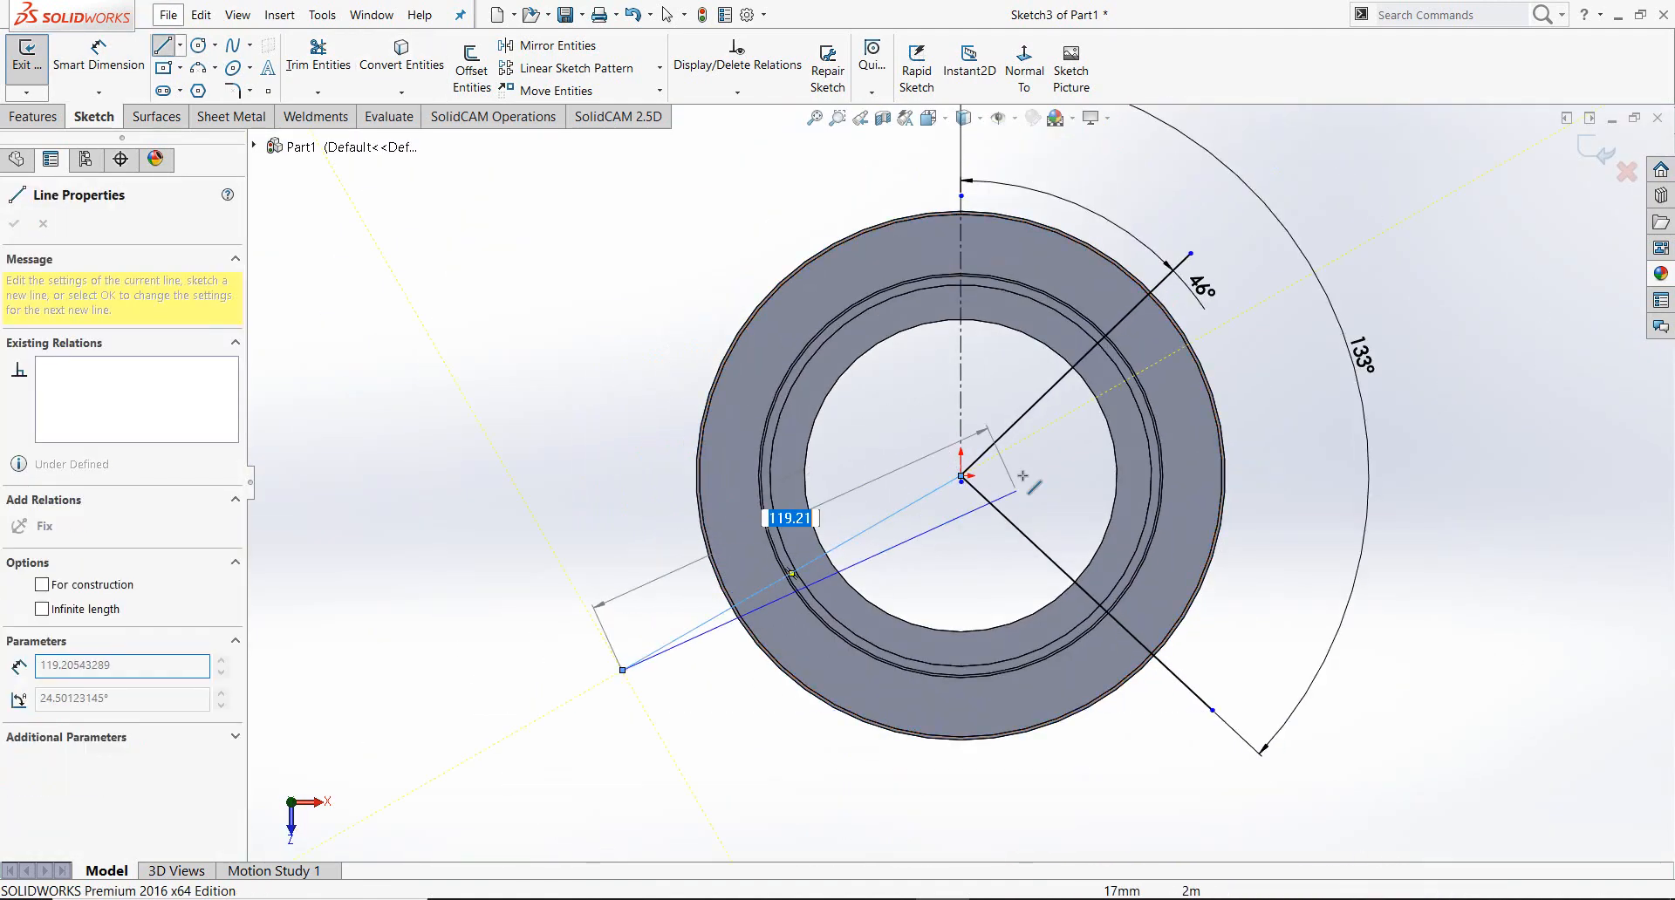
key("Escape")
Step: Draw a fourth line, about 111 mm long, from the origin past the ring's upper-left outer edge
left_click(163, 48)
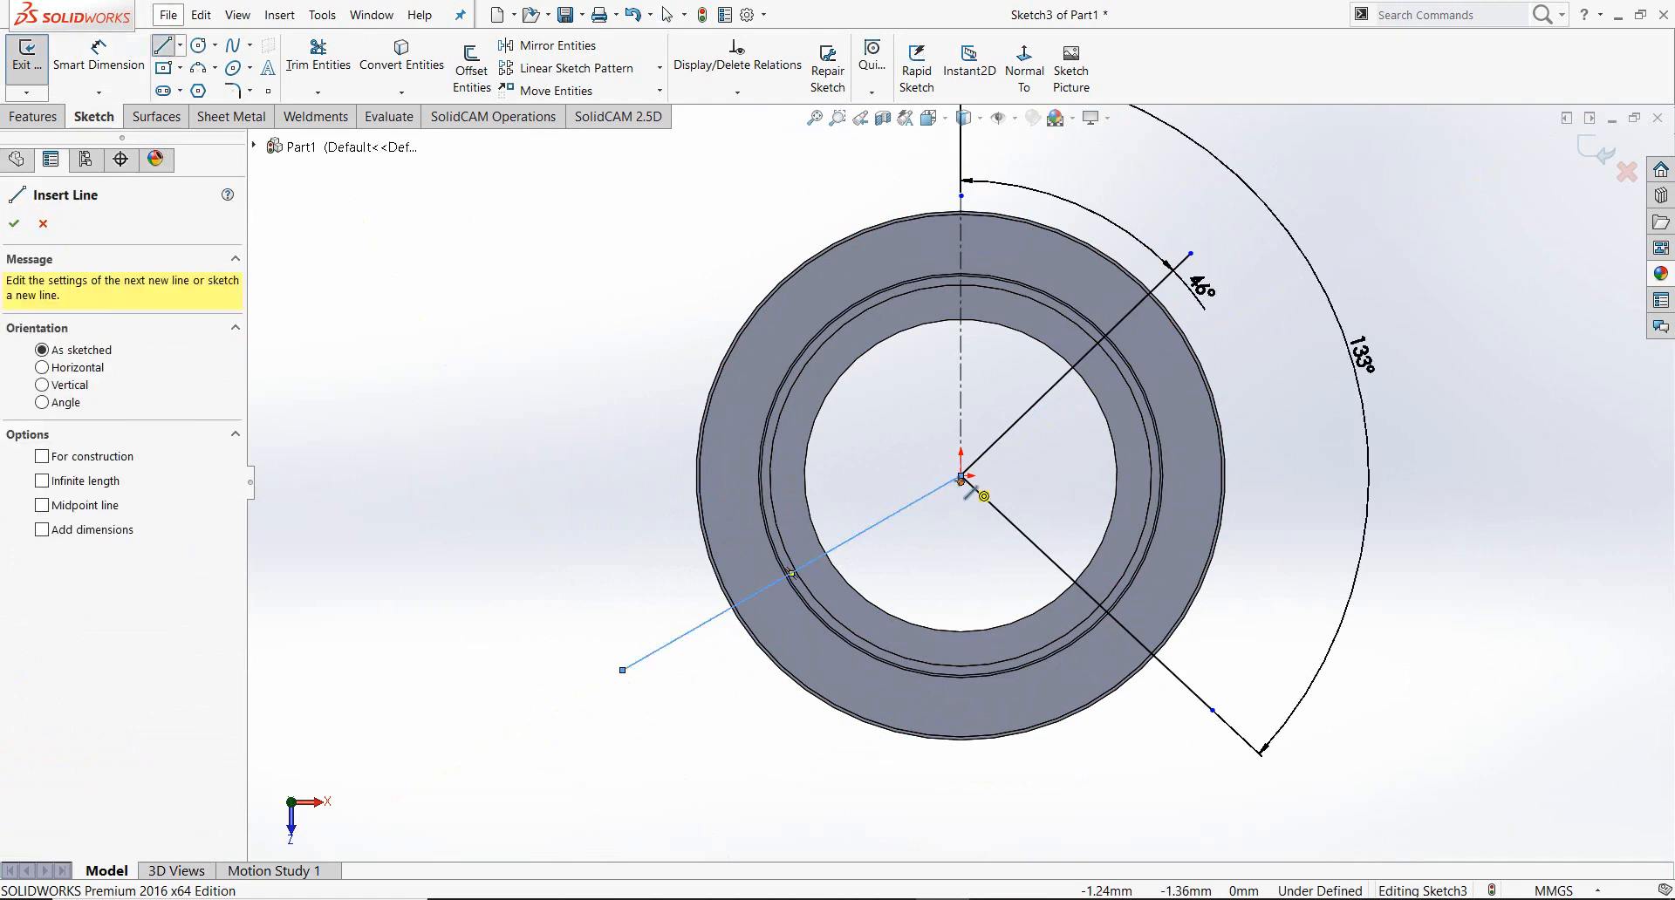
scroll(963, 477, "down", 3)
left_click(962, 475)
scroll(362, 454, "up", 3)
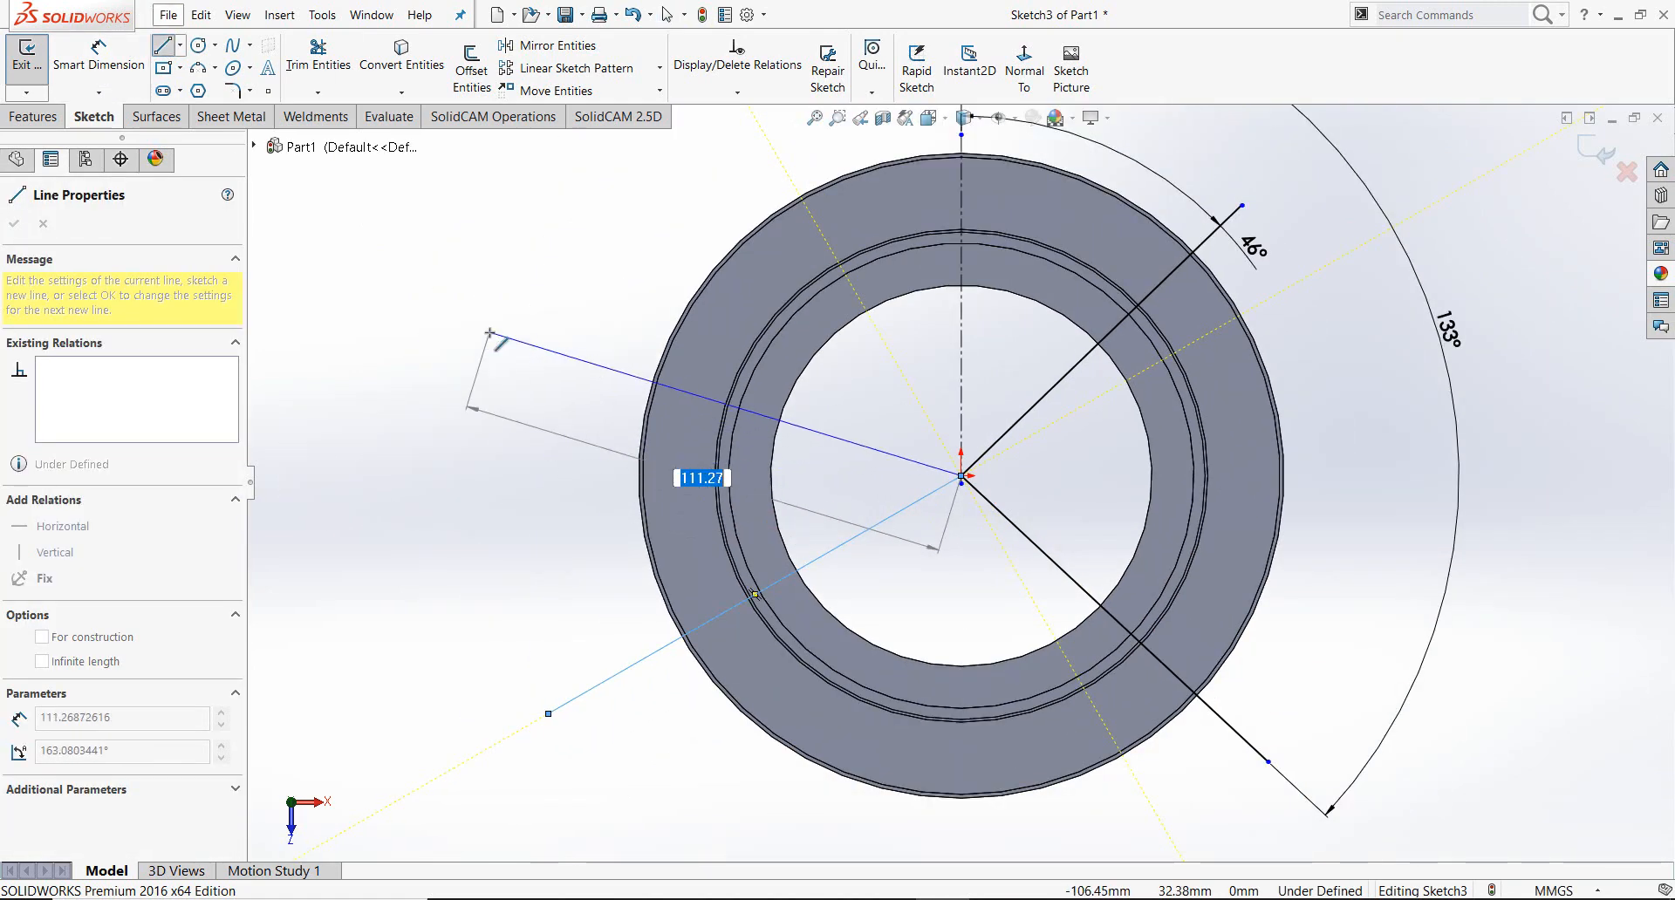
left_click(490, 331)
key("Escape")
Step: Extend the lower end of the vertical centerline down past the ring's outer edge
left_click(98, 66)
key("Escape")
scroll(951, 483, "down", 3)
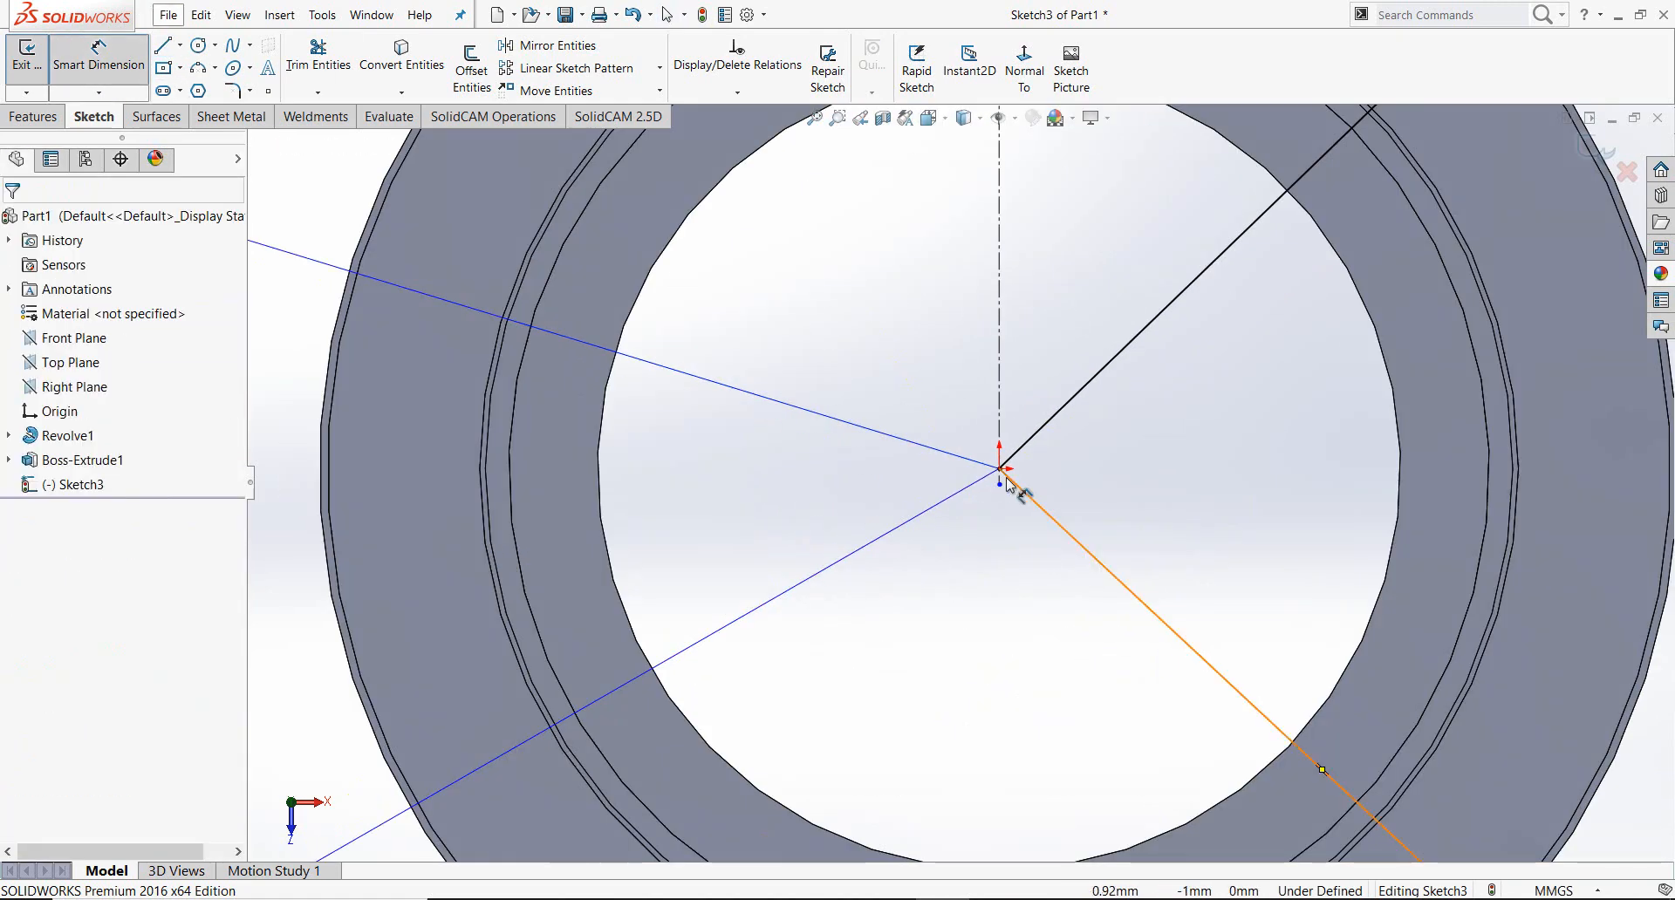
scroll(999, 488, "up", 5)
left_click_drag(999, 486, 968, 876)
left_click(99, 66)
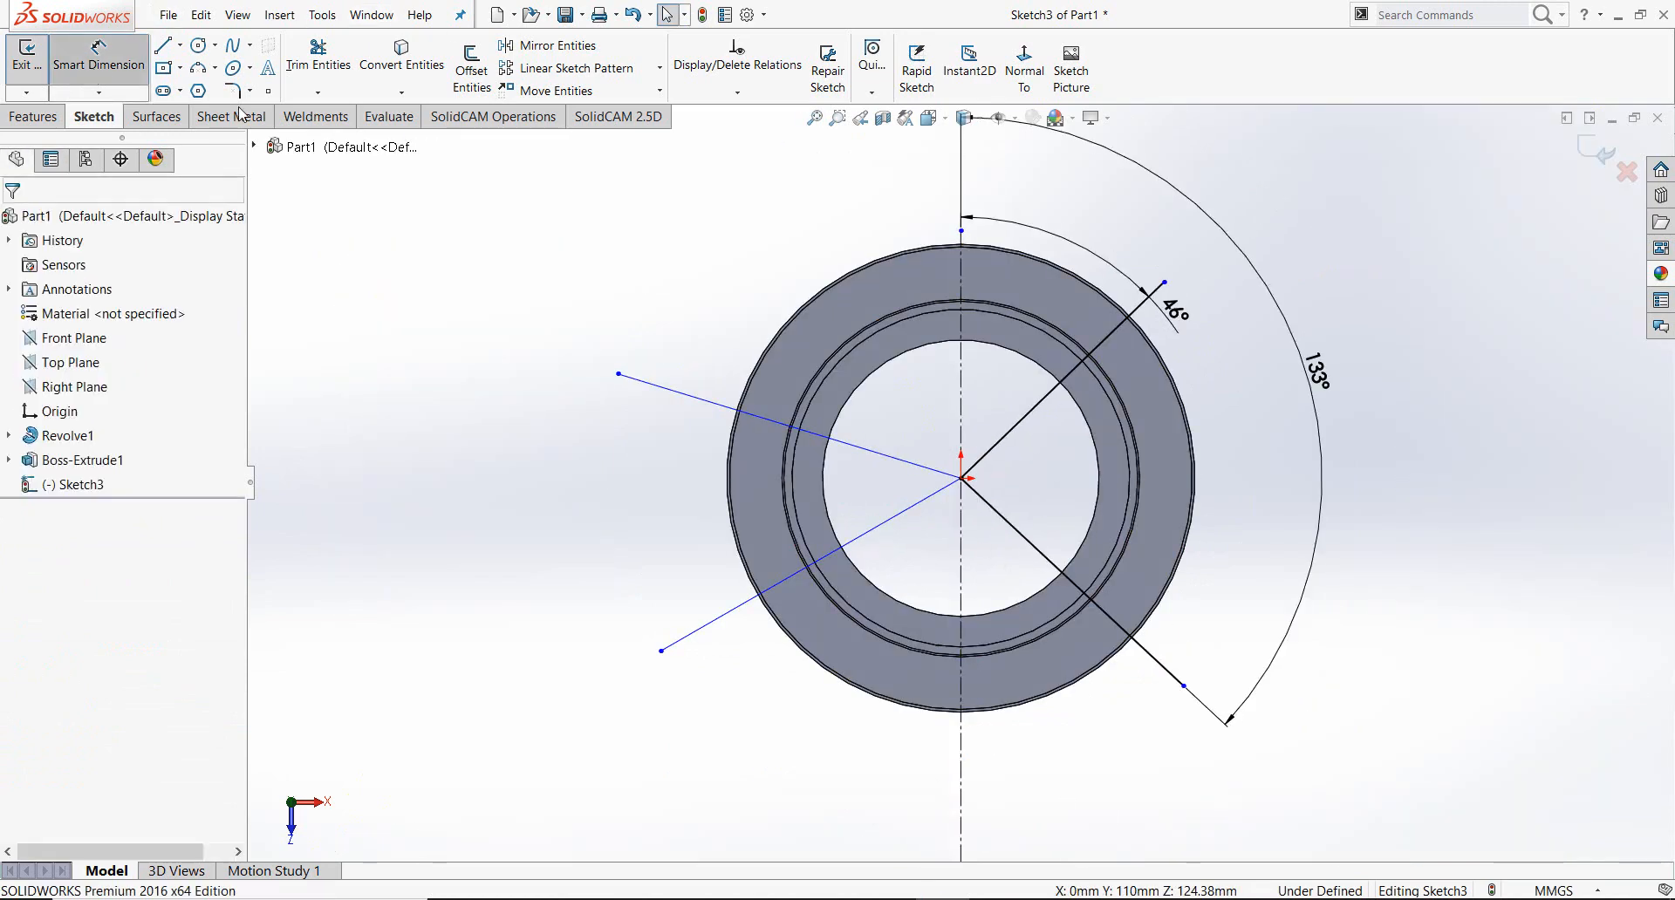
left_click(960, 614)
left_click(781, 581)
key("Escape")
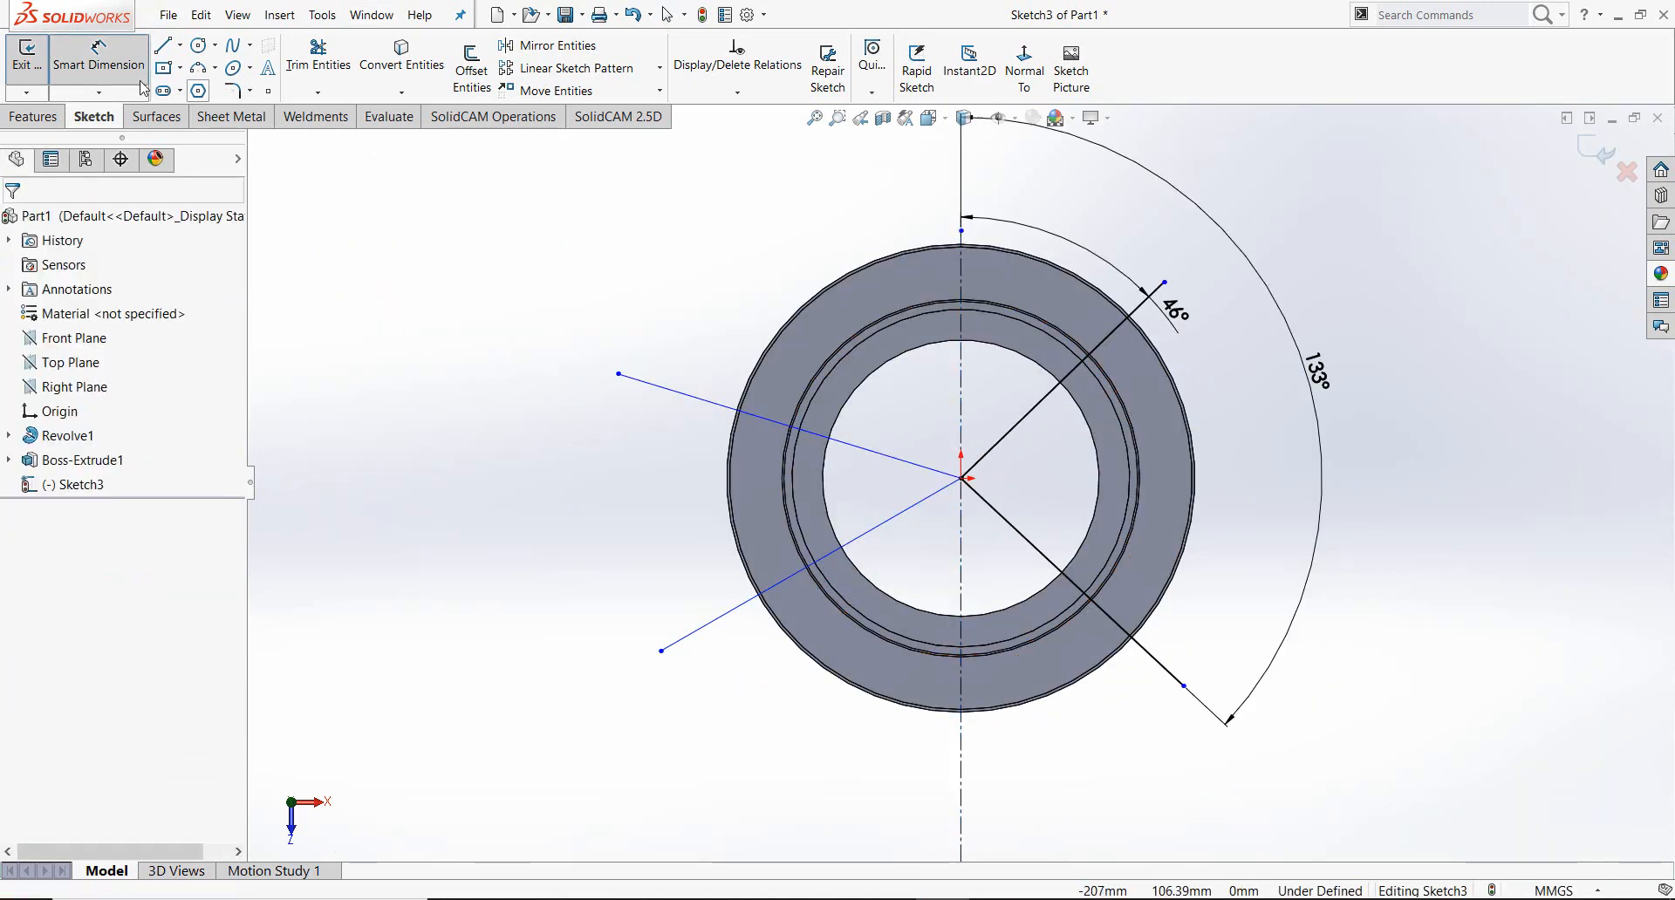
Step: Dimension the angle between the lower-left line and the downward part of the centerline at 46°
left_click(131, 75)
left_click(131, 75)
left_click(734, 614)
left_click(960, 693)
left_click(812, 742)
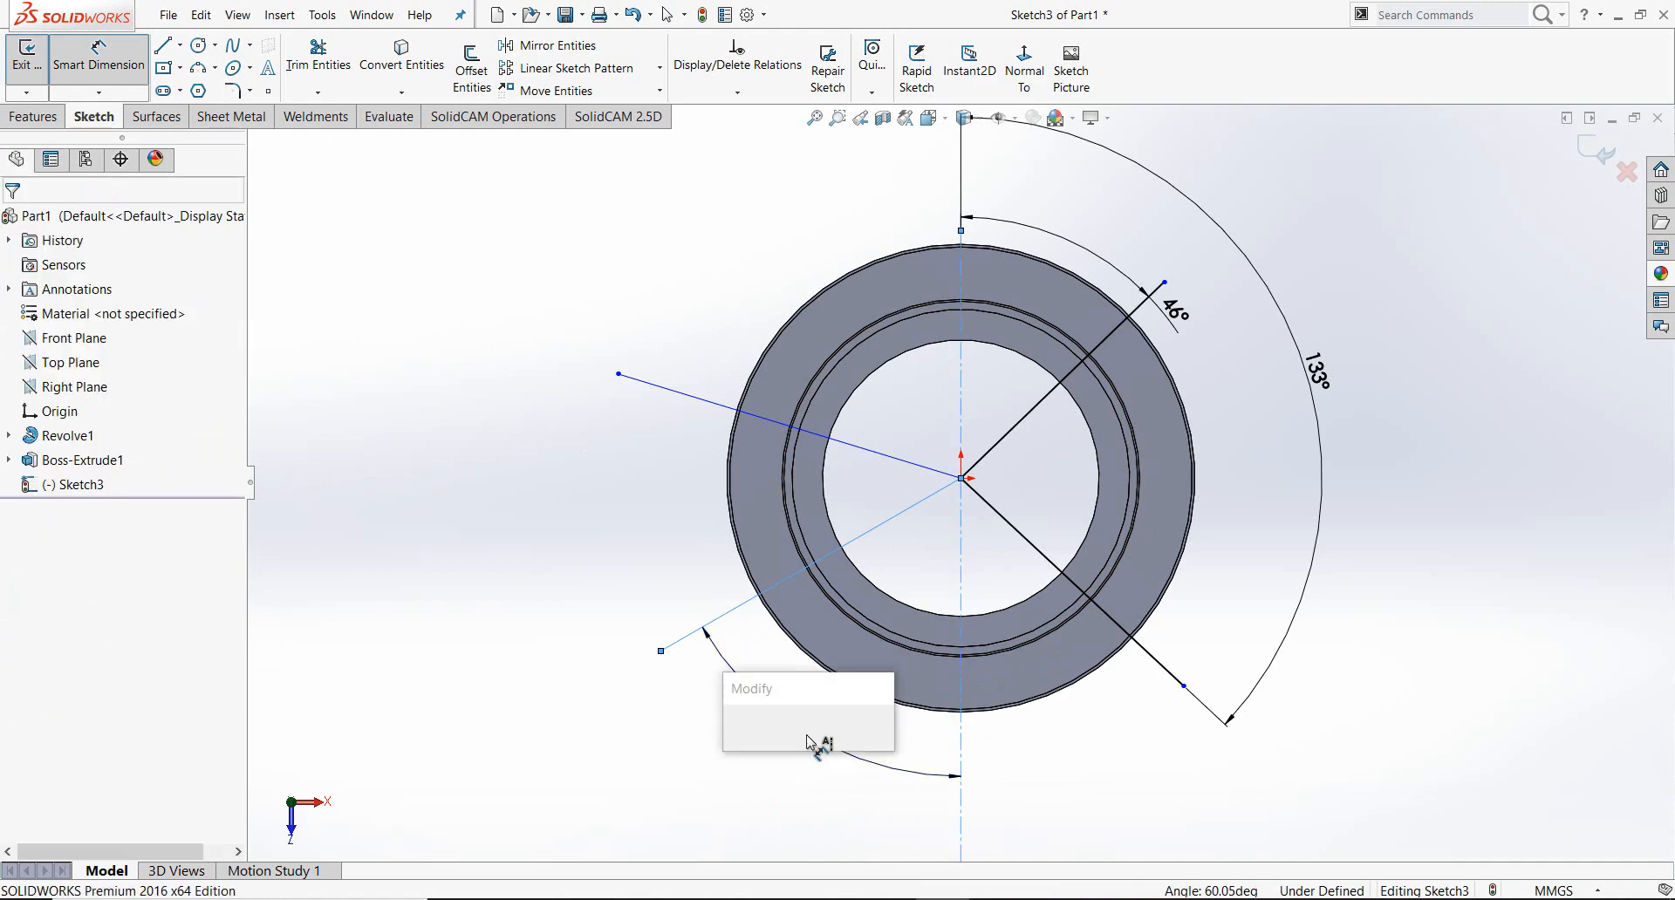
type("46")
key("Return")
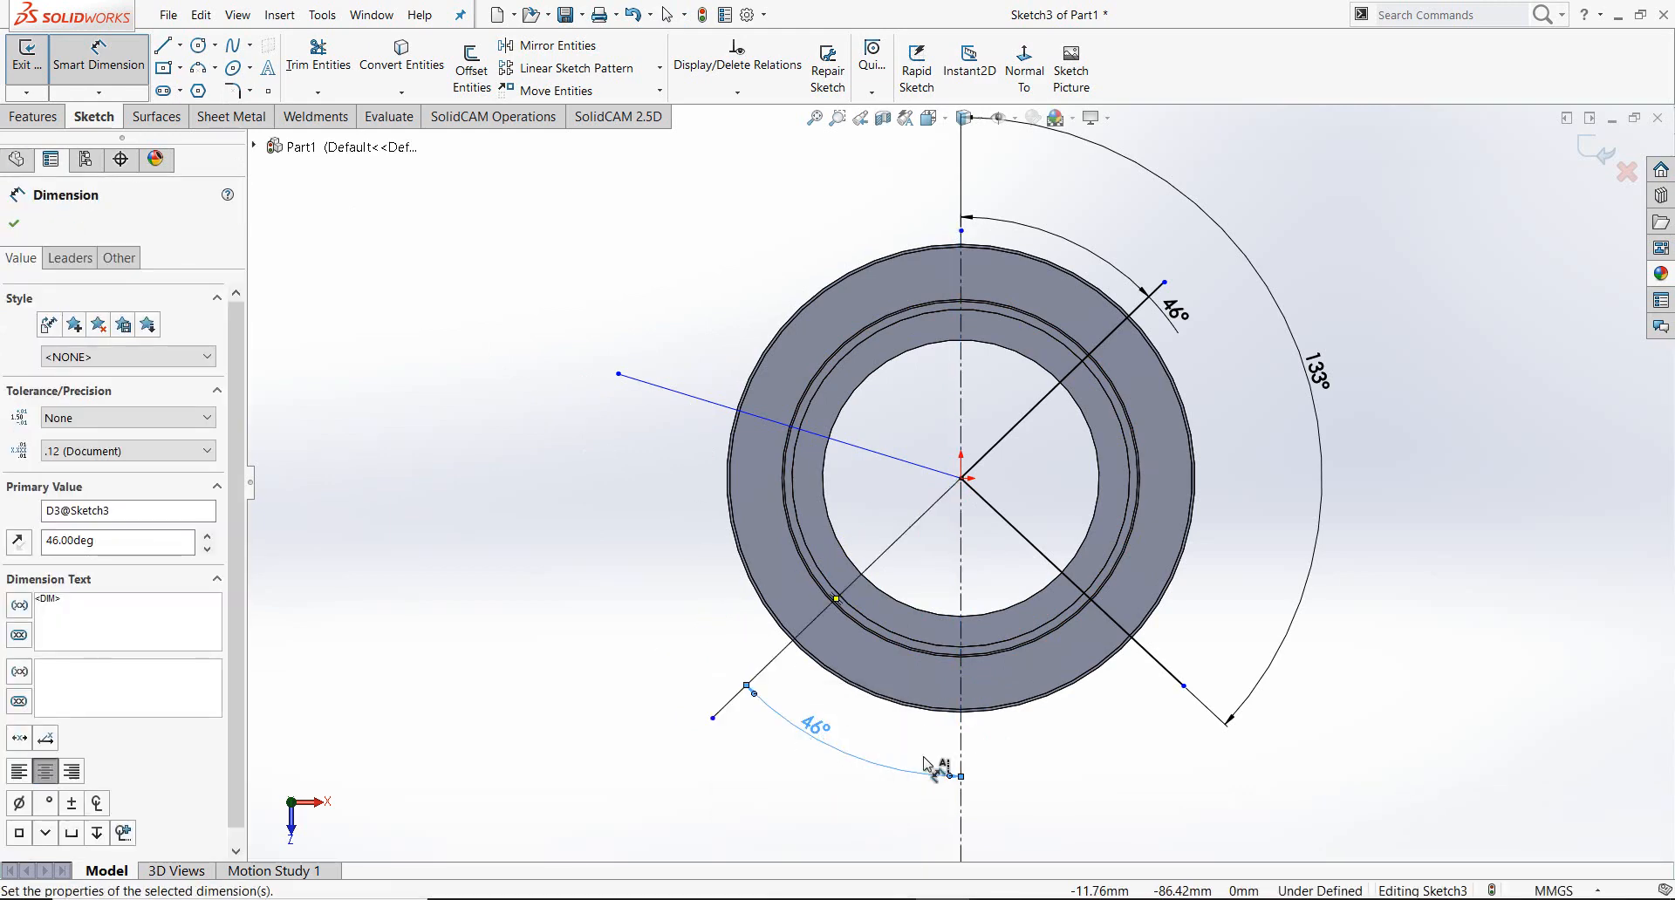
Step: Dimension the upper-left line at 133° from the downward part of the centerline
left_click(960, 757)
left_click(679, 392)
left_click(518, 511)
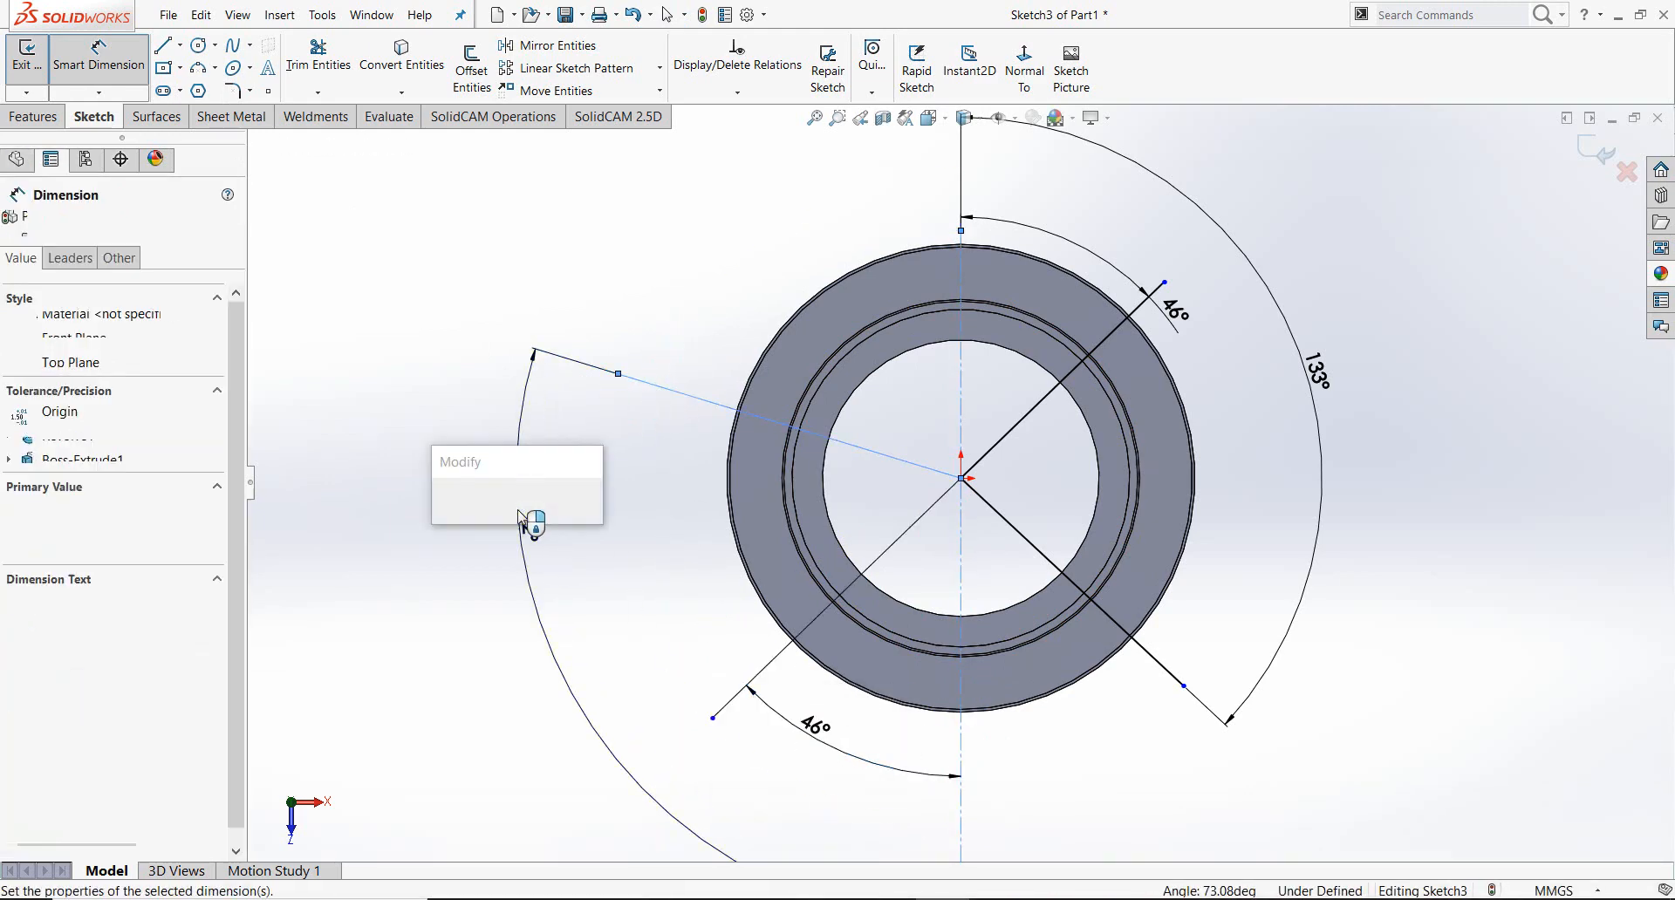
key("Escape")
left_click(14, 224)
Step: Convert the ring face's edges into sketch entities and trim the four angled lines back to the outer circle
left_click(398, 68)
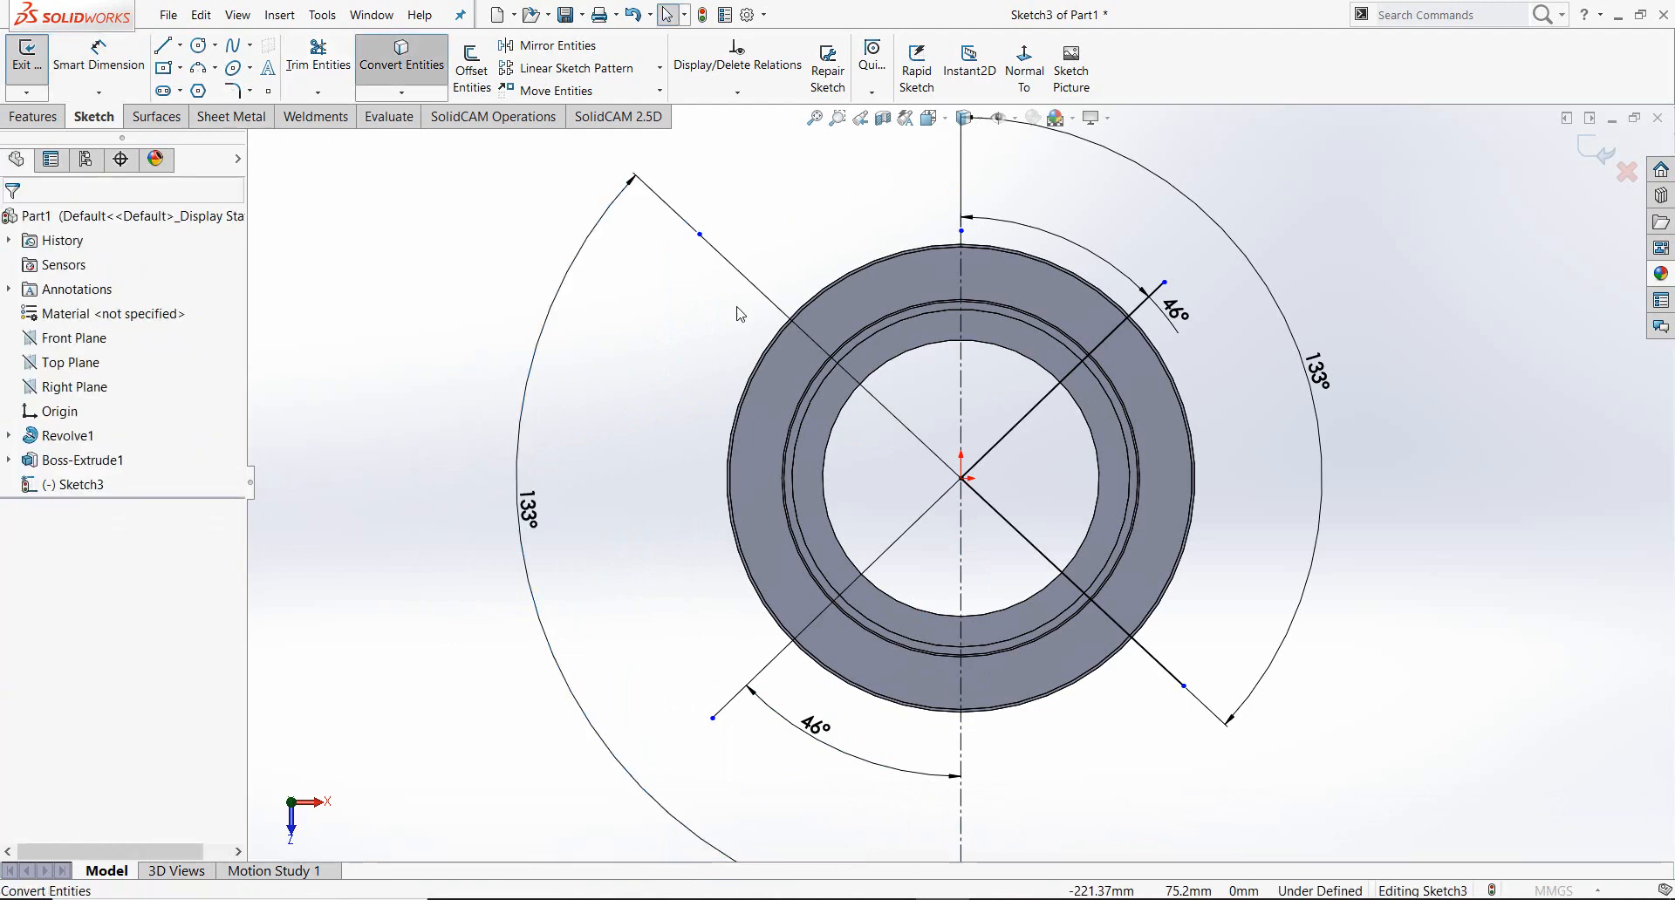
left_click(794, 384)
left_click(14, 224)
left_click(339, 82)
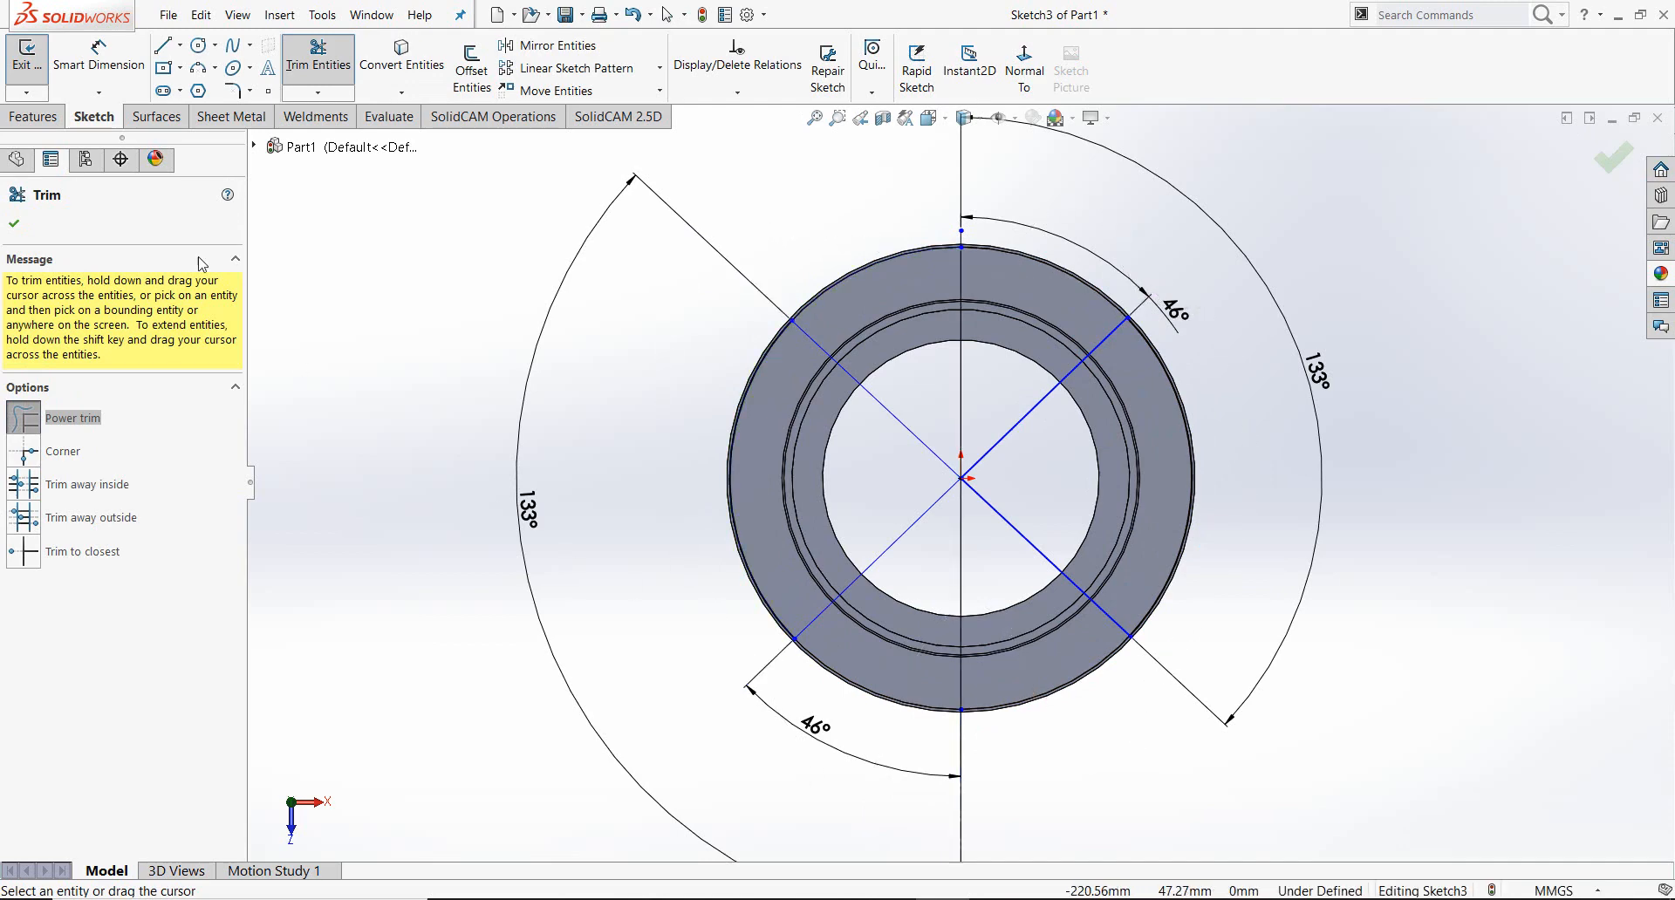
left_click(14, 223)
Step: Cut-extrude the upper and lower ring regions between the angled lines with a blind depth of 95 mm
left_click(33, 116)
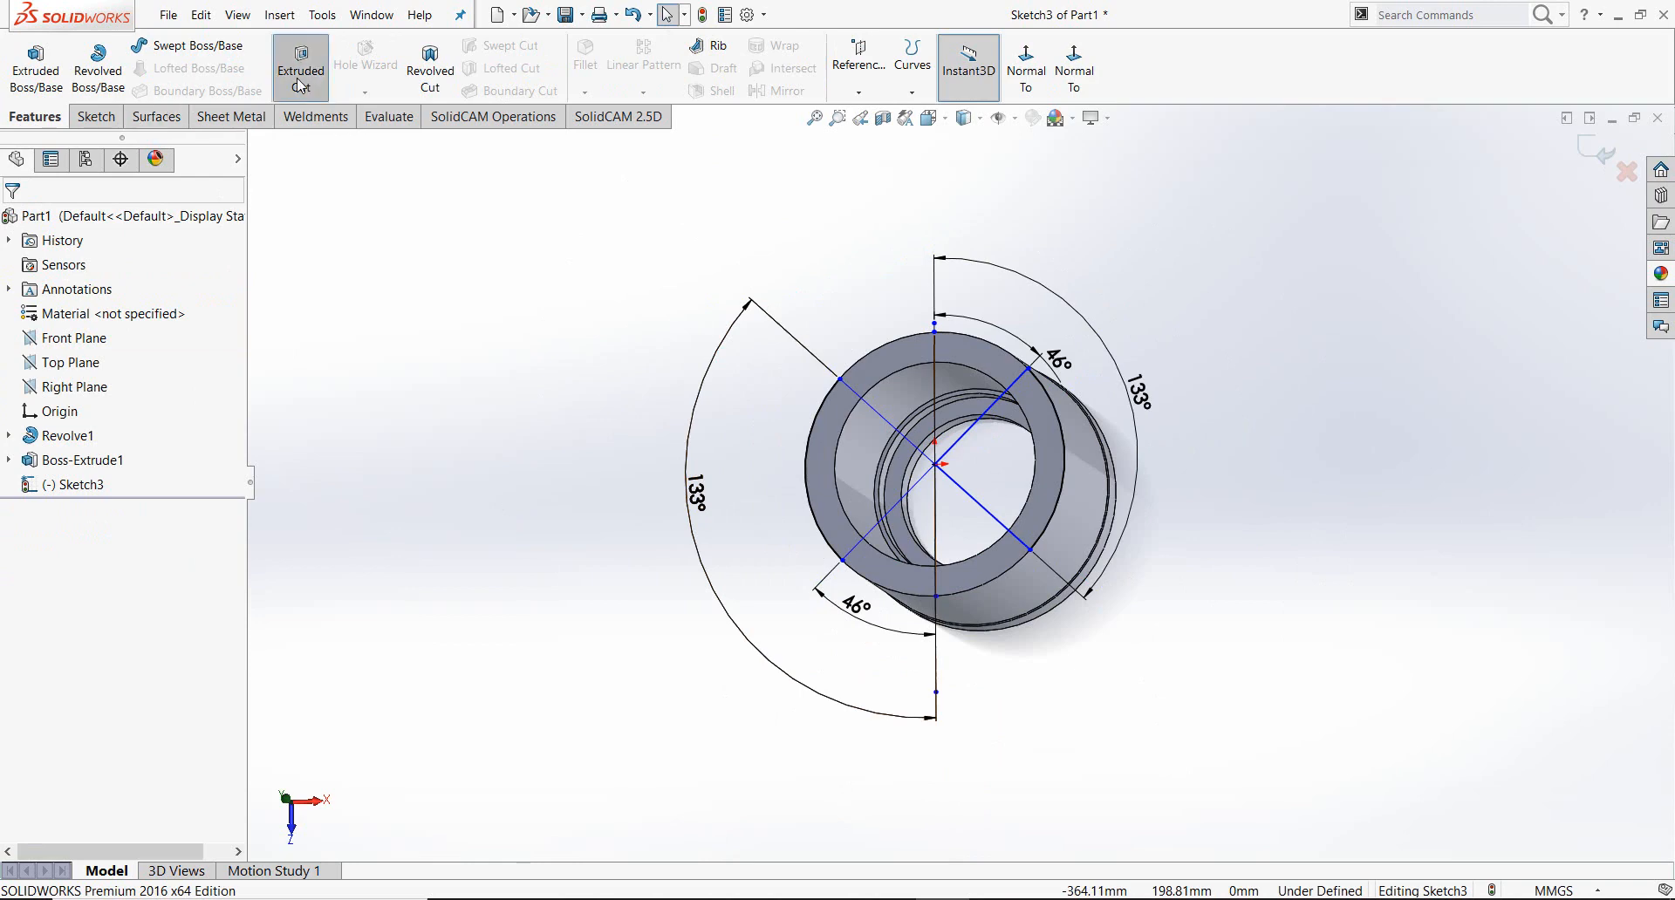
left_click(299, 79)
left_click(892, 384)
left_click(997, 583)
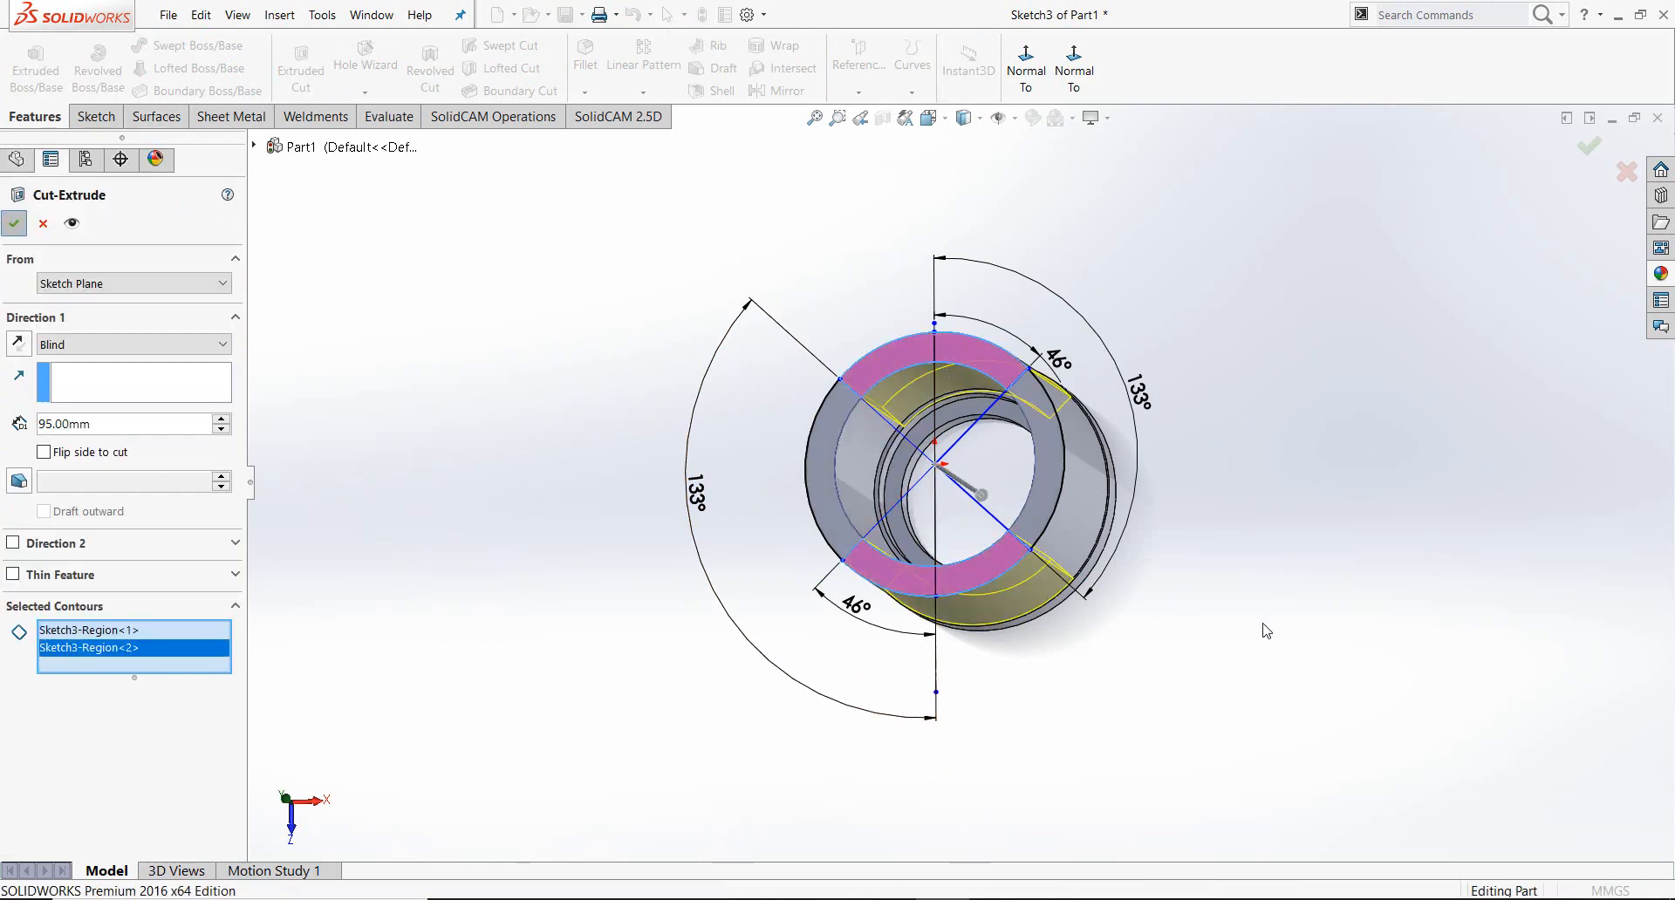
key("Return")
Step: Start a new sketch on the top face of one remaining wall segment, viewed normal to the sketch plane
middle_click_drag(1233, 526, 993, 480)
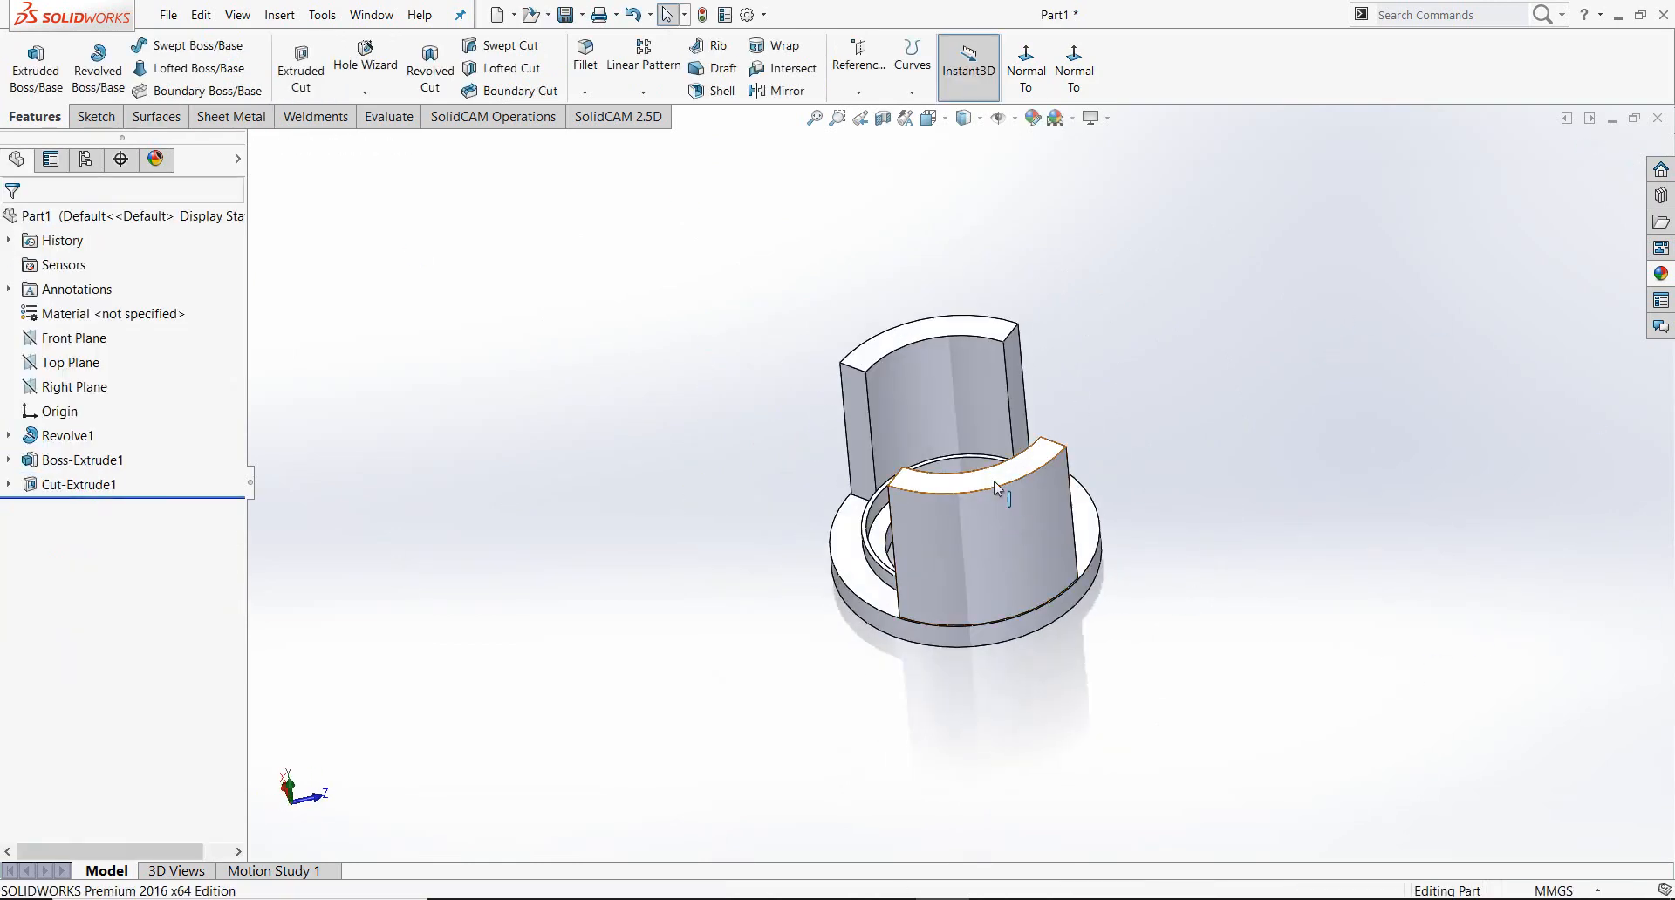
left_click(994, 481)
left_click(1061, 399)
left_click(1024, 69)
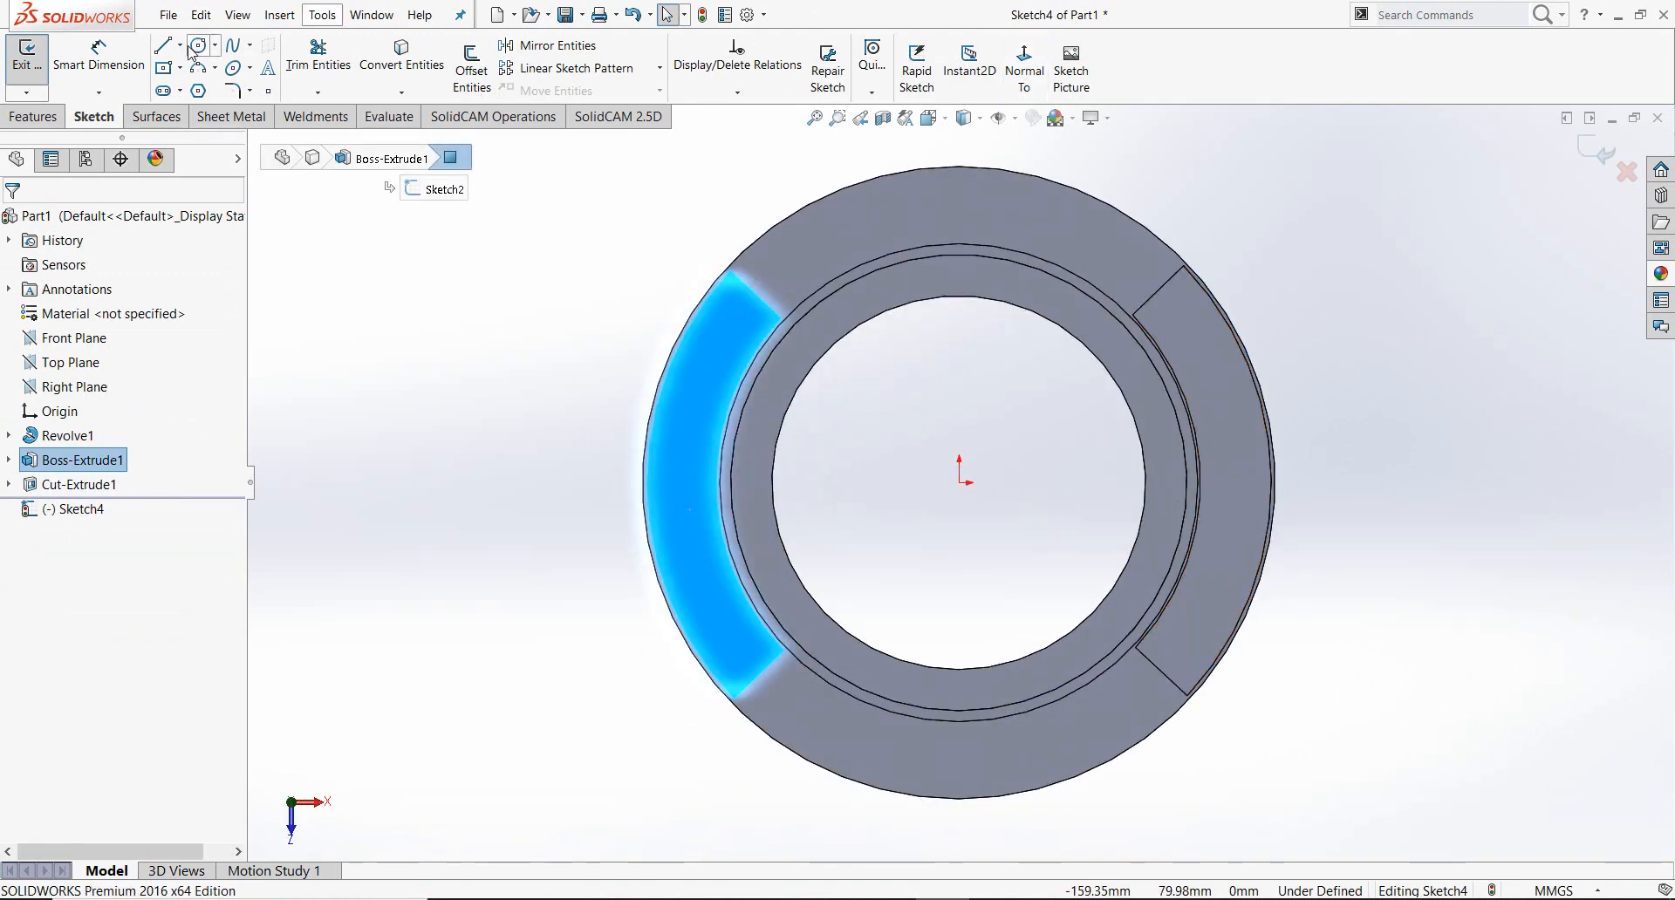
Step: Draw a vertical centerline through the origin from above the ring to below it
left_click(180, 47)
left_click(209, 90)
left_click(959, 146)
scroll(997, 829, "up", 3)
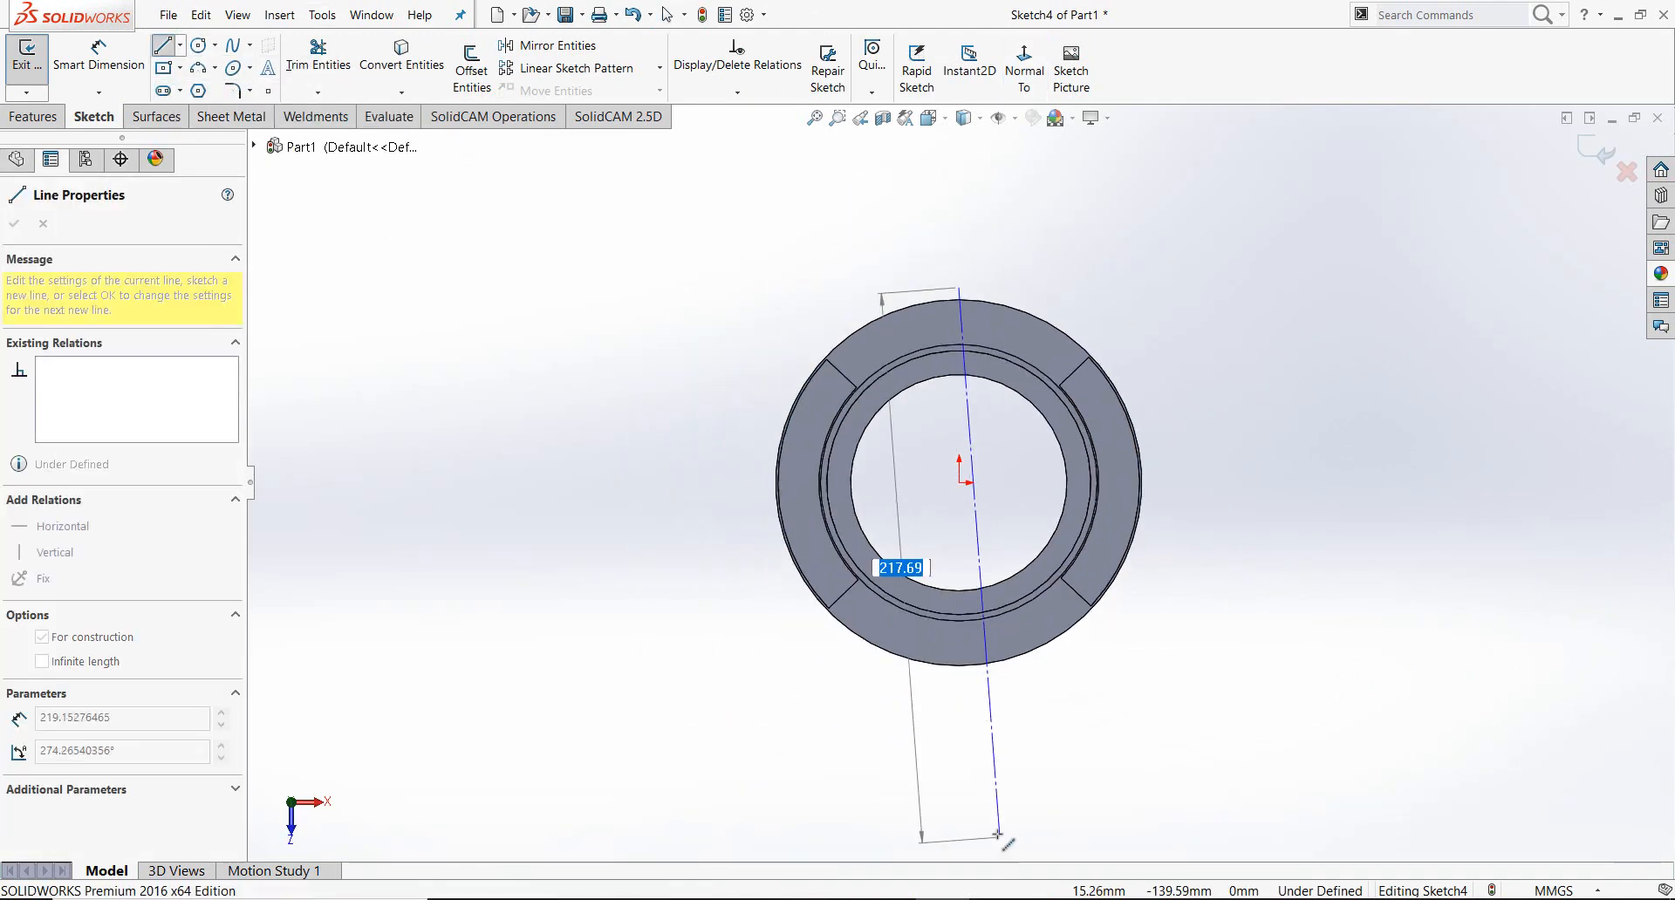
left_click(960, 723)
key("Escape")
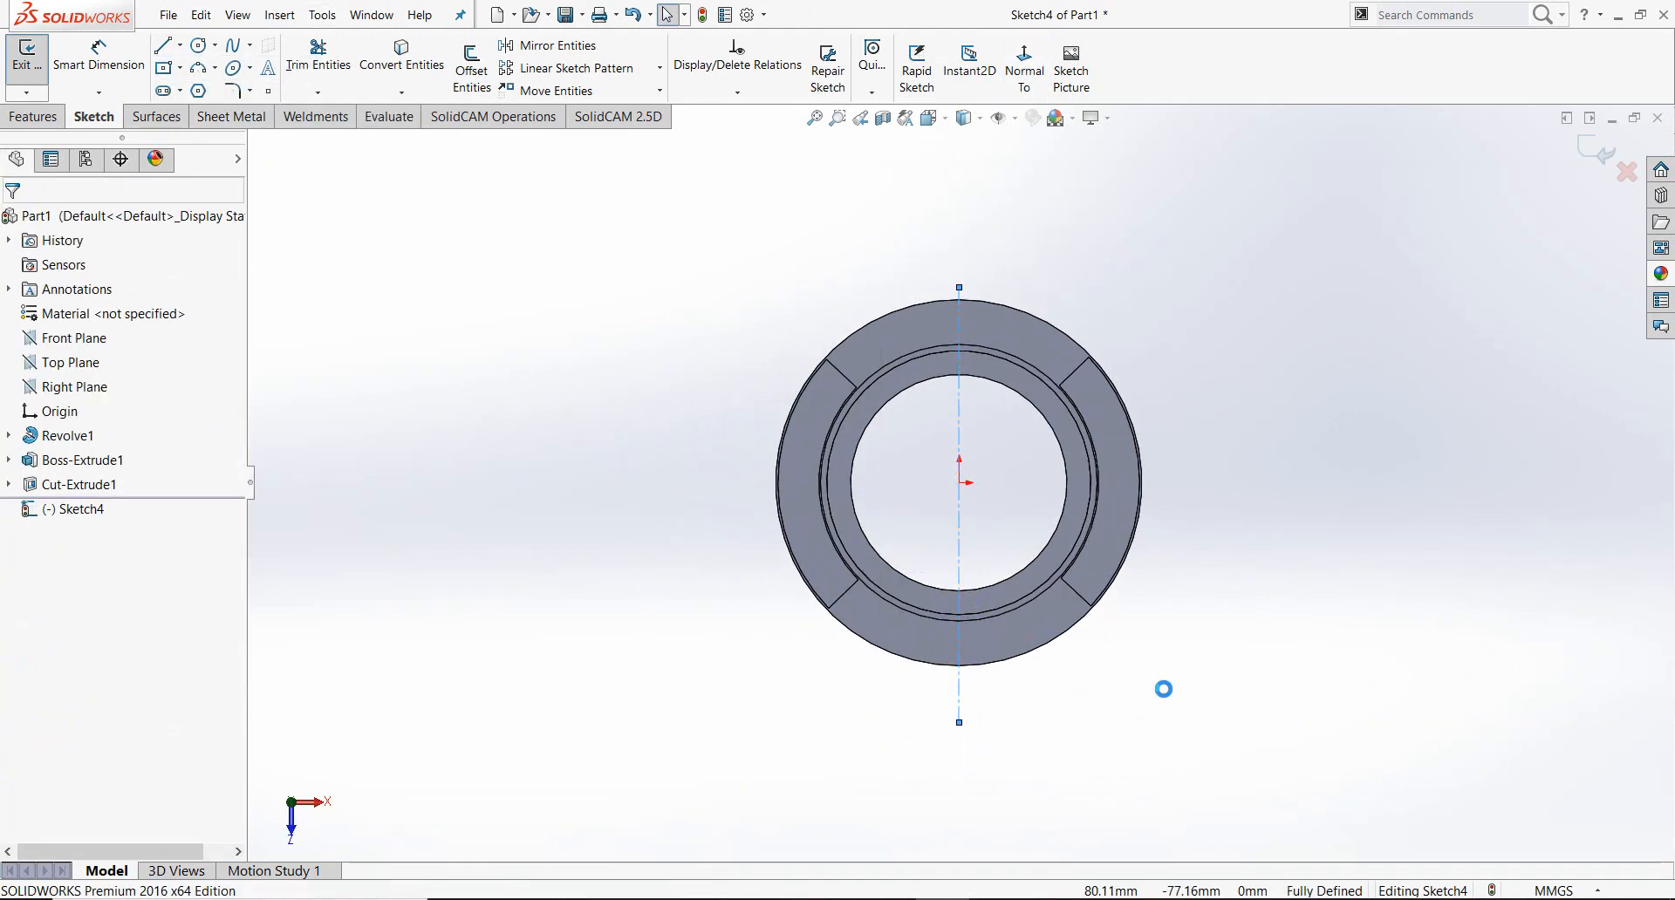
Step: Draw a line about 108 mm long from the origin through the left wall segment, ending beyond the ring
left_click(164, 48)
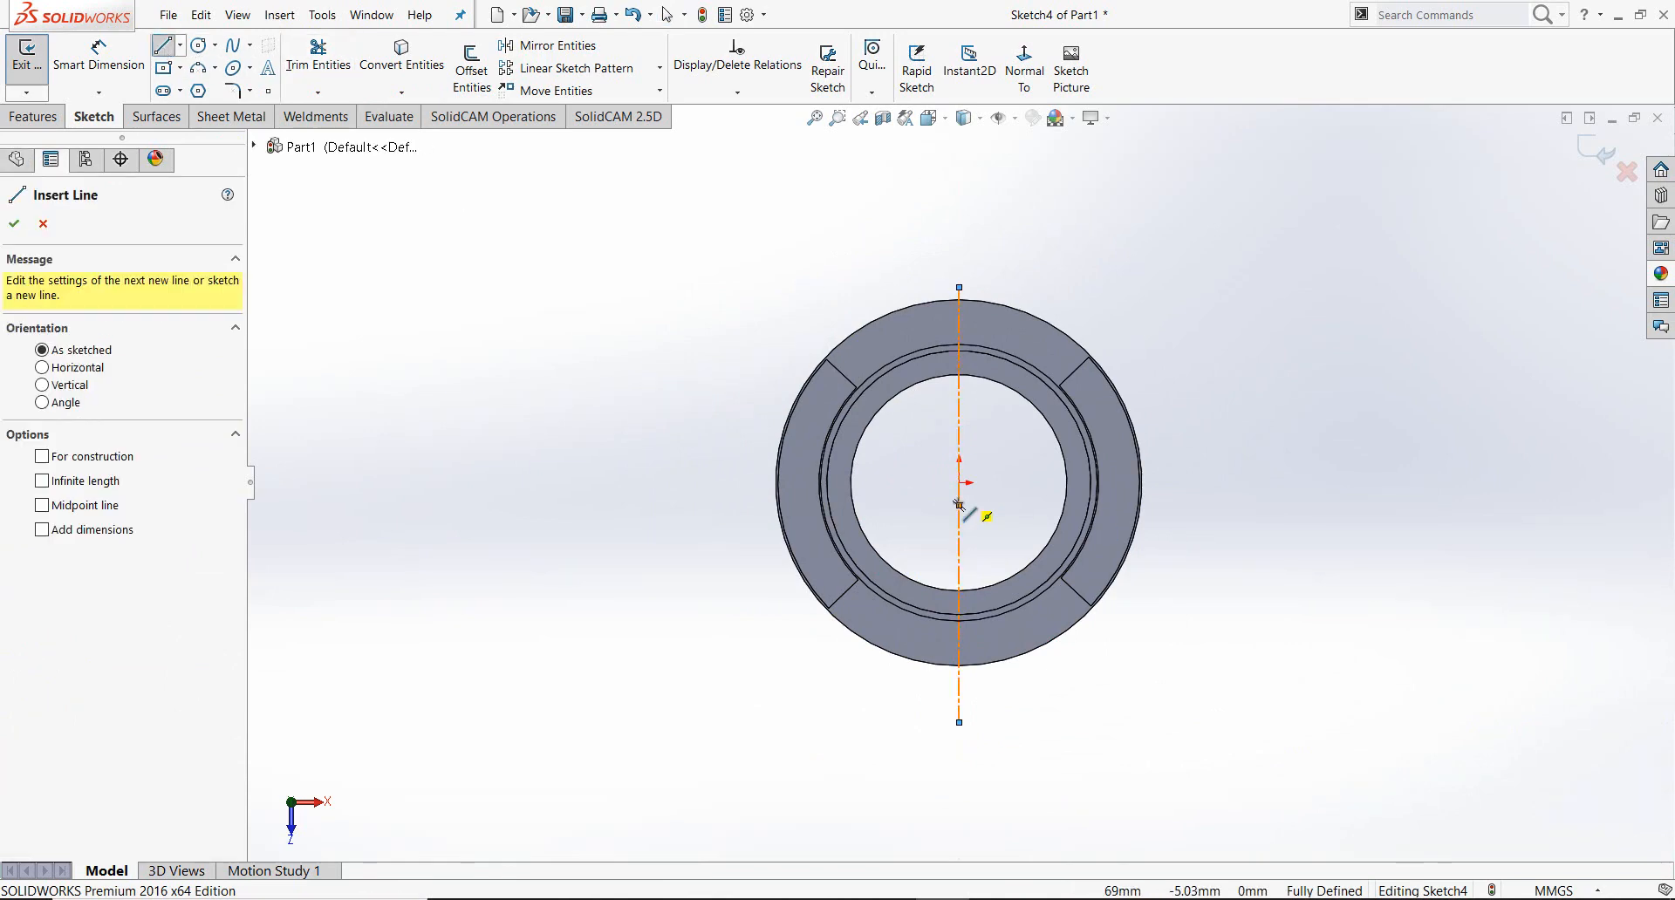
scroll(956, 502, "down", 5)
left_click(943, 465)
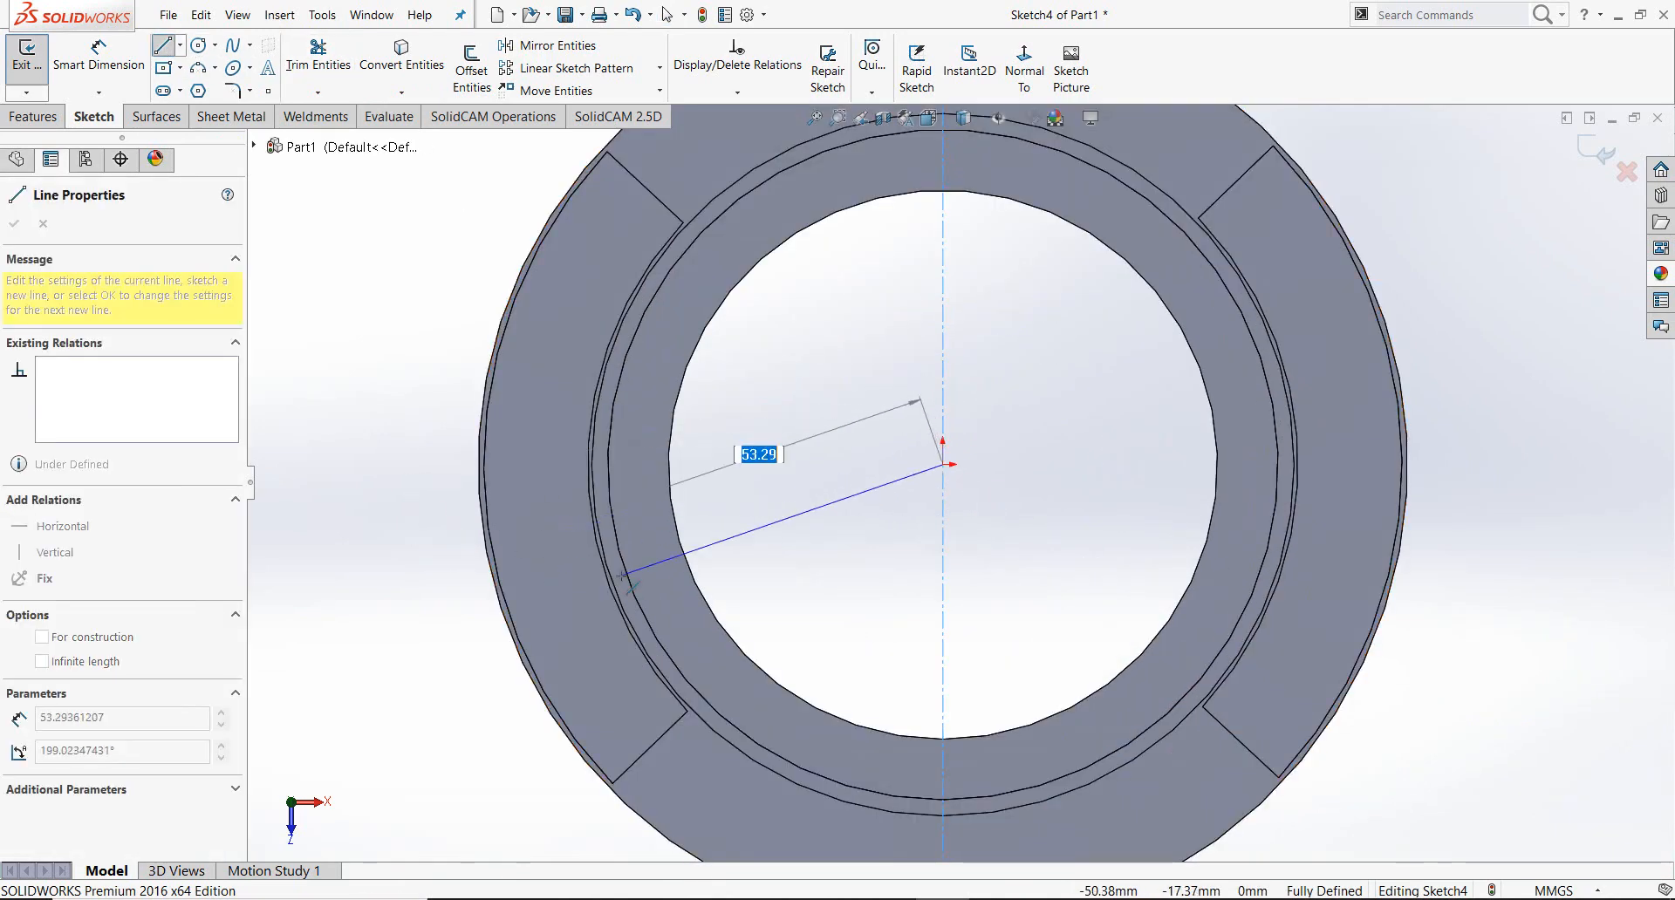
key("f")
left_click(475, 406)
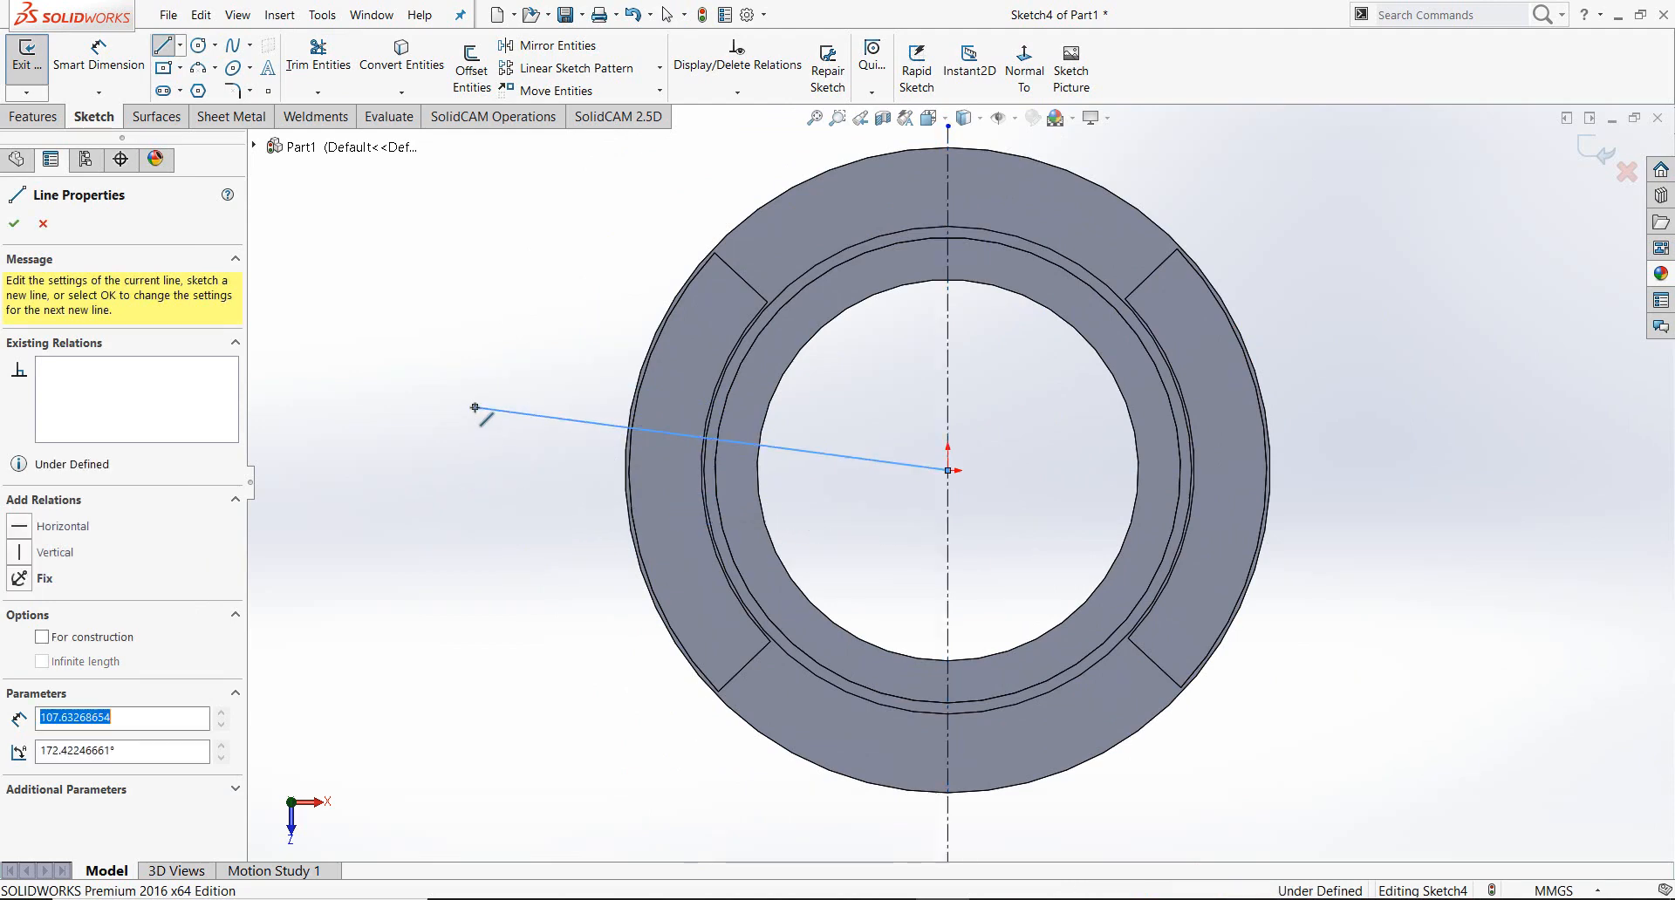
key("Escape")
Step: Draw a second line from the origin through the right wall segment, ending beyond the ring
left_click(164, 47)
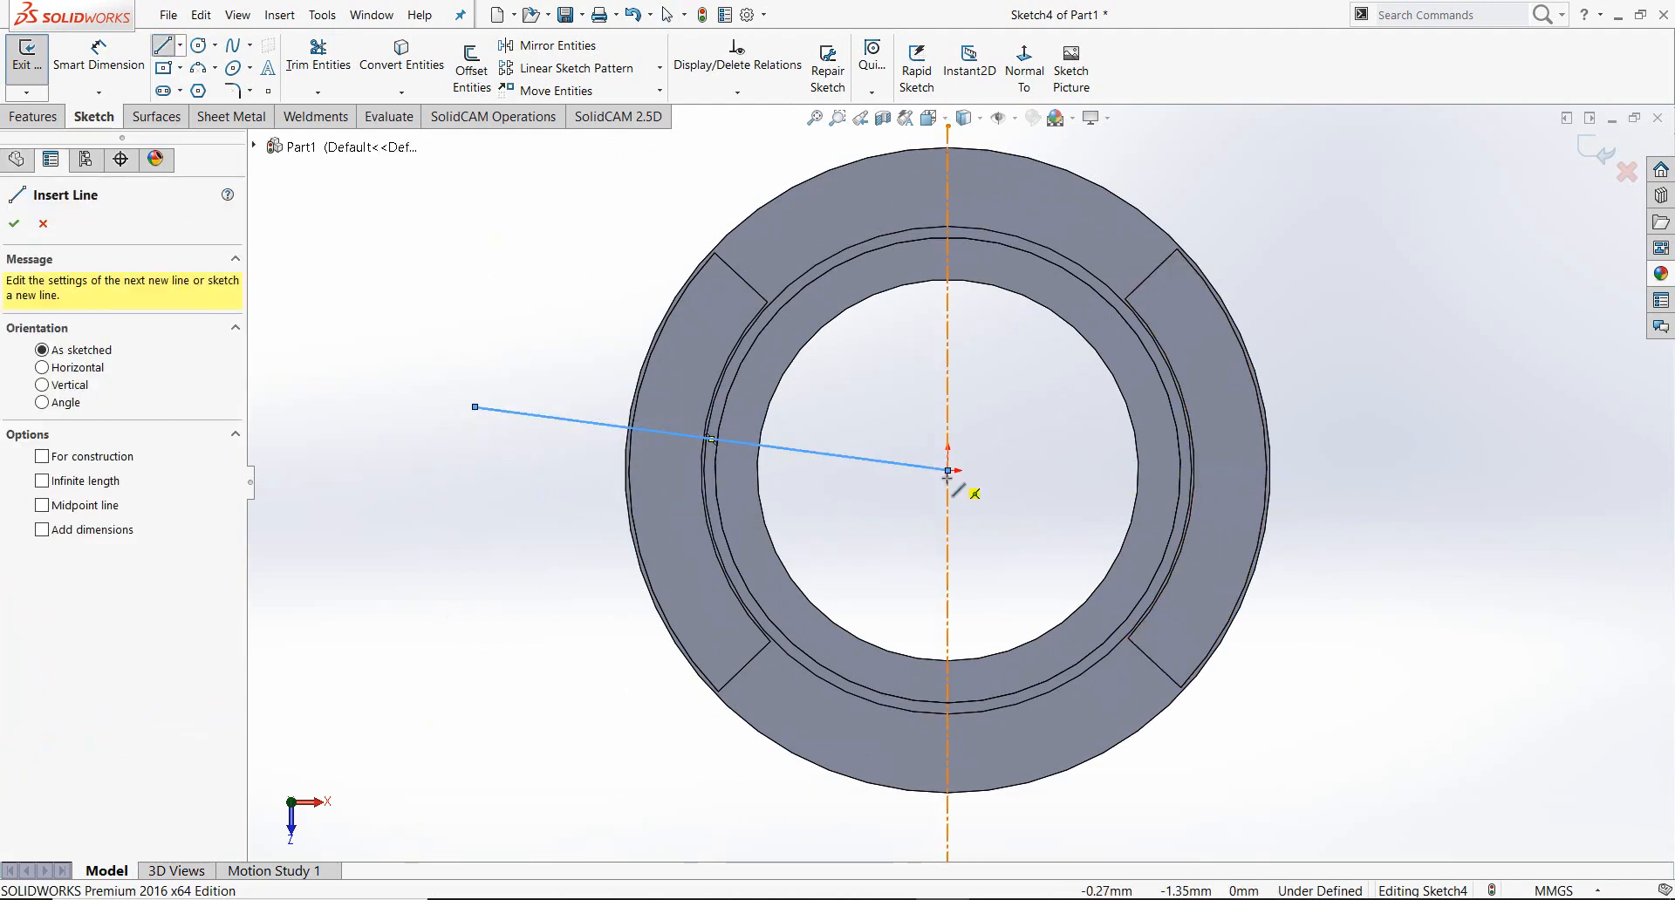
left_click(948, 470)
left_click(1406, 570)
key("Escape")
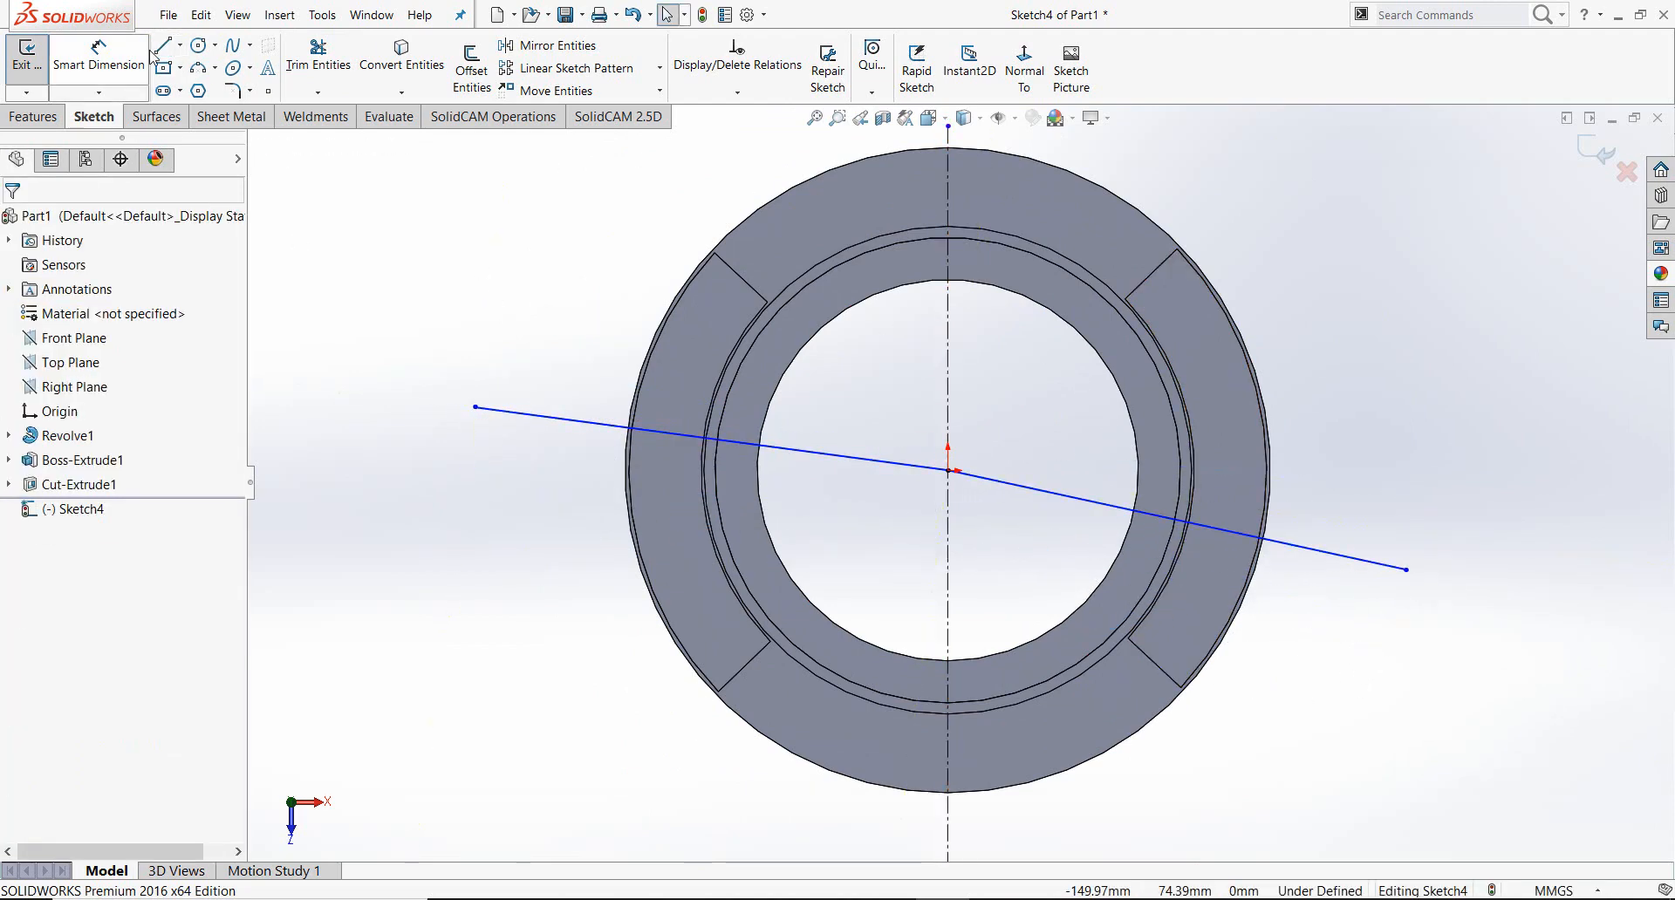
Step: Dimension the angle between the upper part of the centerline and the right line at 103°
left_click(949, 346)
left_click(1079, 500)
left_click(1260, 259)
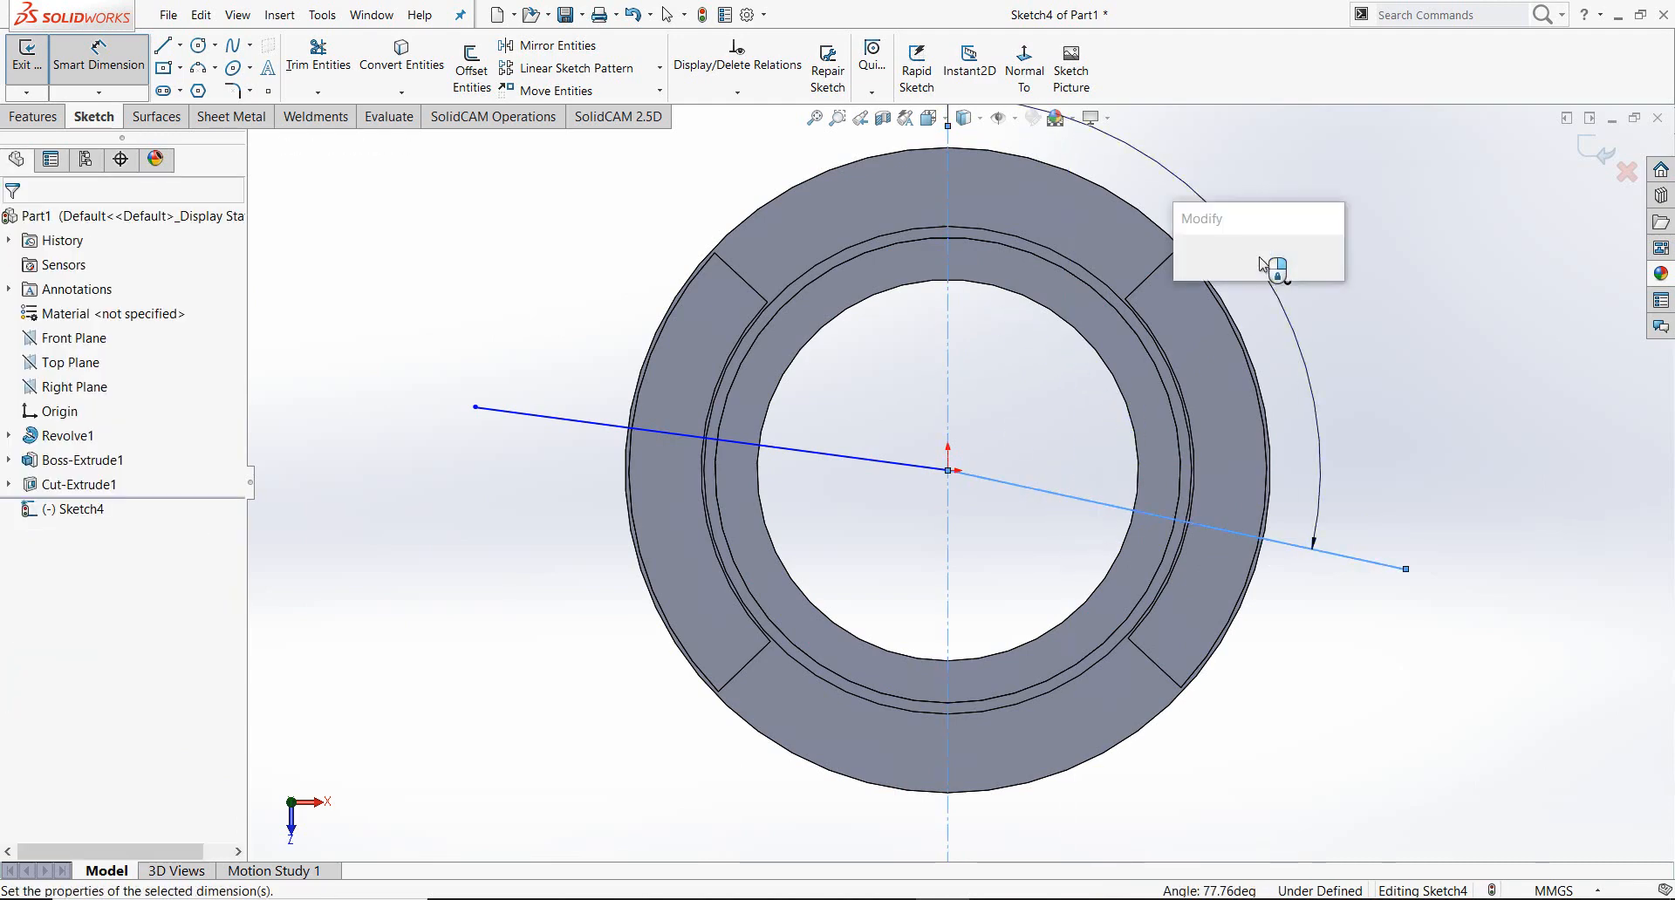
left_click(873, 459)
left_click(948, 400)
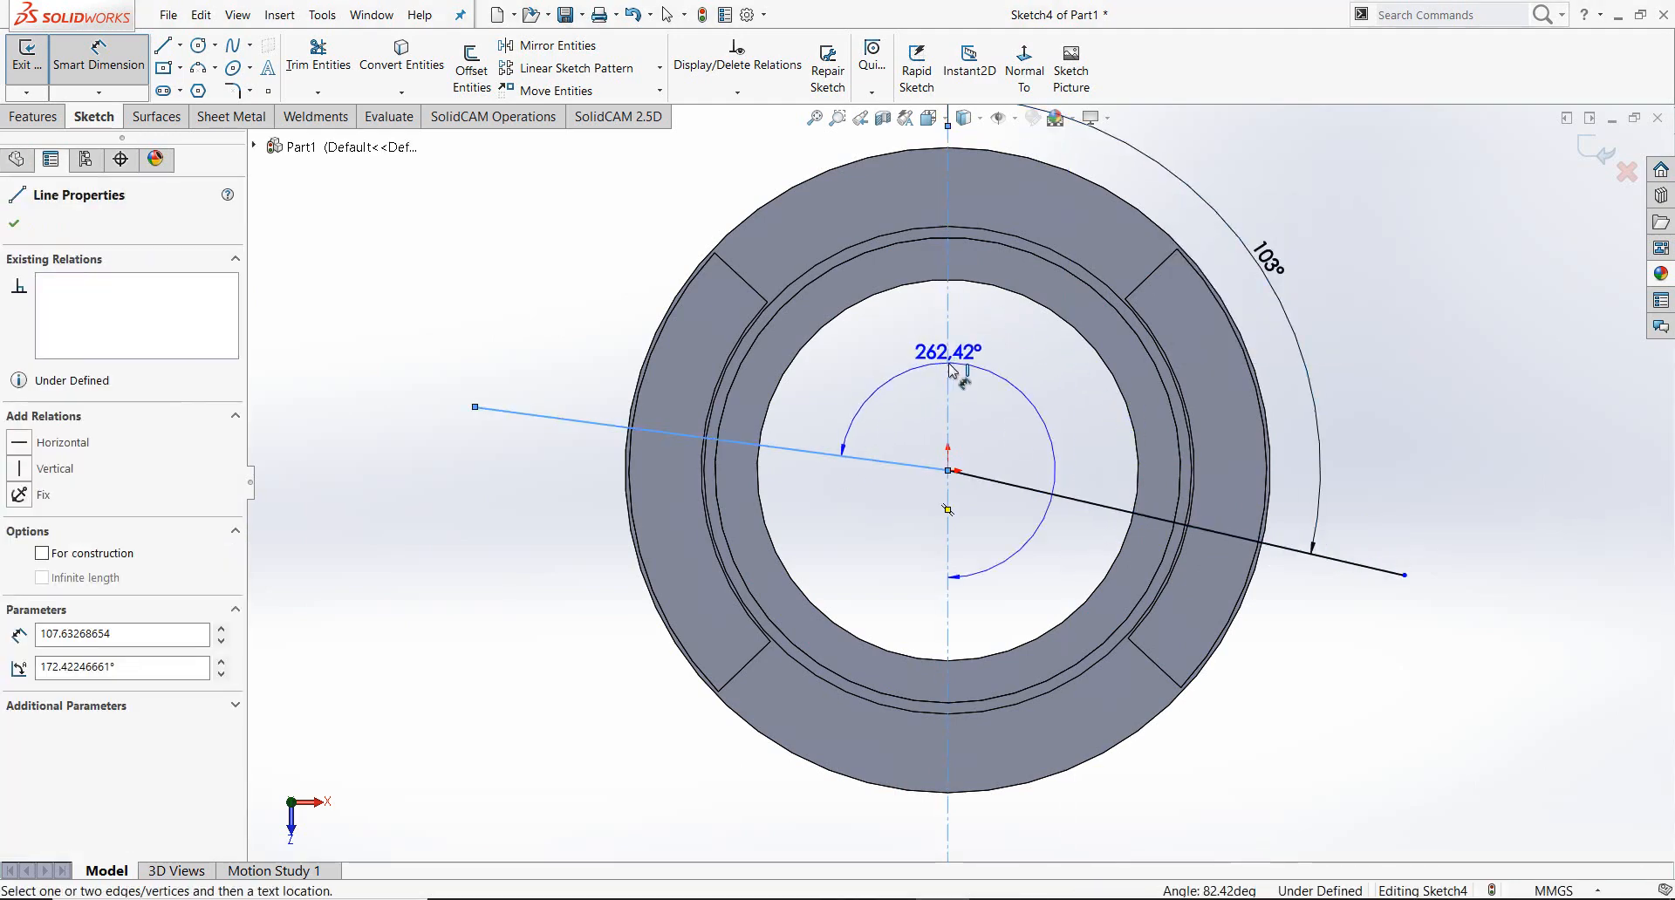
key("Escape")
Step: Dimension the angle between the left line and the lower part of the centerline at 103°
left_click(717, 445)
left_click(948, 628)
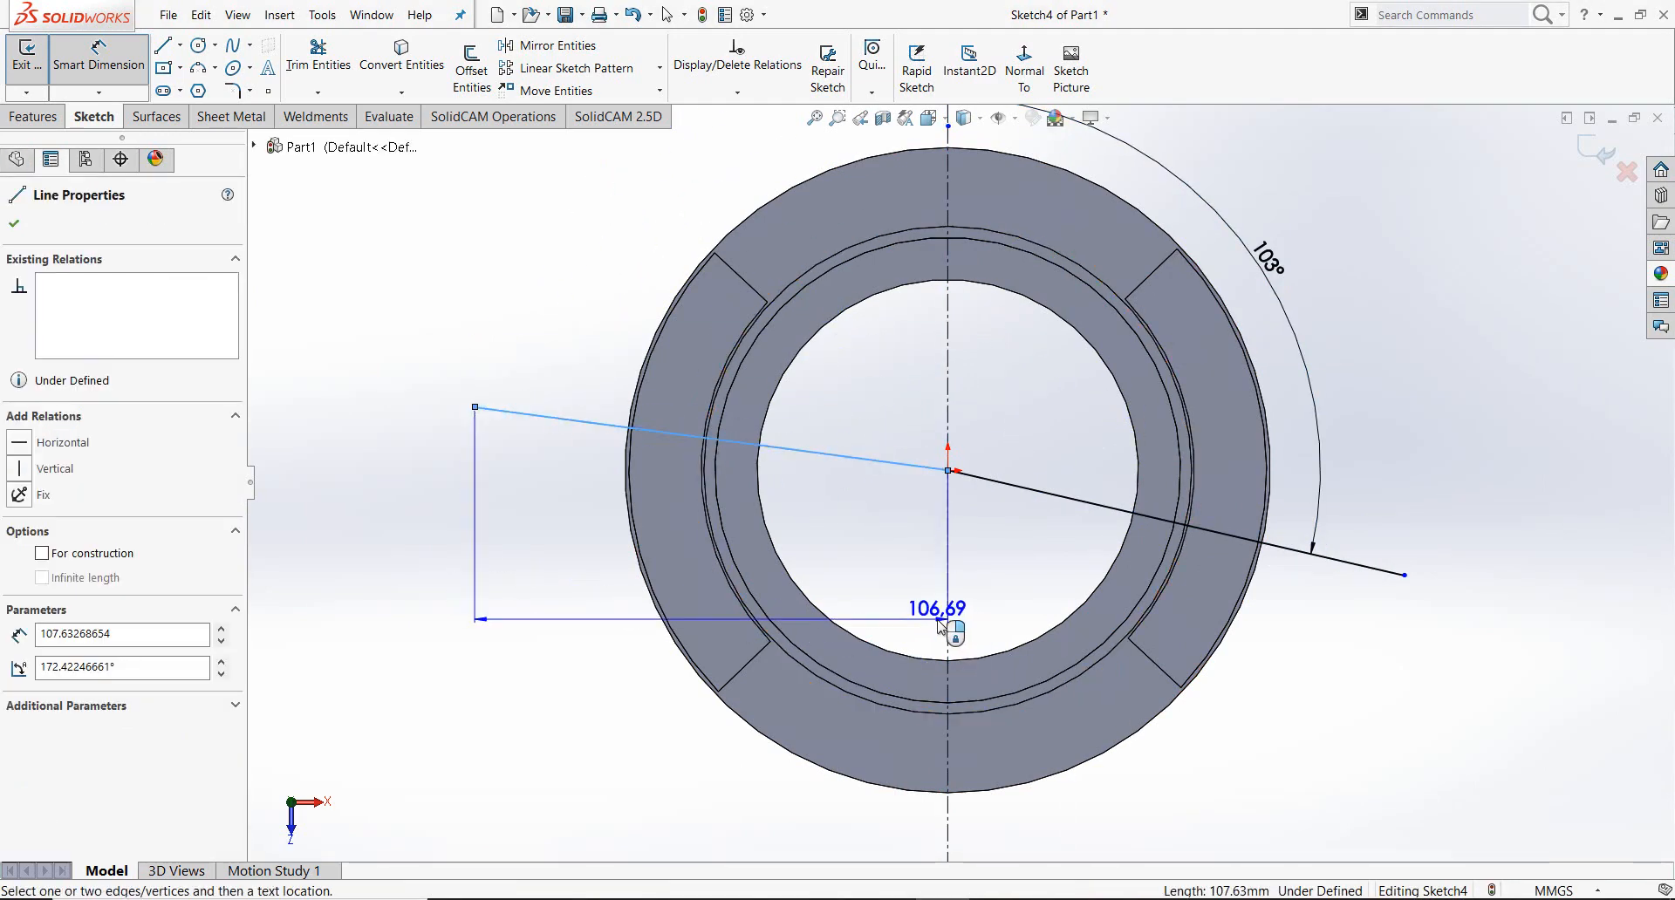
left_click(608, 736)
key("Return")
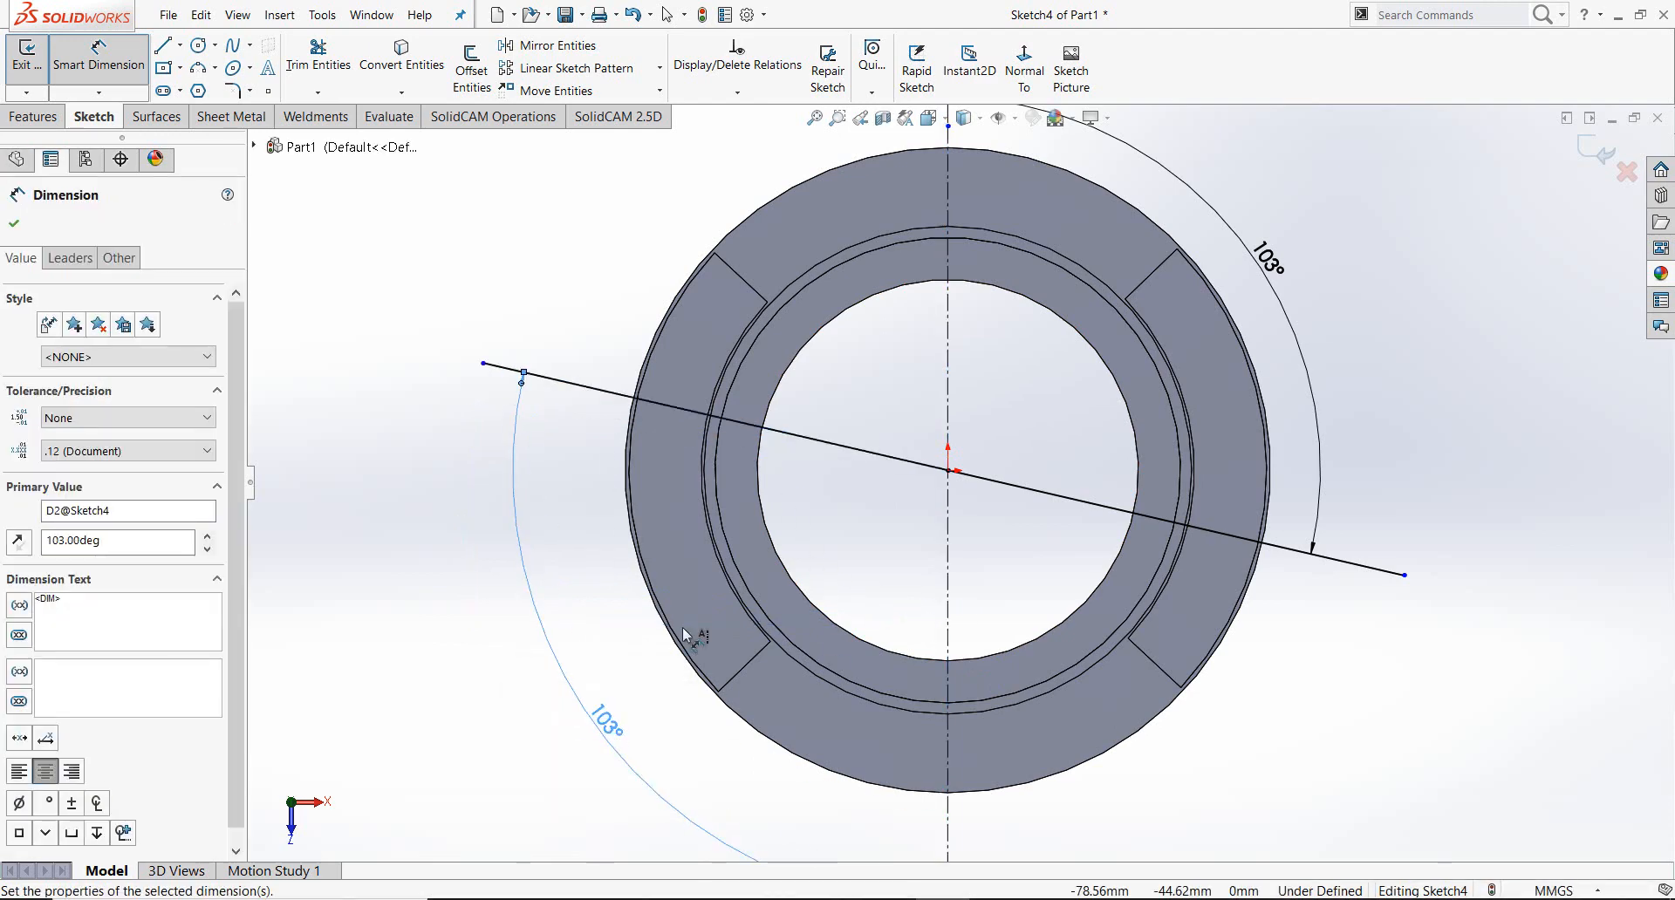
Step: Convert the edges of both wall segment faces into the sketch and trim the radial lines to the portions inside those segments
scroll(681, 616, "up", 3)
key("Escape")
left_click(401, 54)
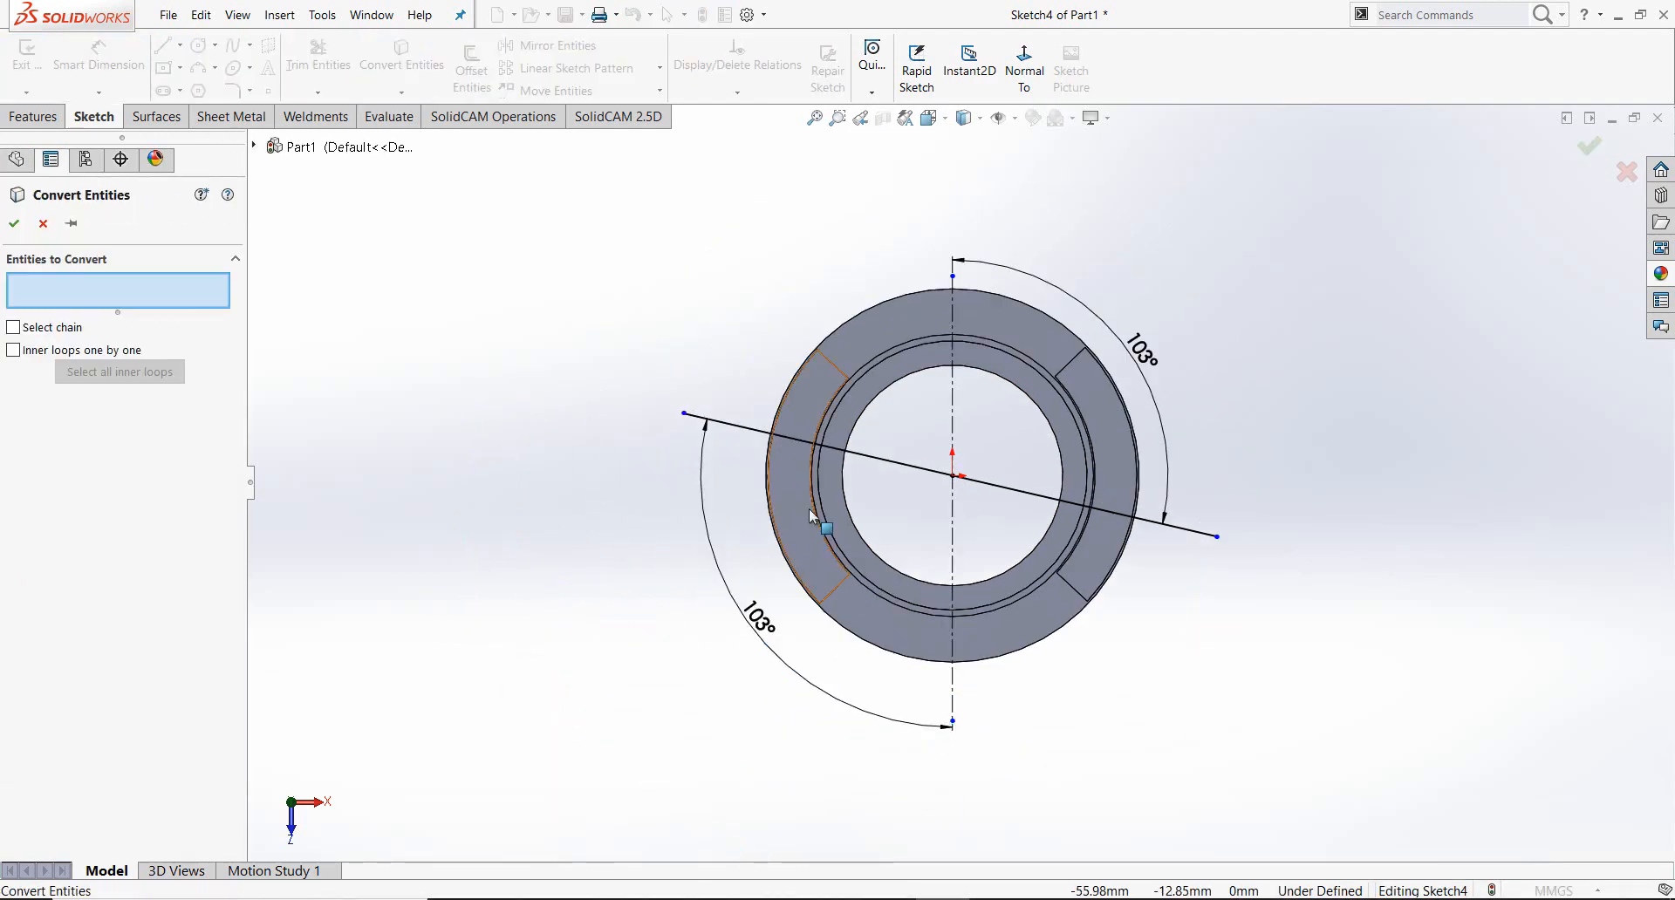
left_click(804, 502)
left_click(1095, 532)
left_click(14, 224)
left_click(318, 54)
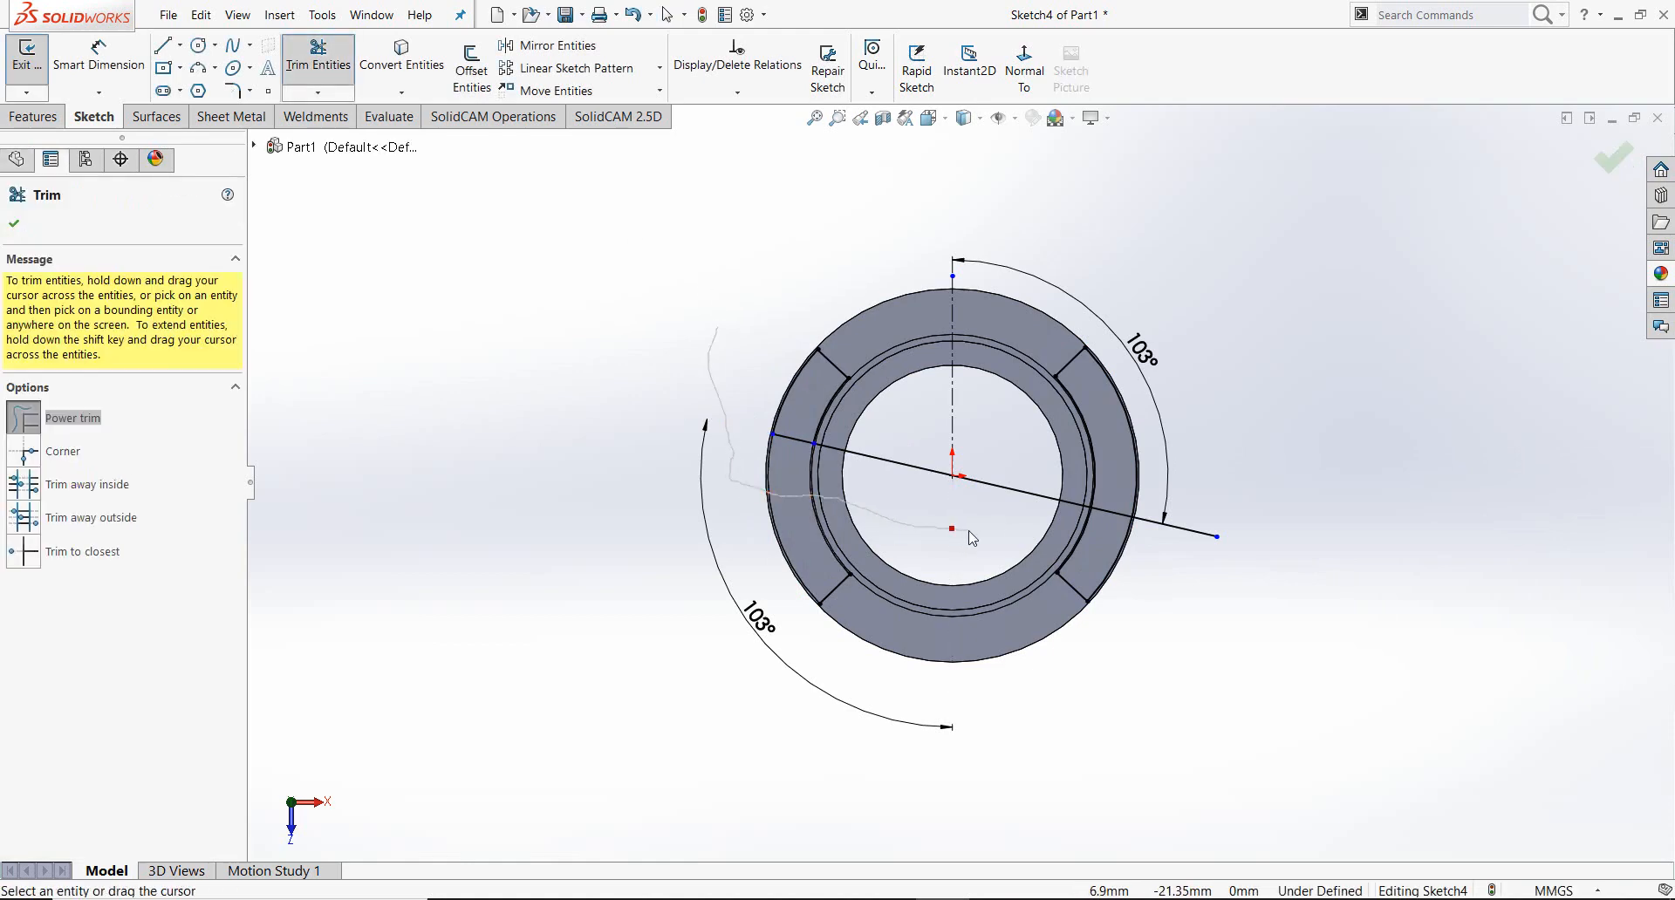
left_click(14, 223)
Step: Set up an extruded cut of the left segment's upper region and the right segment's lower region, starting at a 49 mm offset
left_click(33, 116)
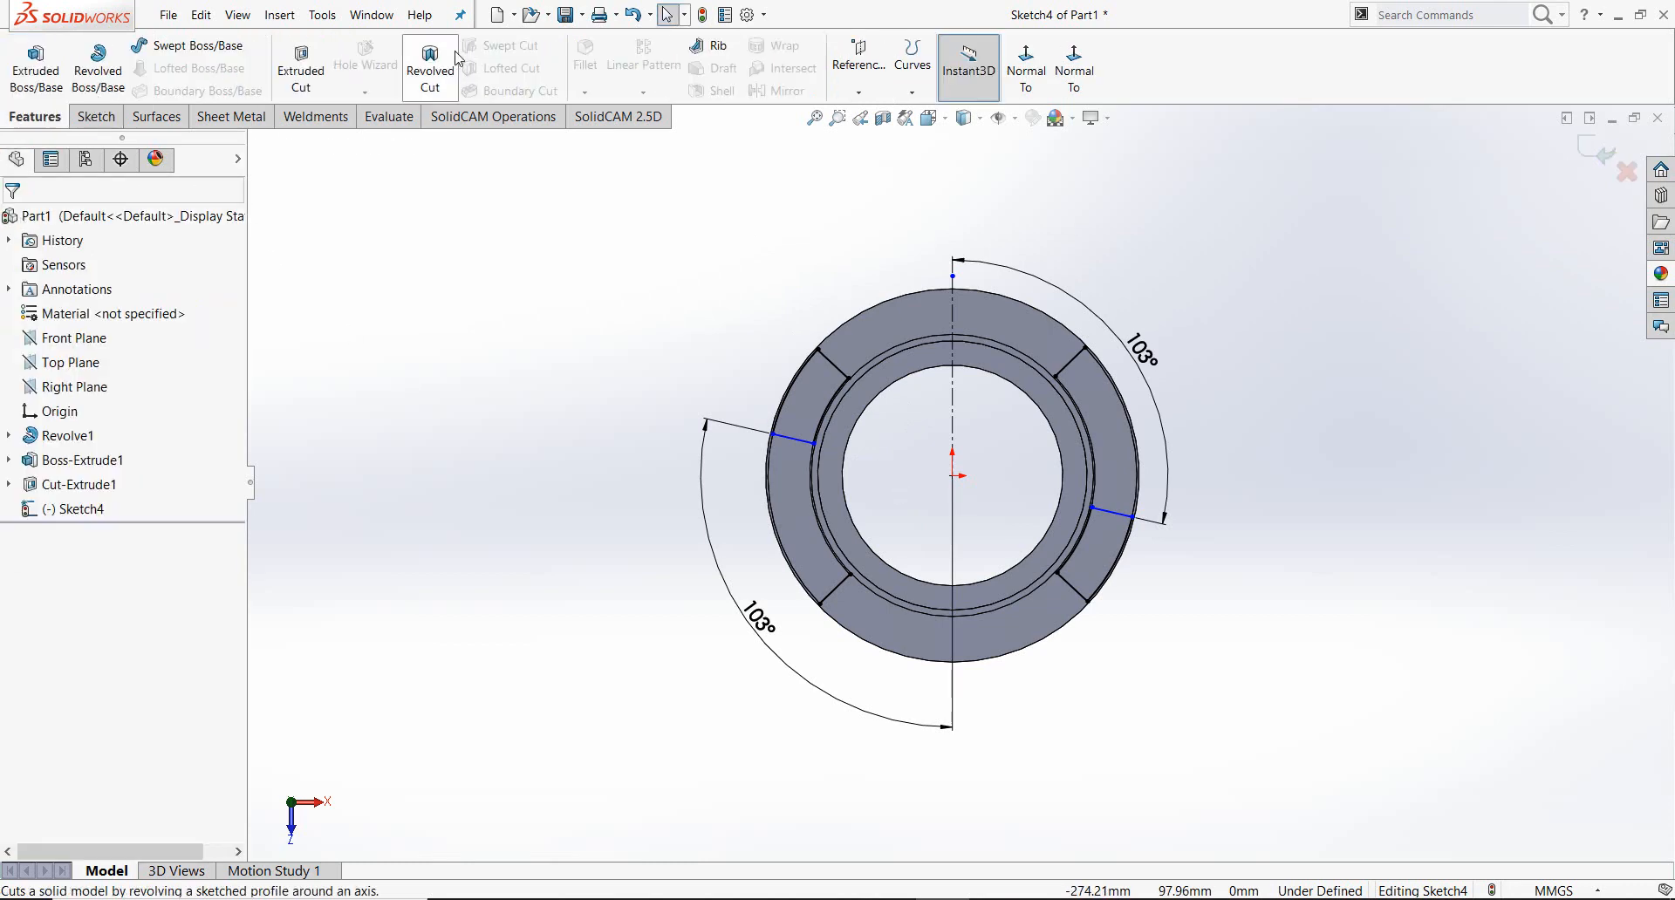
left_click(301, 65)
left_click(804, 390)
left_click(1104, 550)
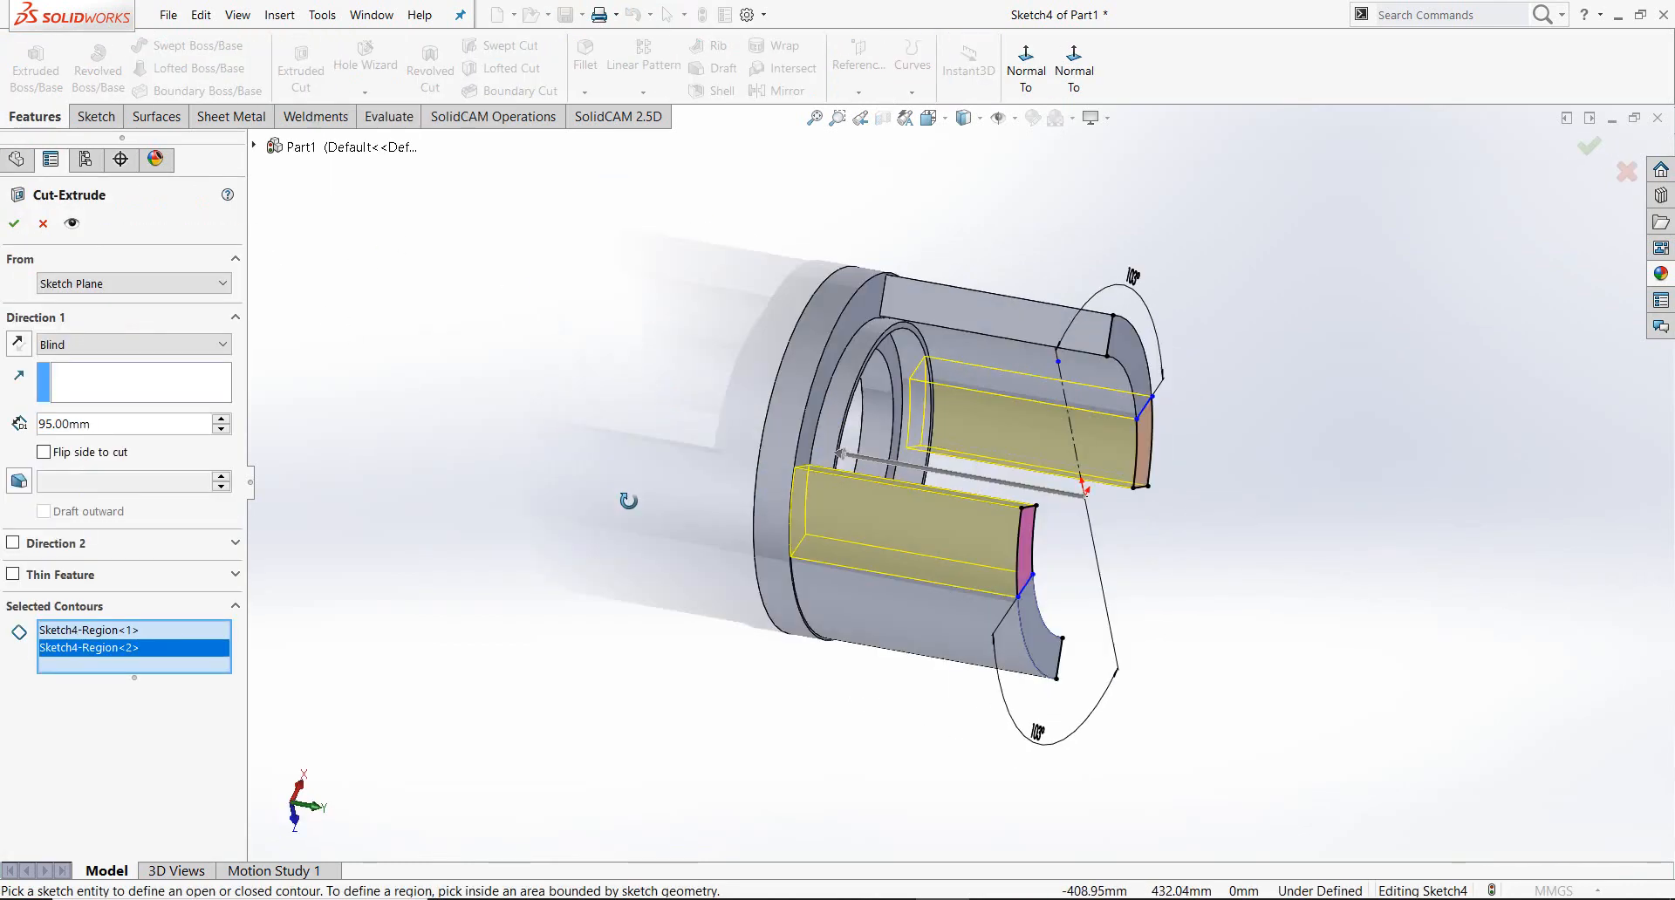
left_click(131, 283)
left_click(107, 350)
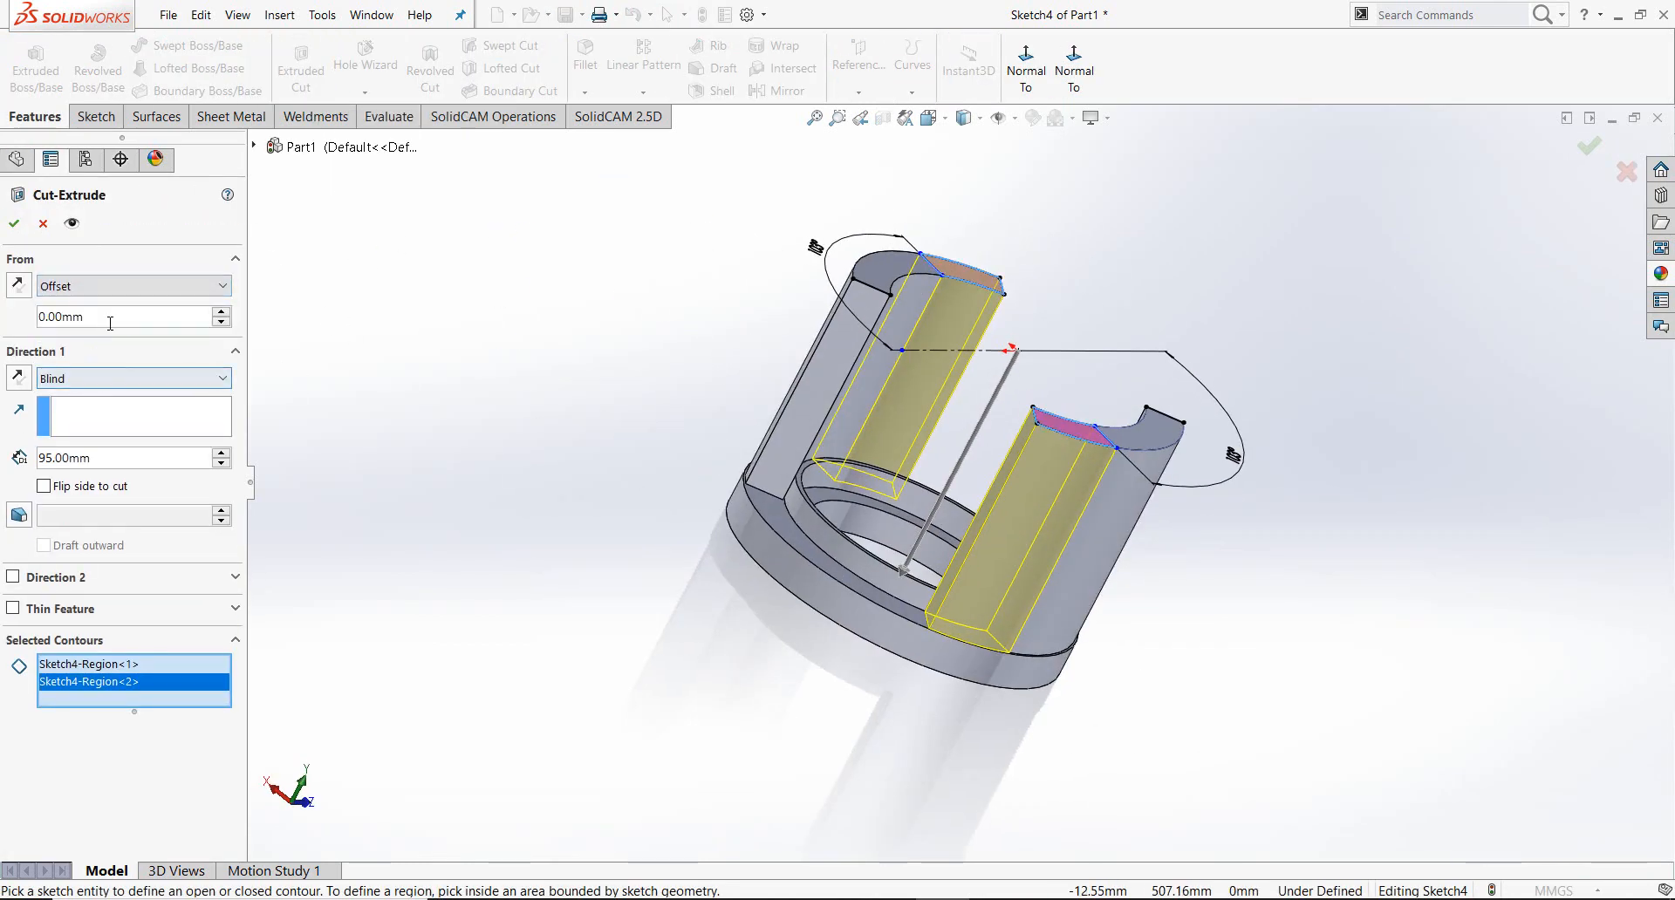
type("49")
key("Return")
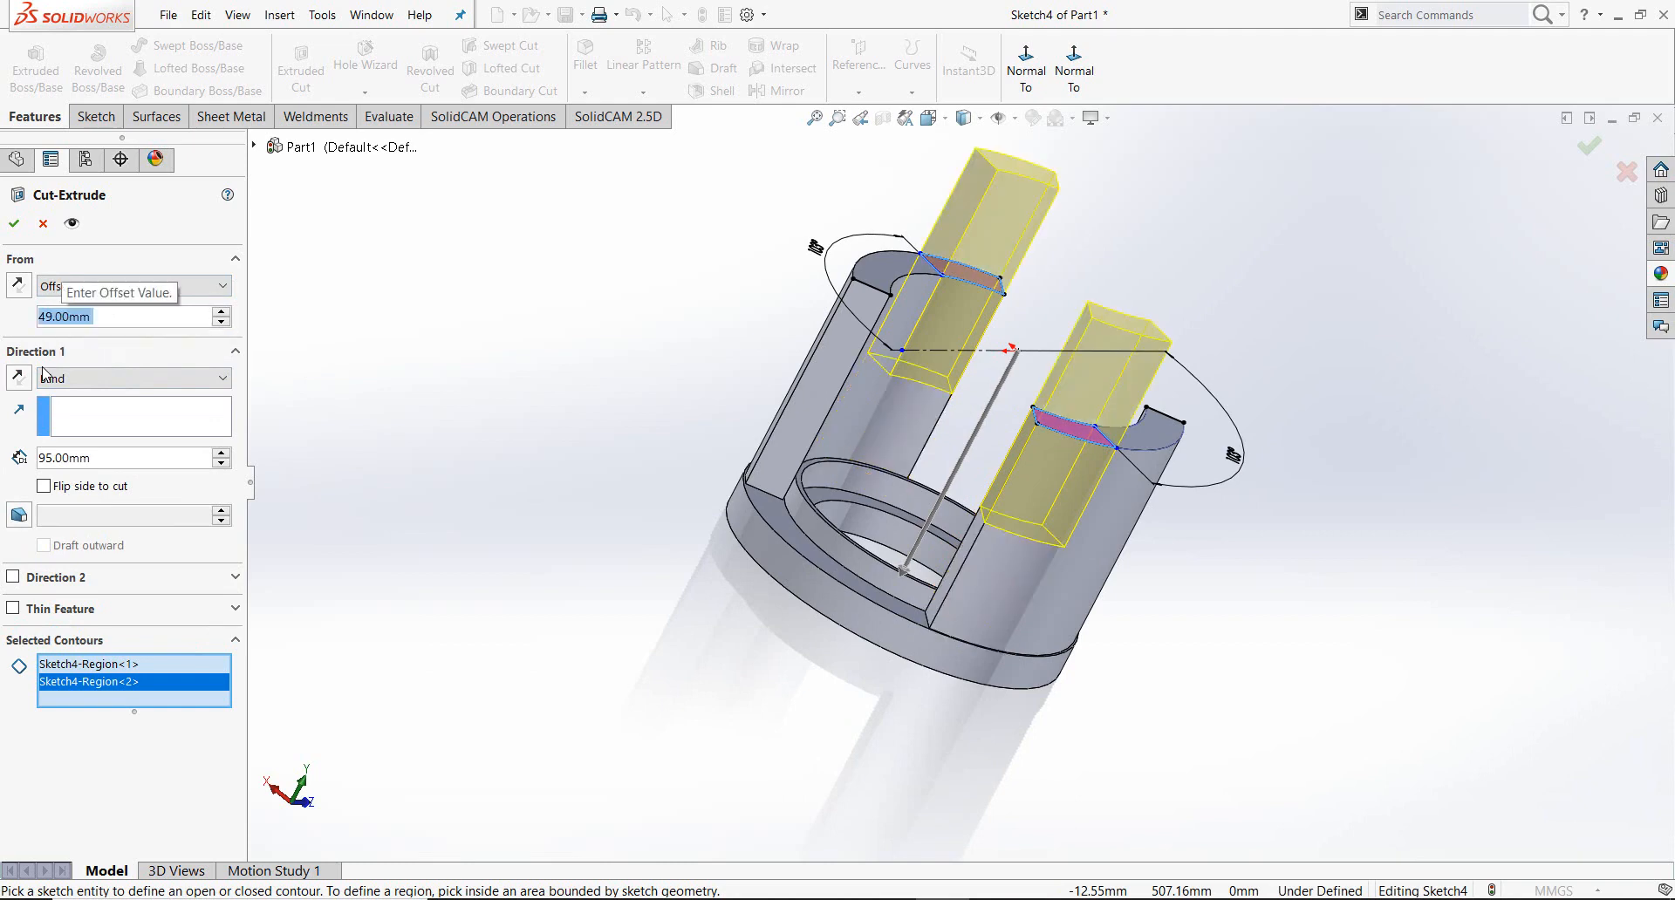
Step: Complete the cut with the start offset reversed into the part, ending up to the flange's upper face
left_click(140, 378)
left_click(87, 471)
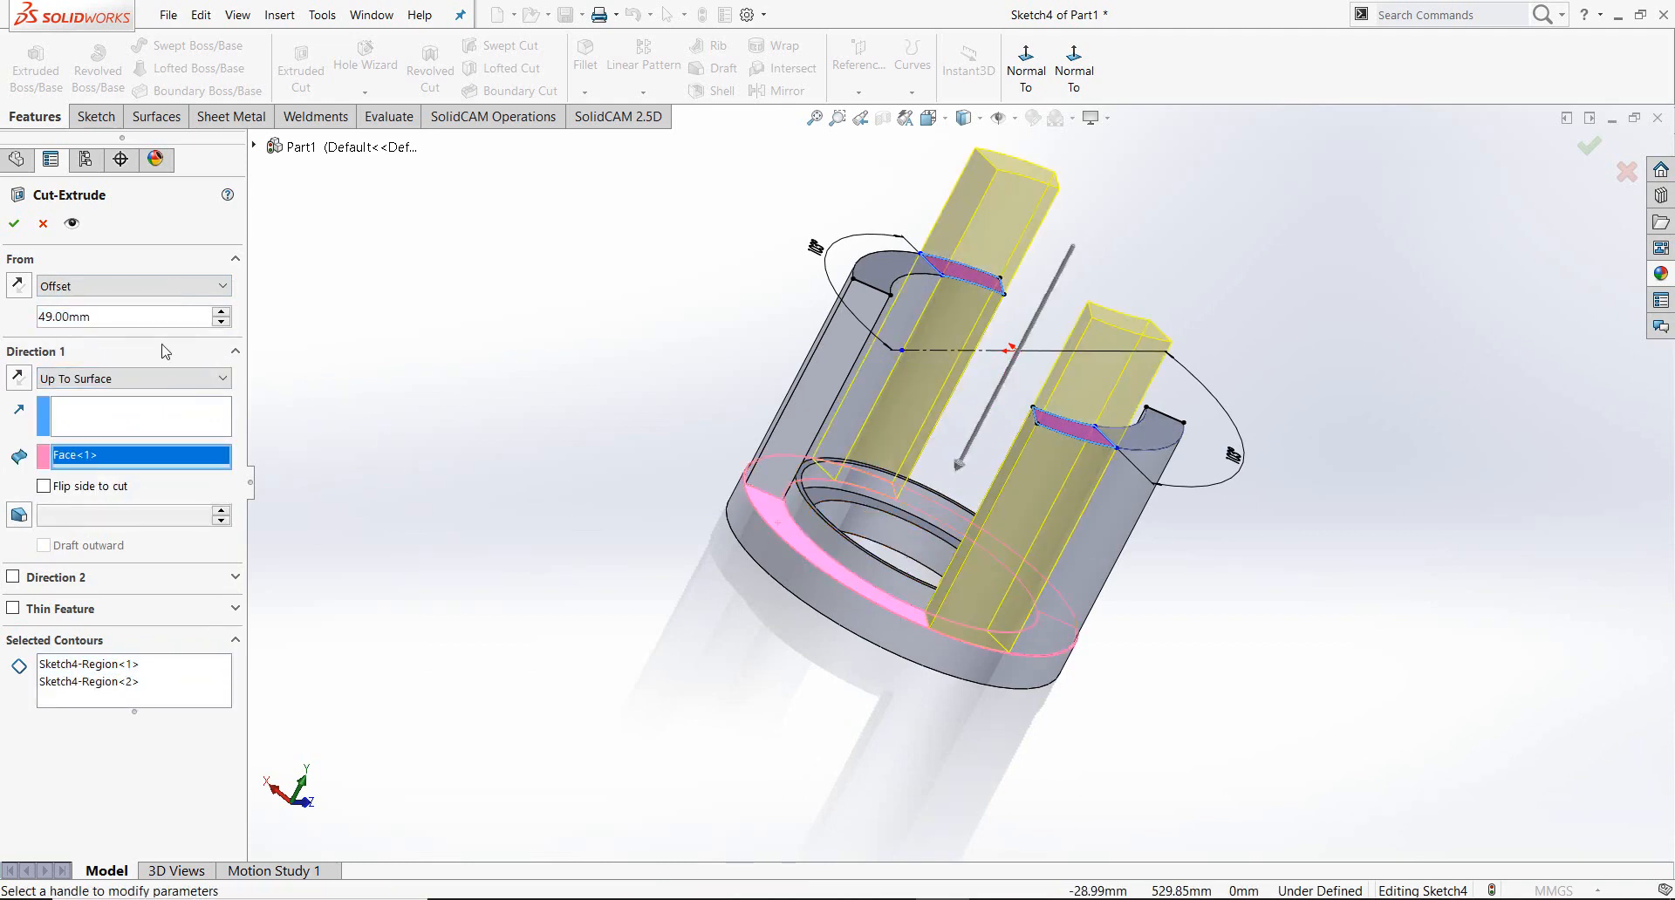
left_click(18, 286)
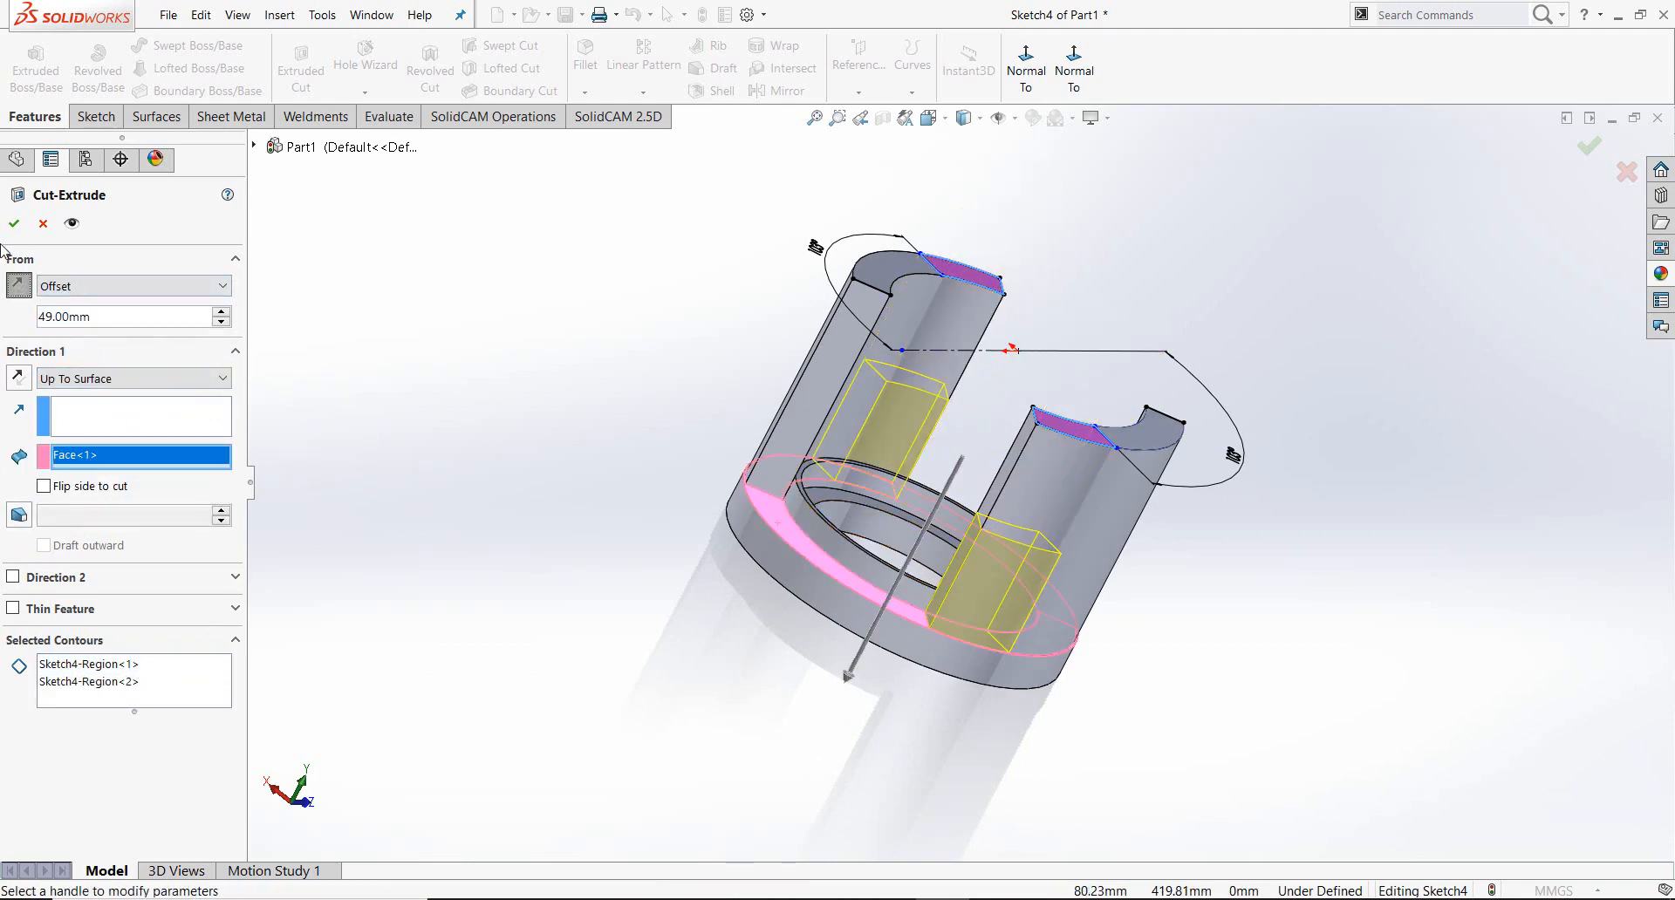
left_click(1431, 437)
Step: Create a reference plane offset 75 mm from the Front Plane with the offset direction flipped
middle_click_drag(1325, 454, 907, 593)
scroll(907, 594, "up", 8)
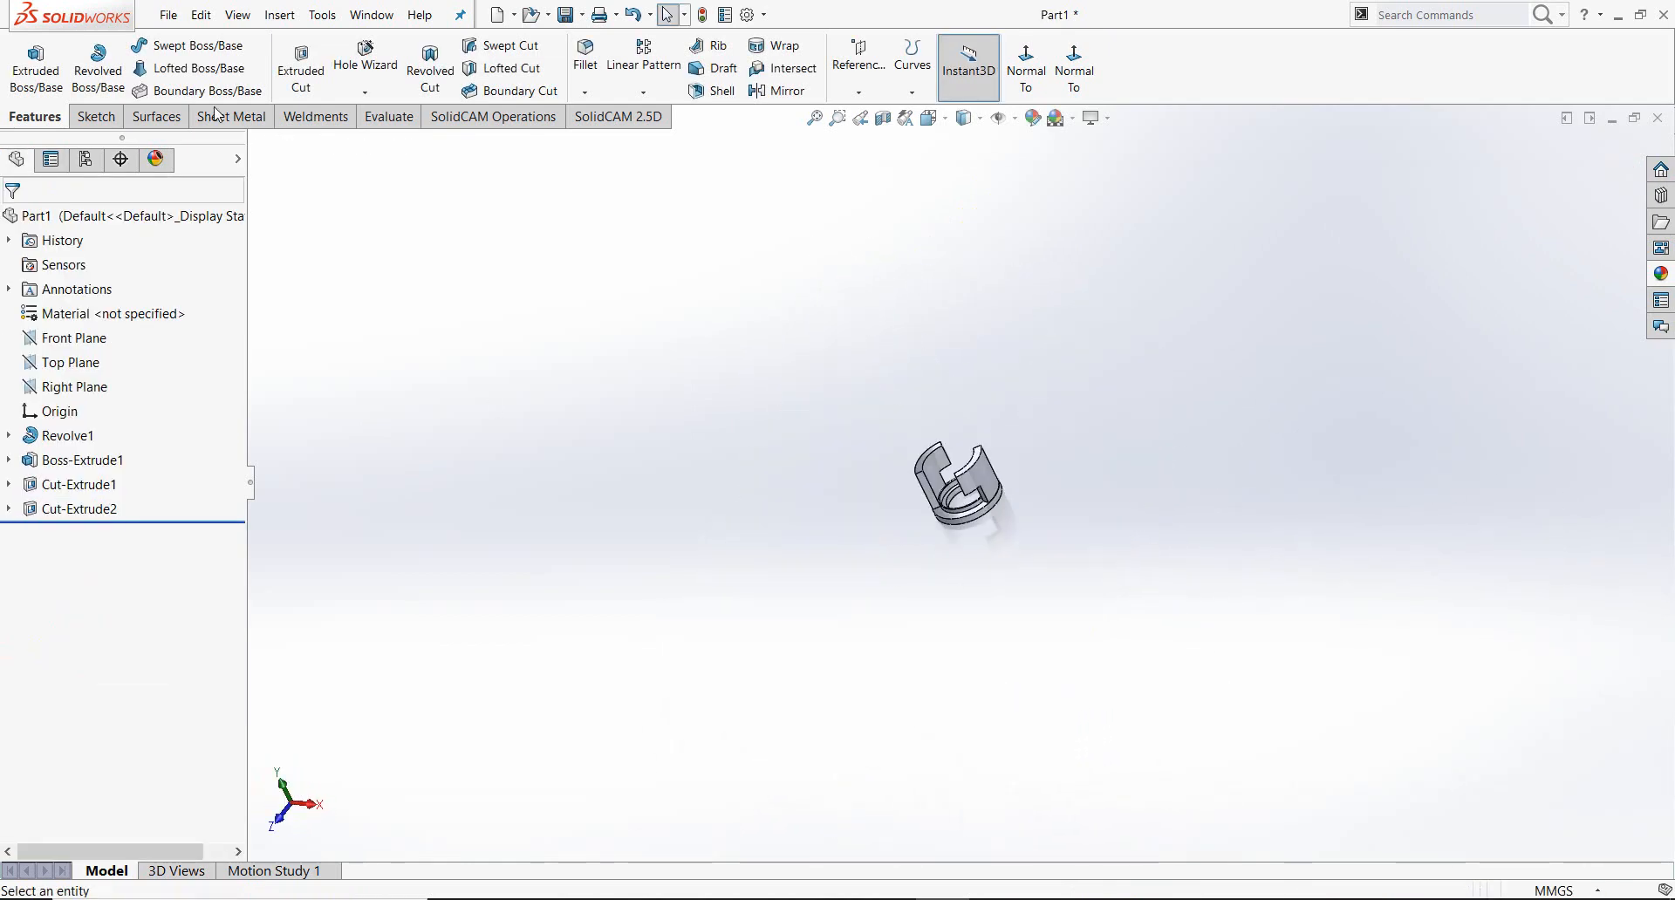
scroll(214, 114, "down", 2)
left_click(858, 54)
left_click(872, 112)
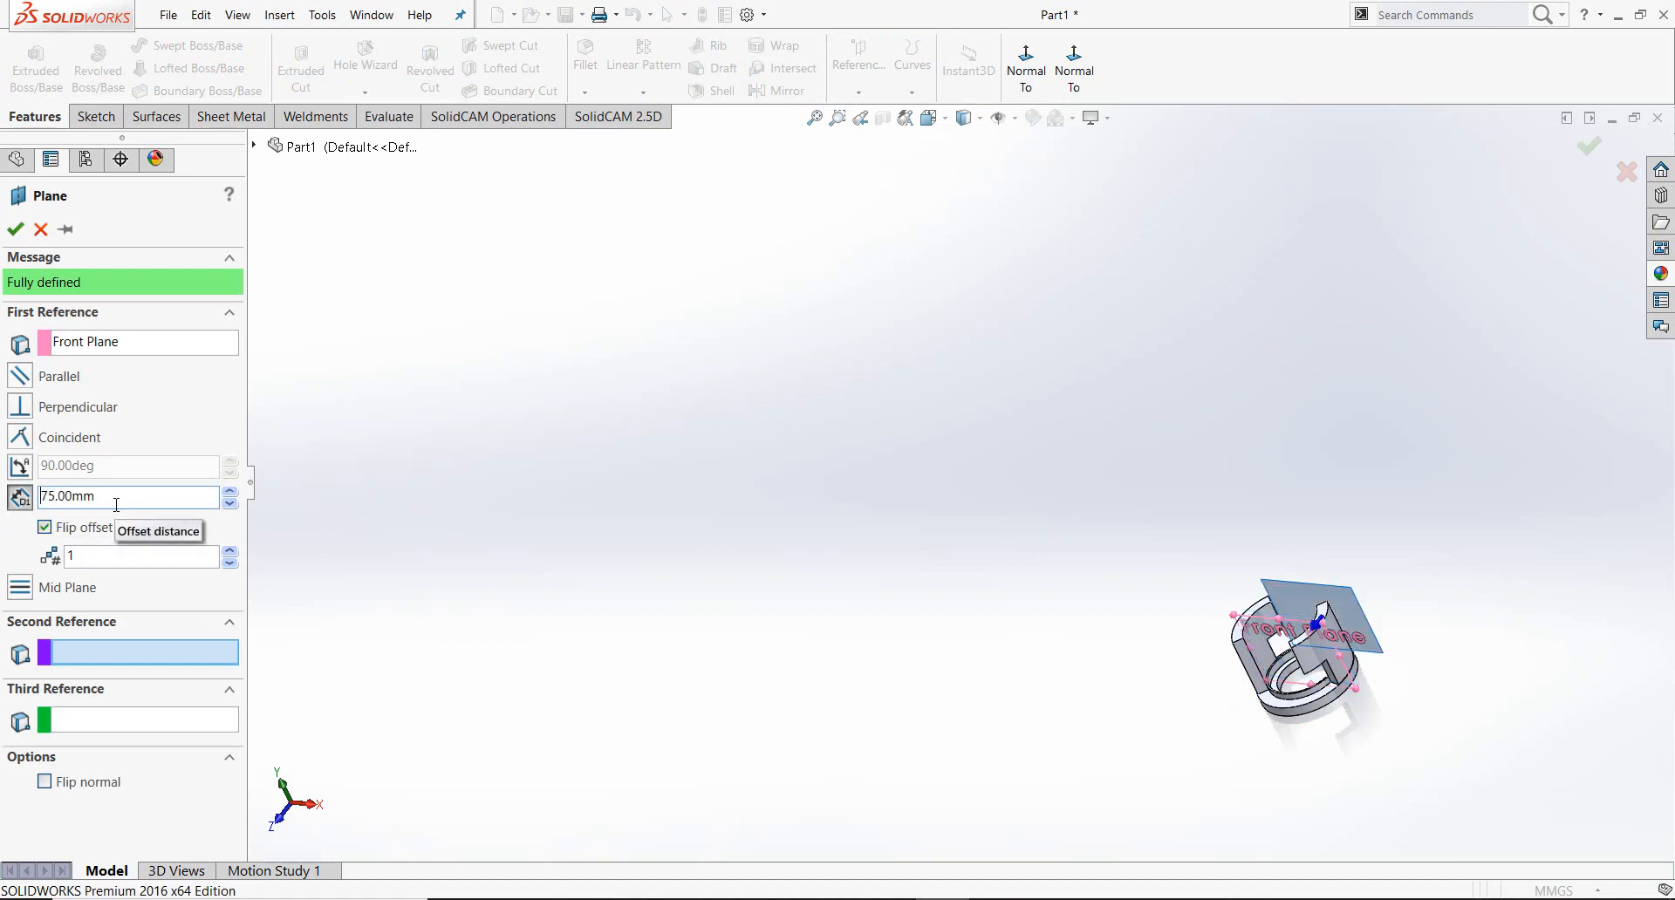
middle_click_drag(1388, 423, 1248, 528)
scroll(1410, 673, "down", 5)
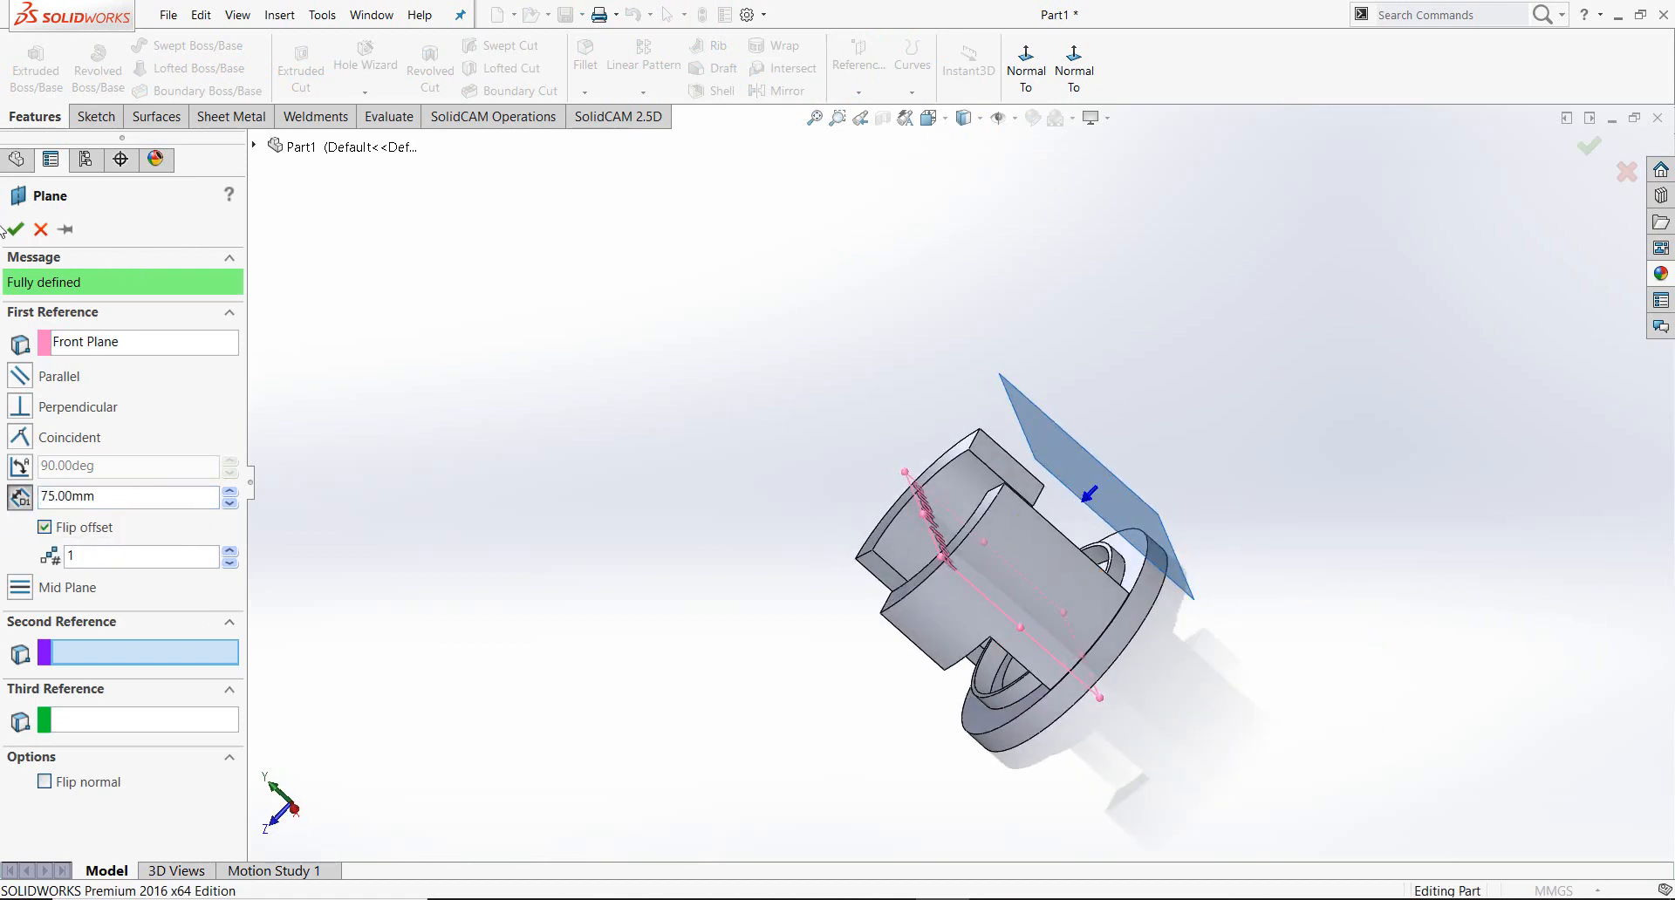
left_click(12, 228)
Step: Start a sketch on the new plane and draw a horizontal line along the flange's upper edge, across the origin's vertical axis
left_click(1074, 70)
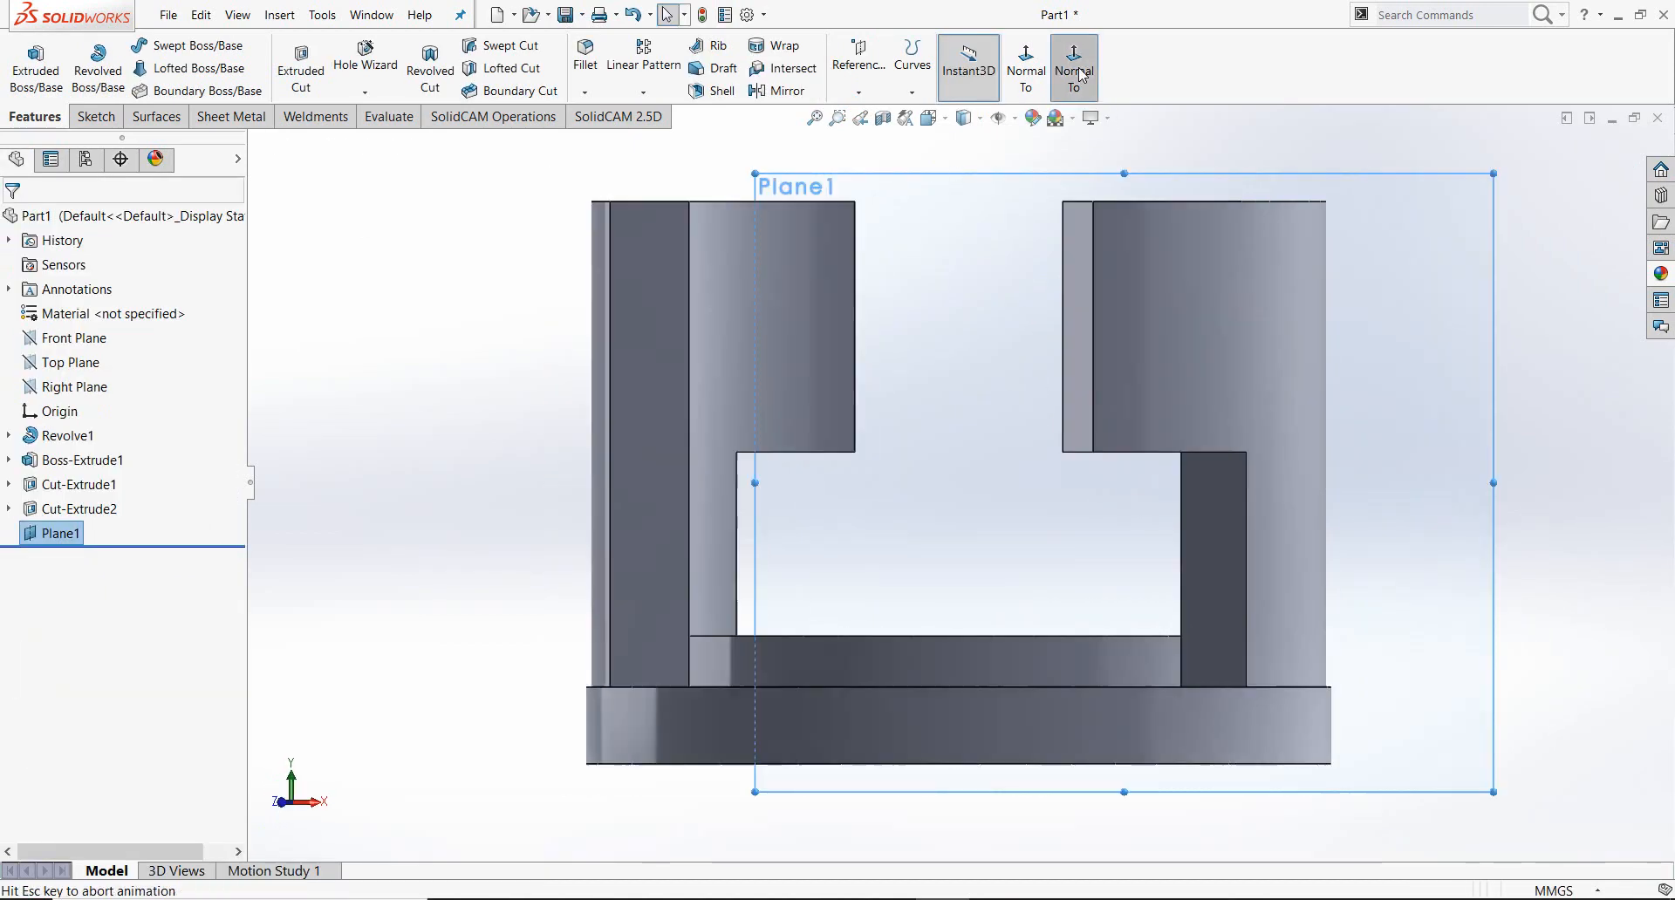
left_click(94, 116)
left_click(162, 45)
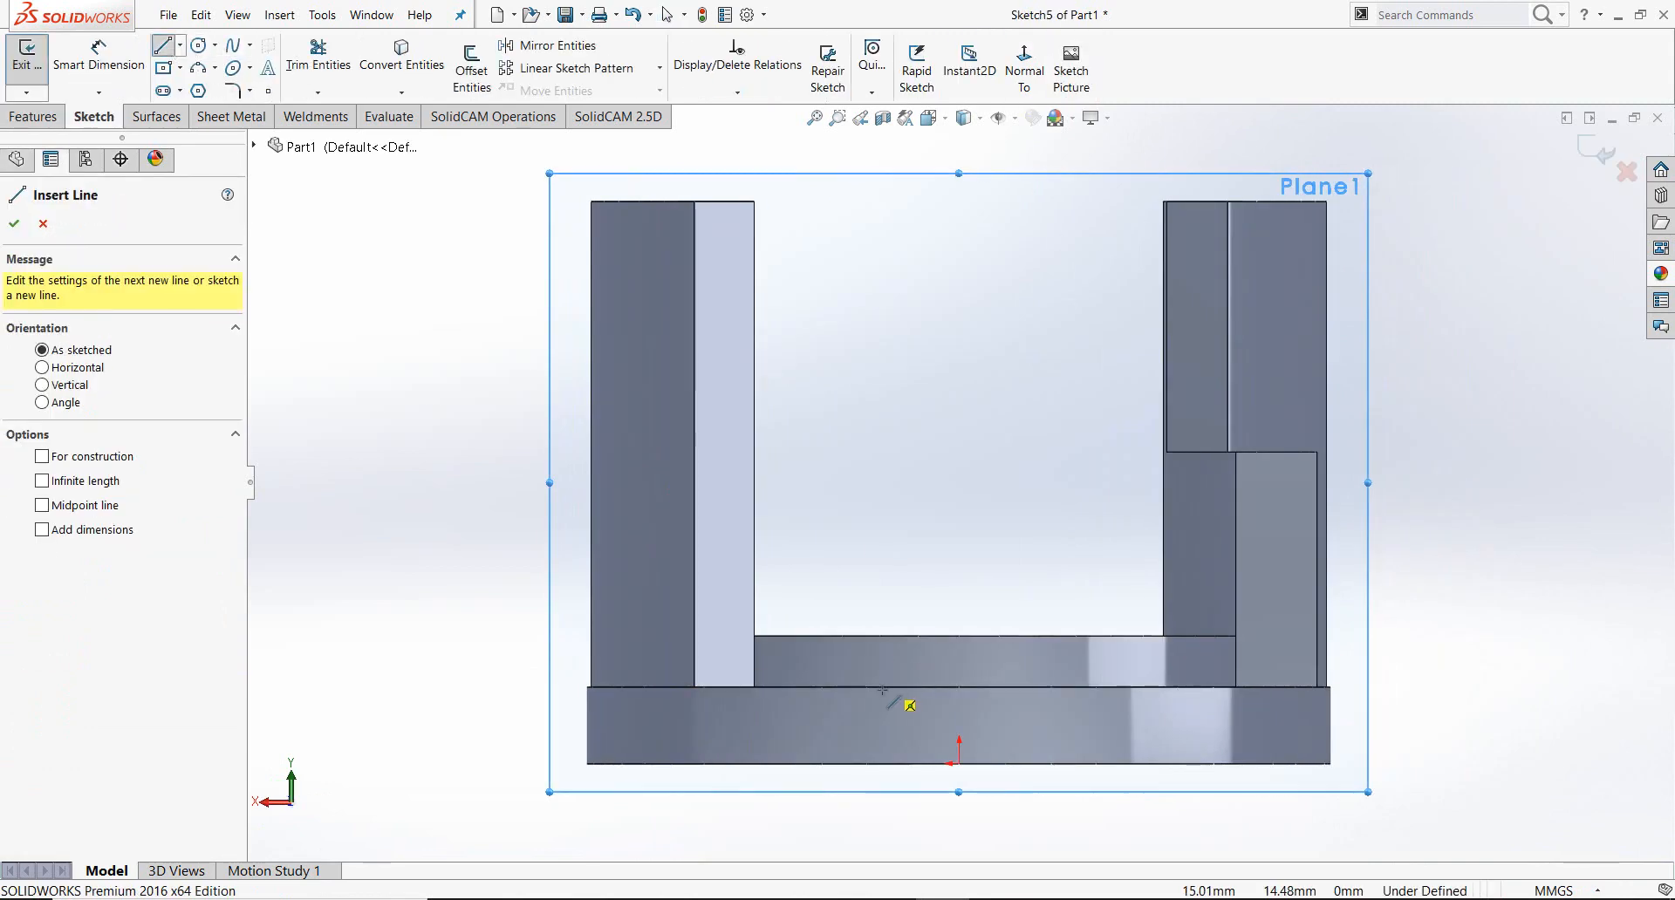
scroll(881, 680, "down", 2)
left_click(863, 664)
left_click(1092, 663)
left_click(14, 225)
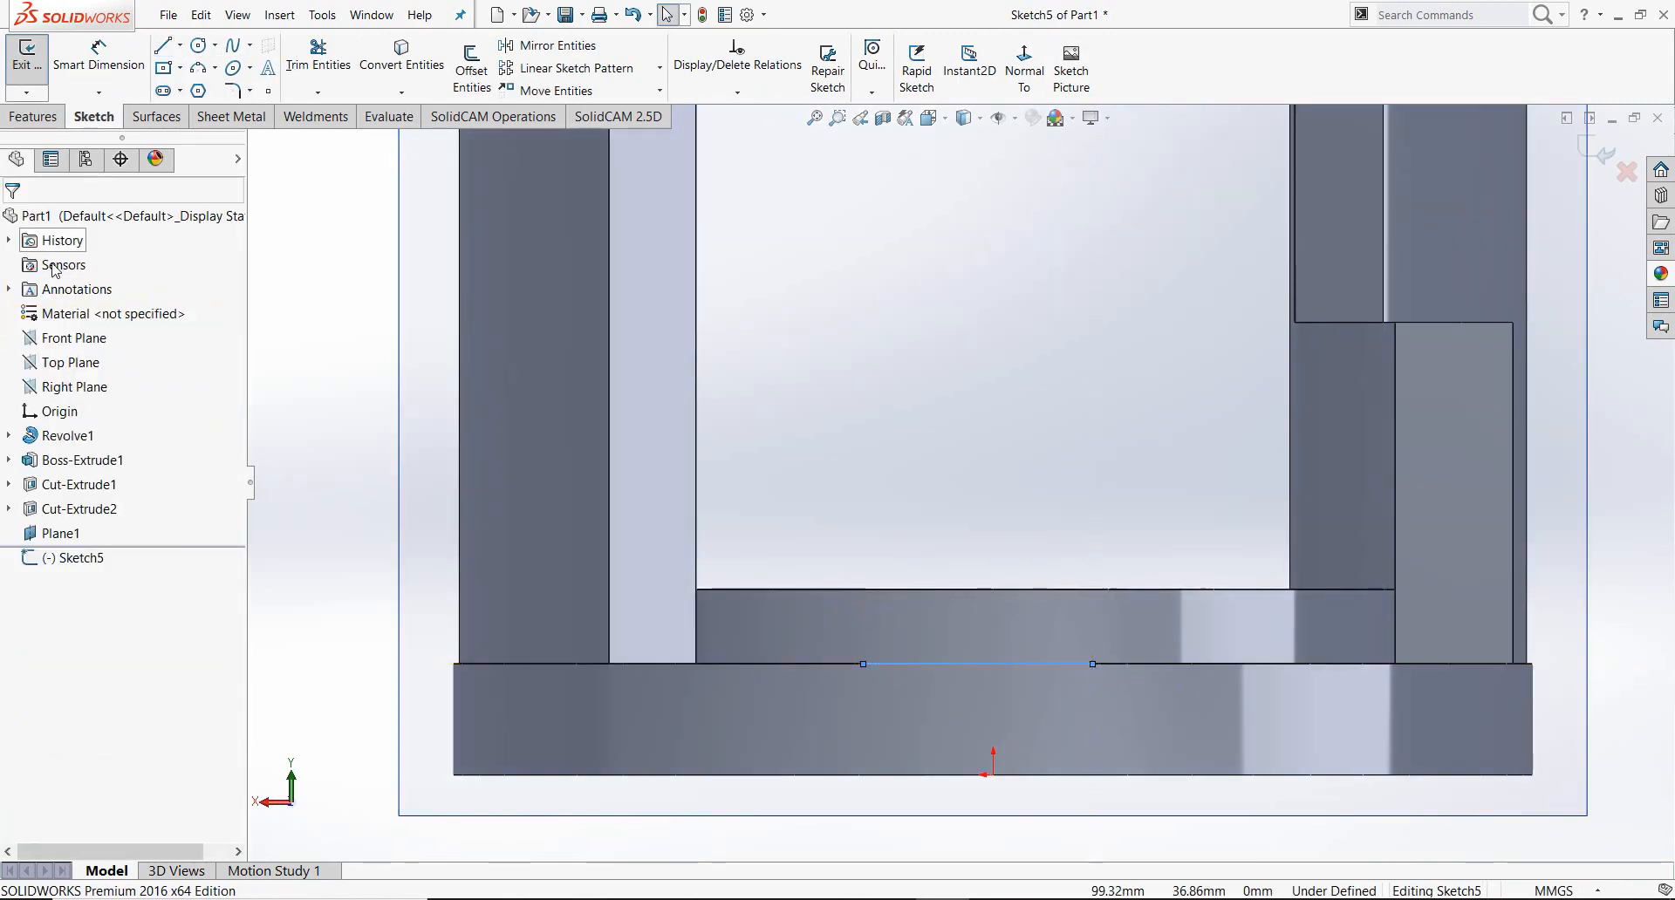
Step: Draw a vertical centerline from above the inner ring down to the origin
left_click(180, 46)
left_click(194, 91)
left_click(993, 479)
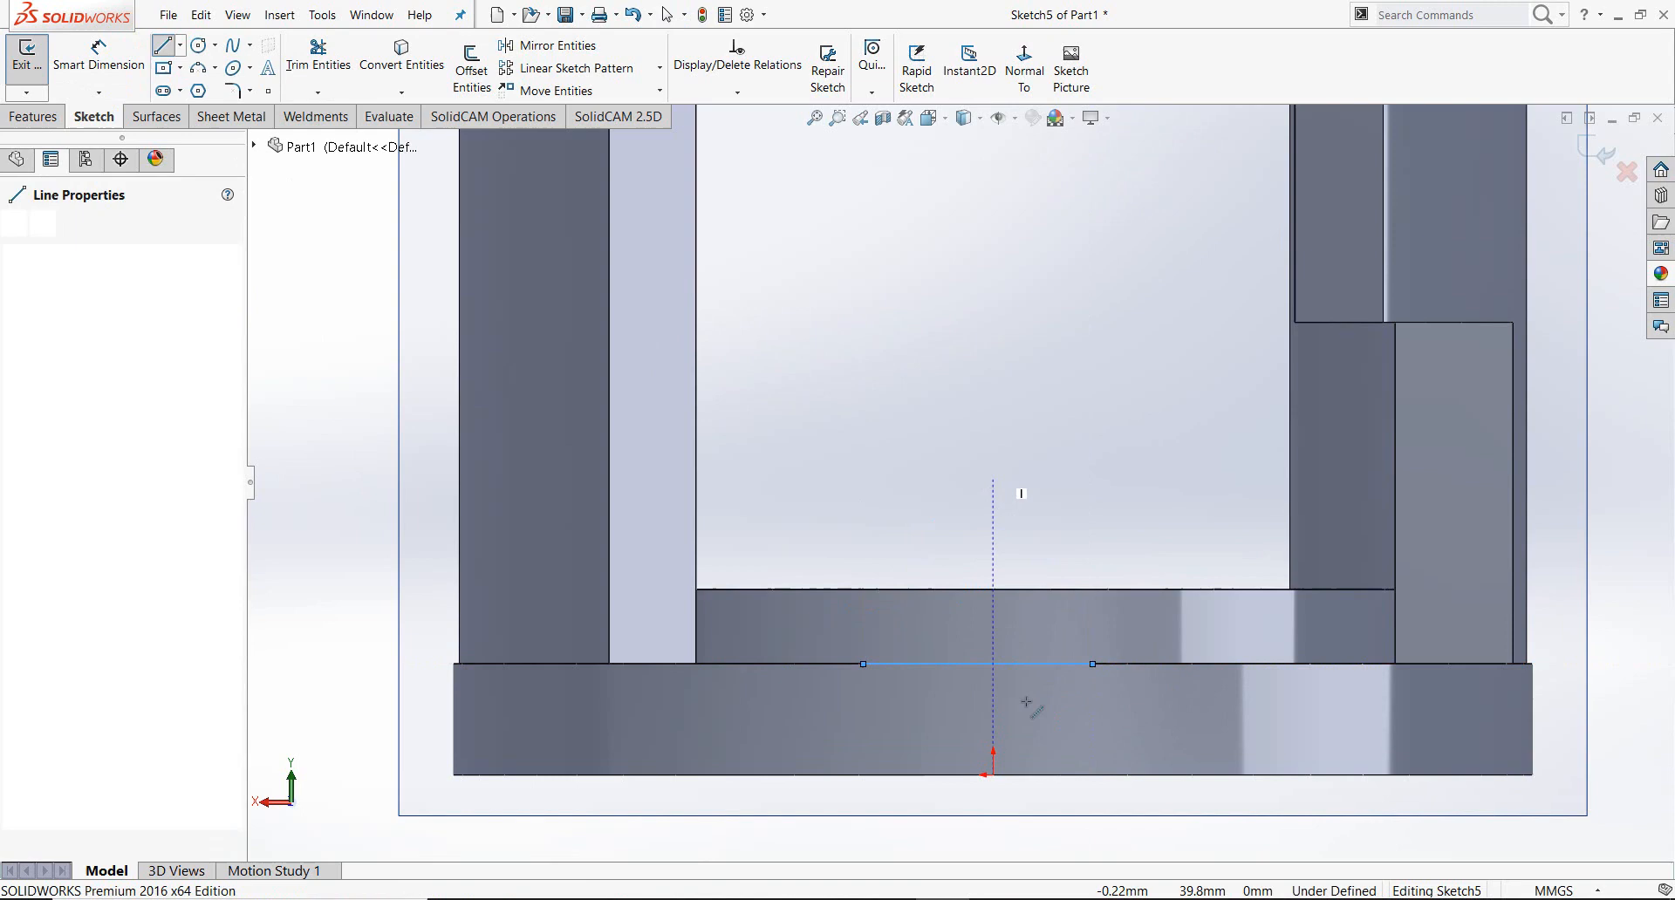
left_click(992, 775)
key("Escape")
Step: Make the endpoints of the line on the flange edge symmetric about the centerline
scroll(1054, 624, "down", 4)
left_click(648, 696, "ctrl")
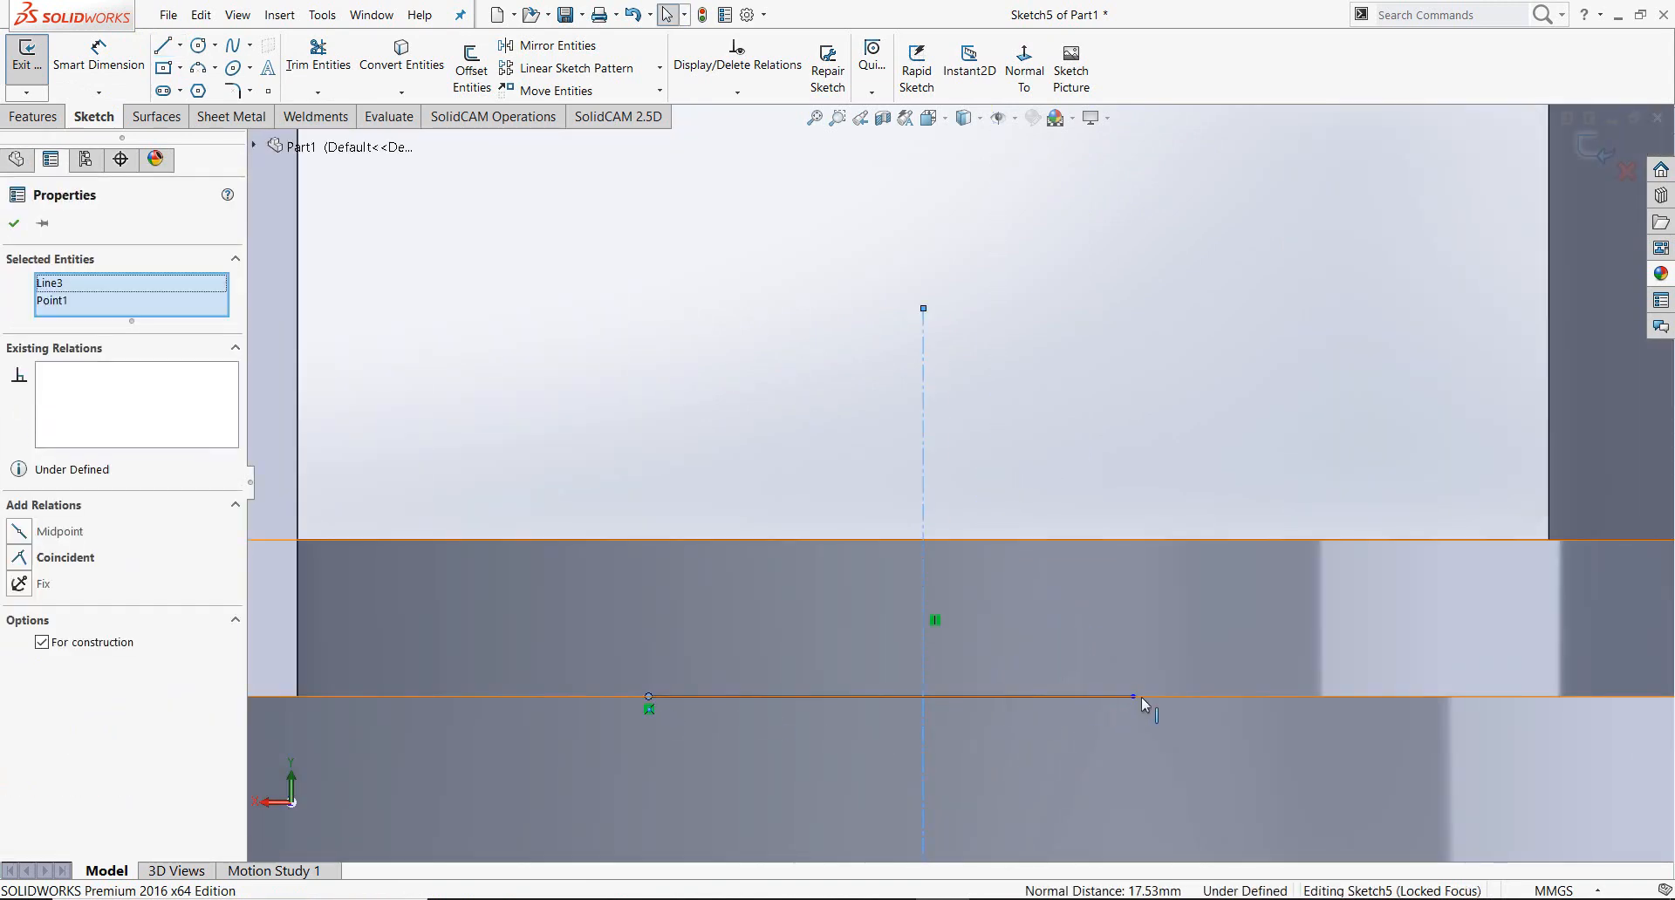
left_click(1134, 696, "ctrl")
left_click(14, 223)
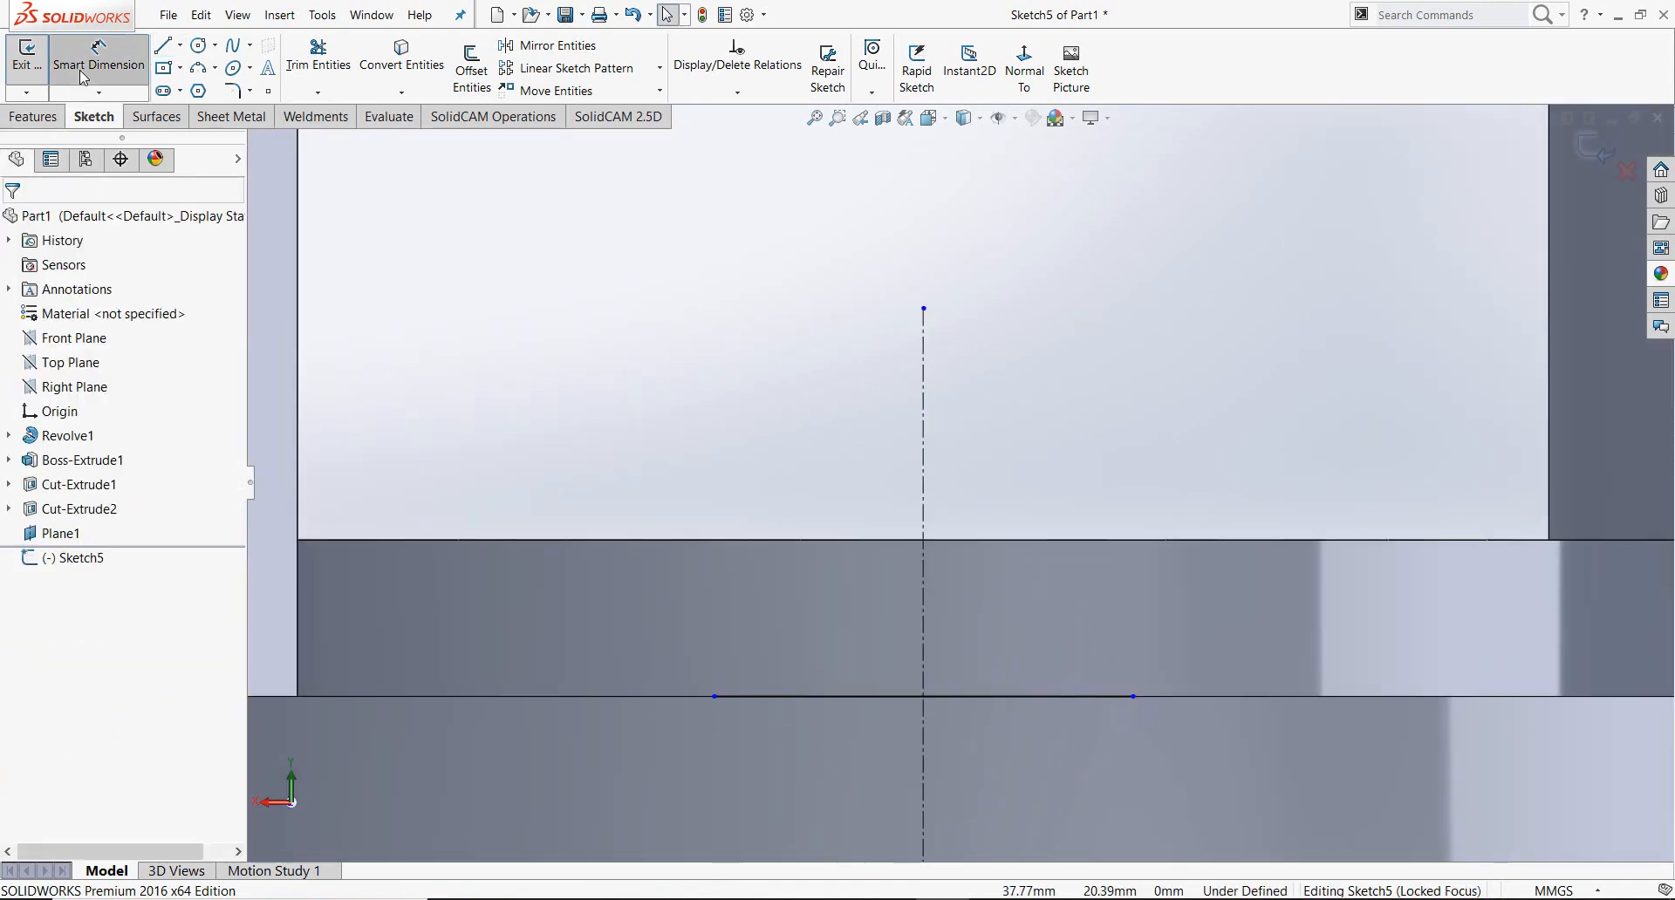
Step: Dimension the line on the flange edge at 50.2 mm
left_click(858, 703)
left_click(851, 775)
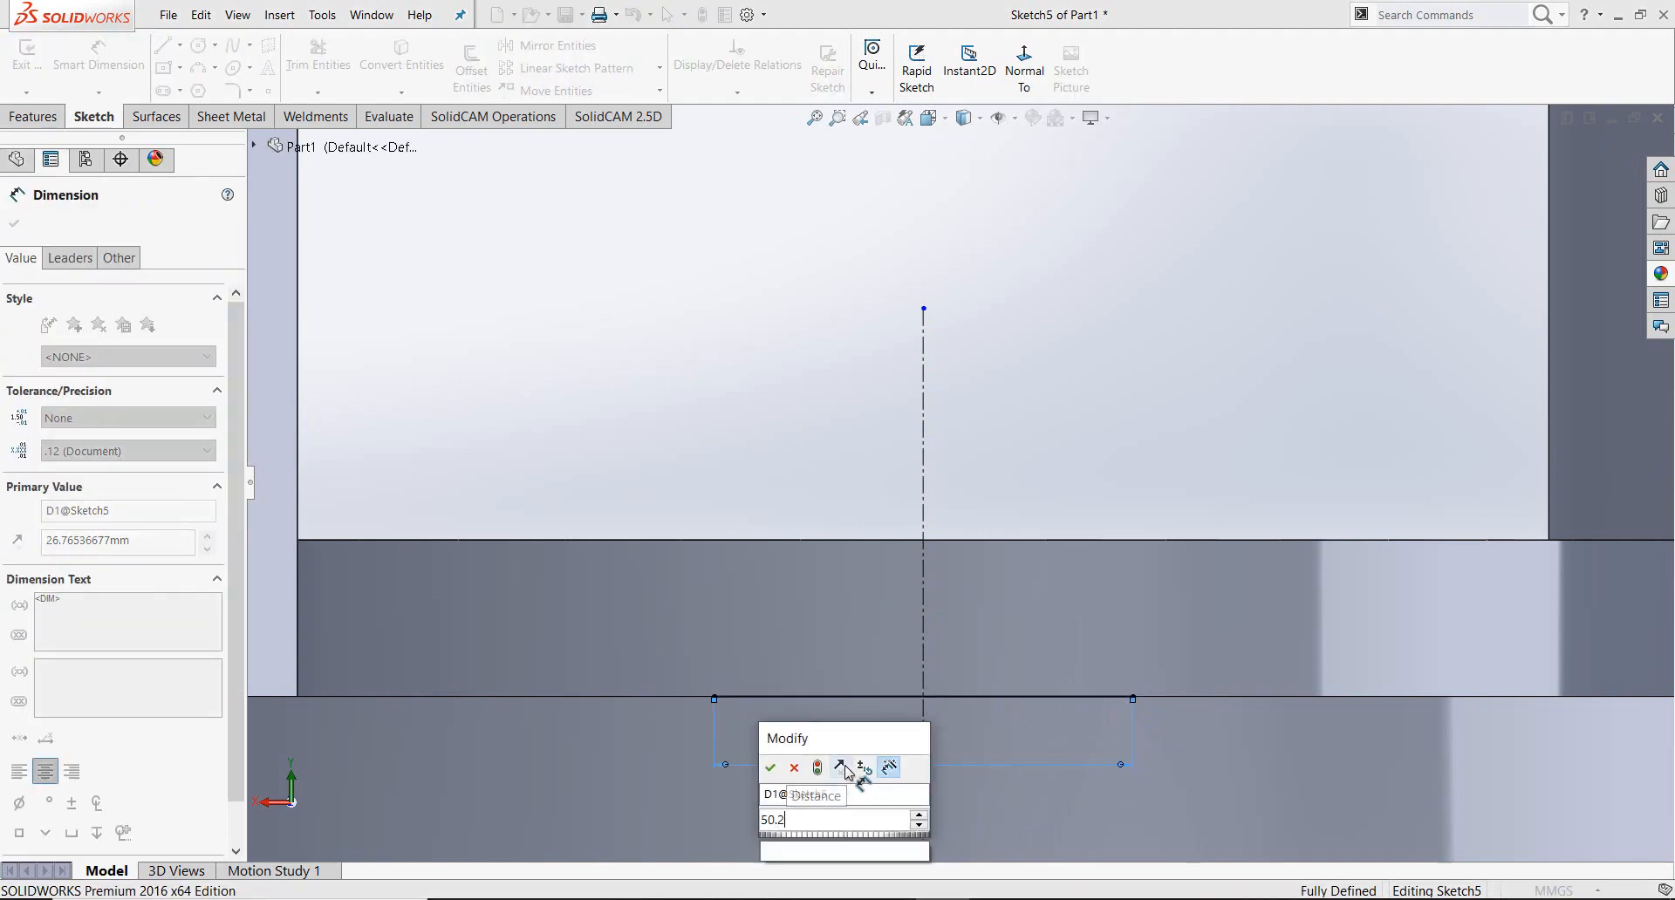
left_click(849, 767)
Step: Draw a second horizontal line along the inner ring's upper edge, crossing the centerline
left_click(162, 44)
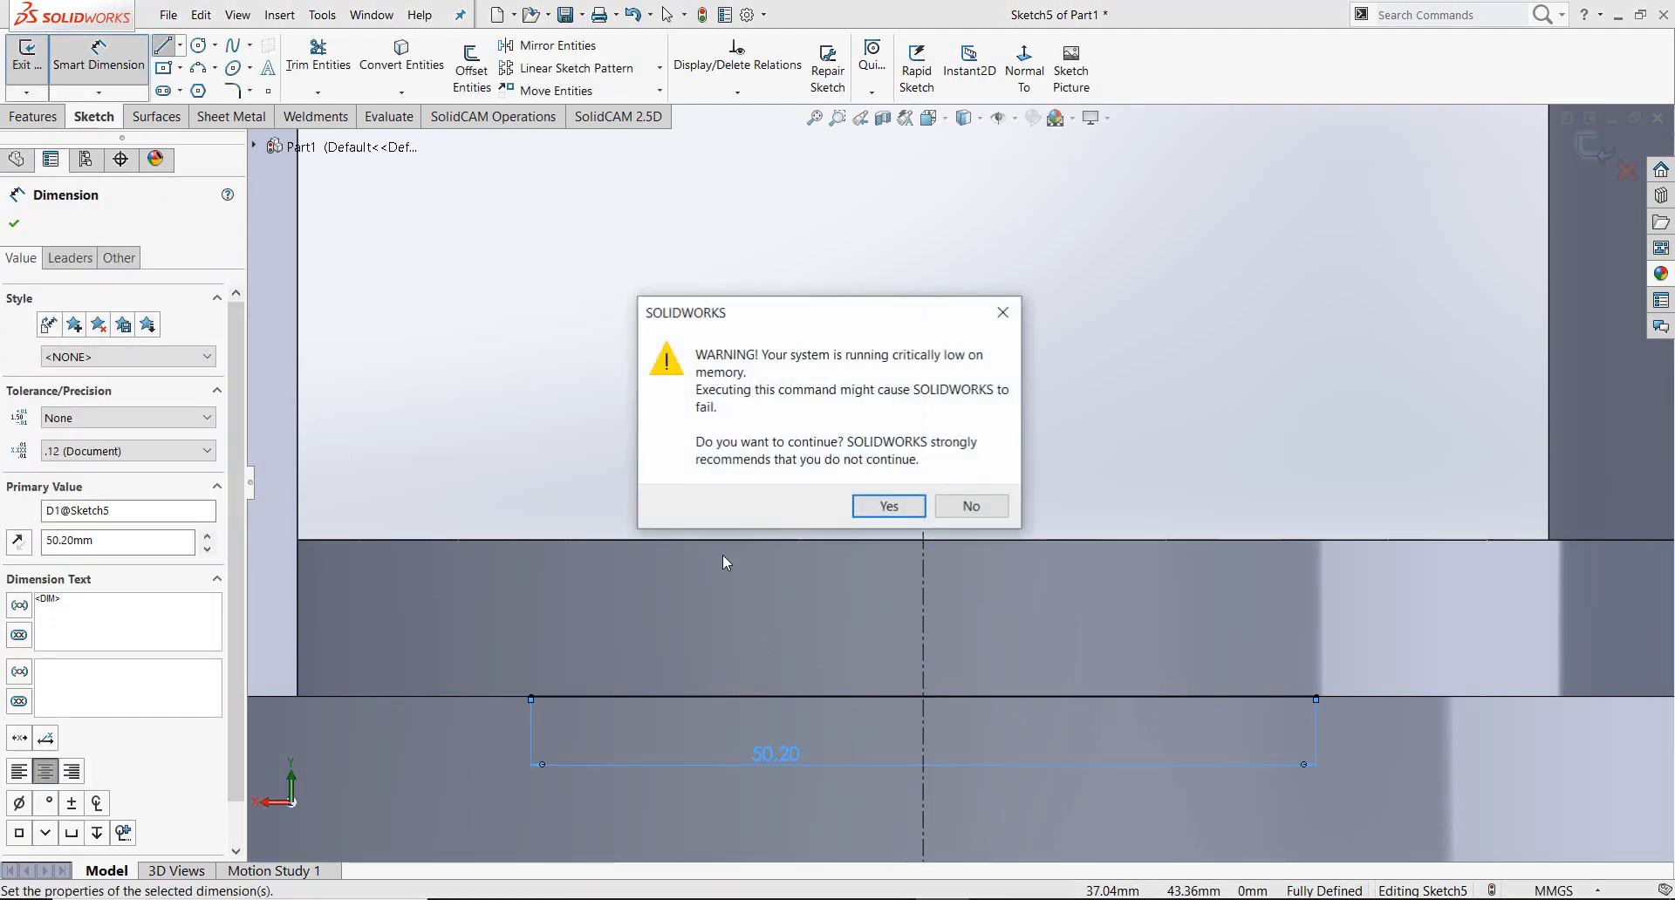
left_click(886, 504)
left_click(923, 540)
left_click(1160, 541)
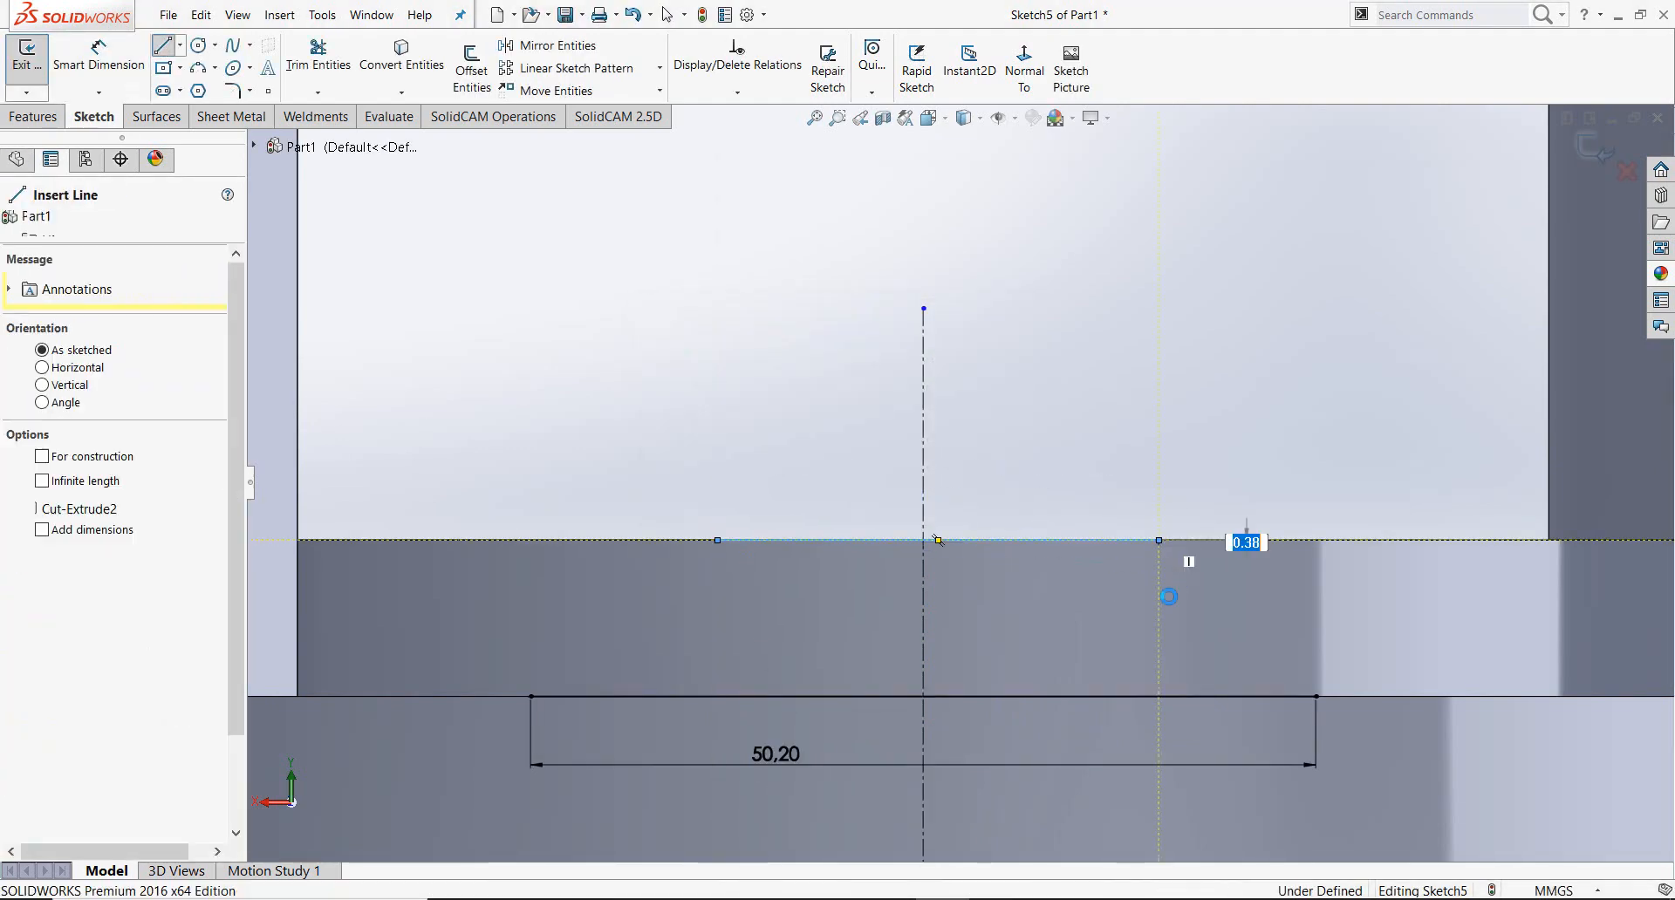
key("Escape")
left_click(122, 73)
key("Escape")
key("Escape")
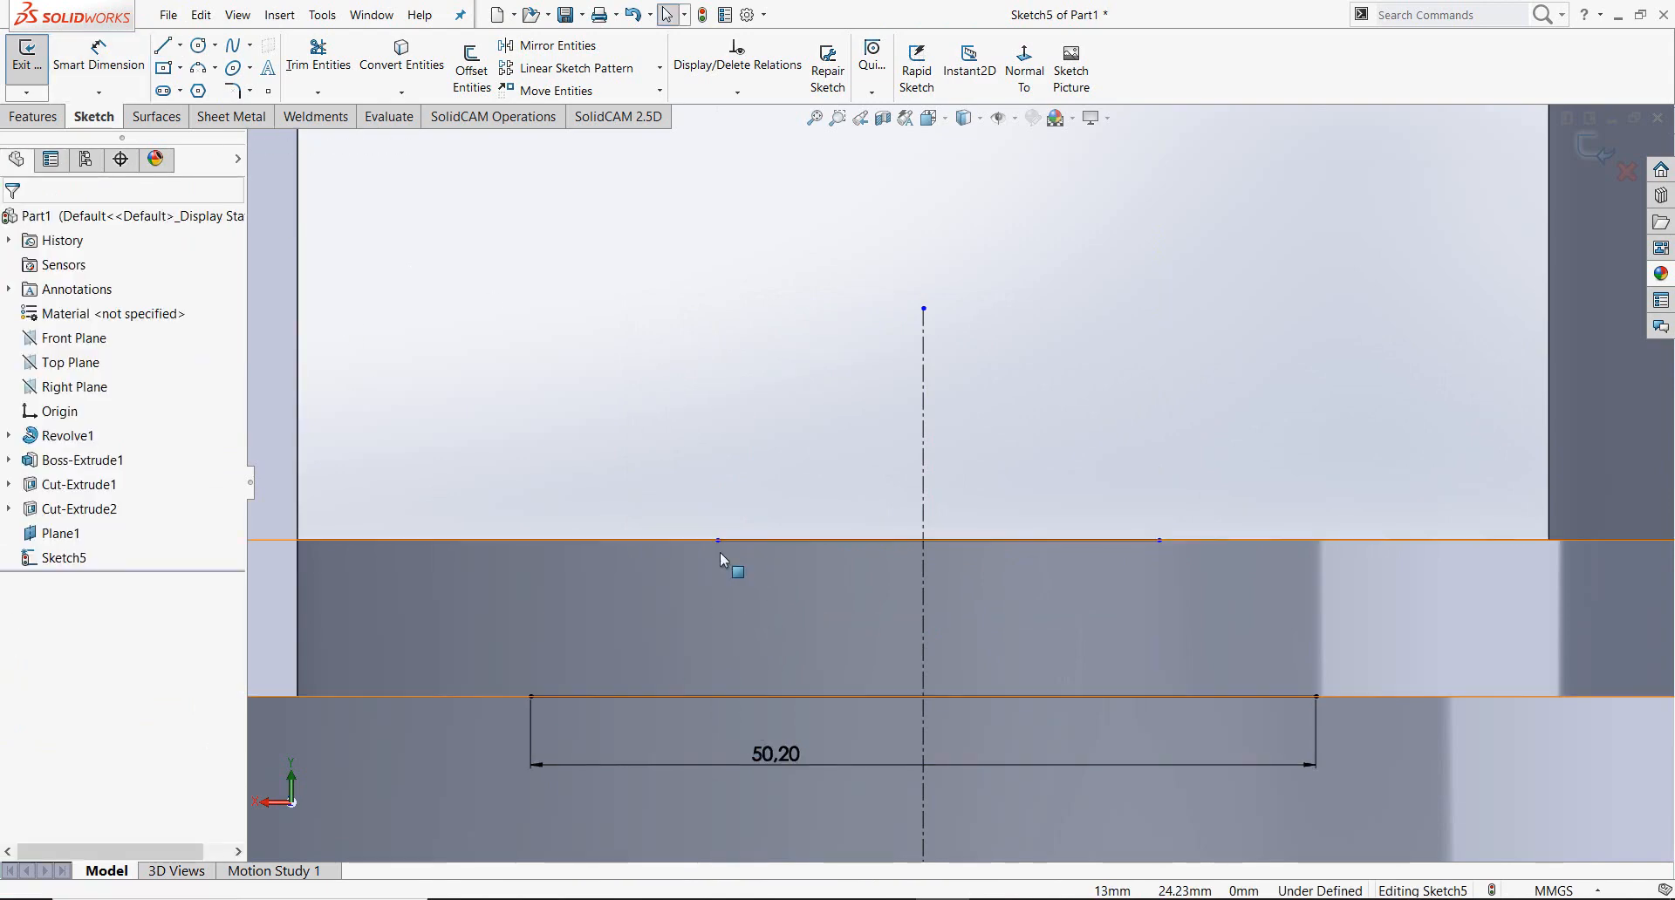
Step: Make the endpoints of the line on the inner ring's upper edge symmetric about the centerline
left_click(718, 540)
left_click(923, 469, "ctrl")
left_click(1158, 541, "ctrl")
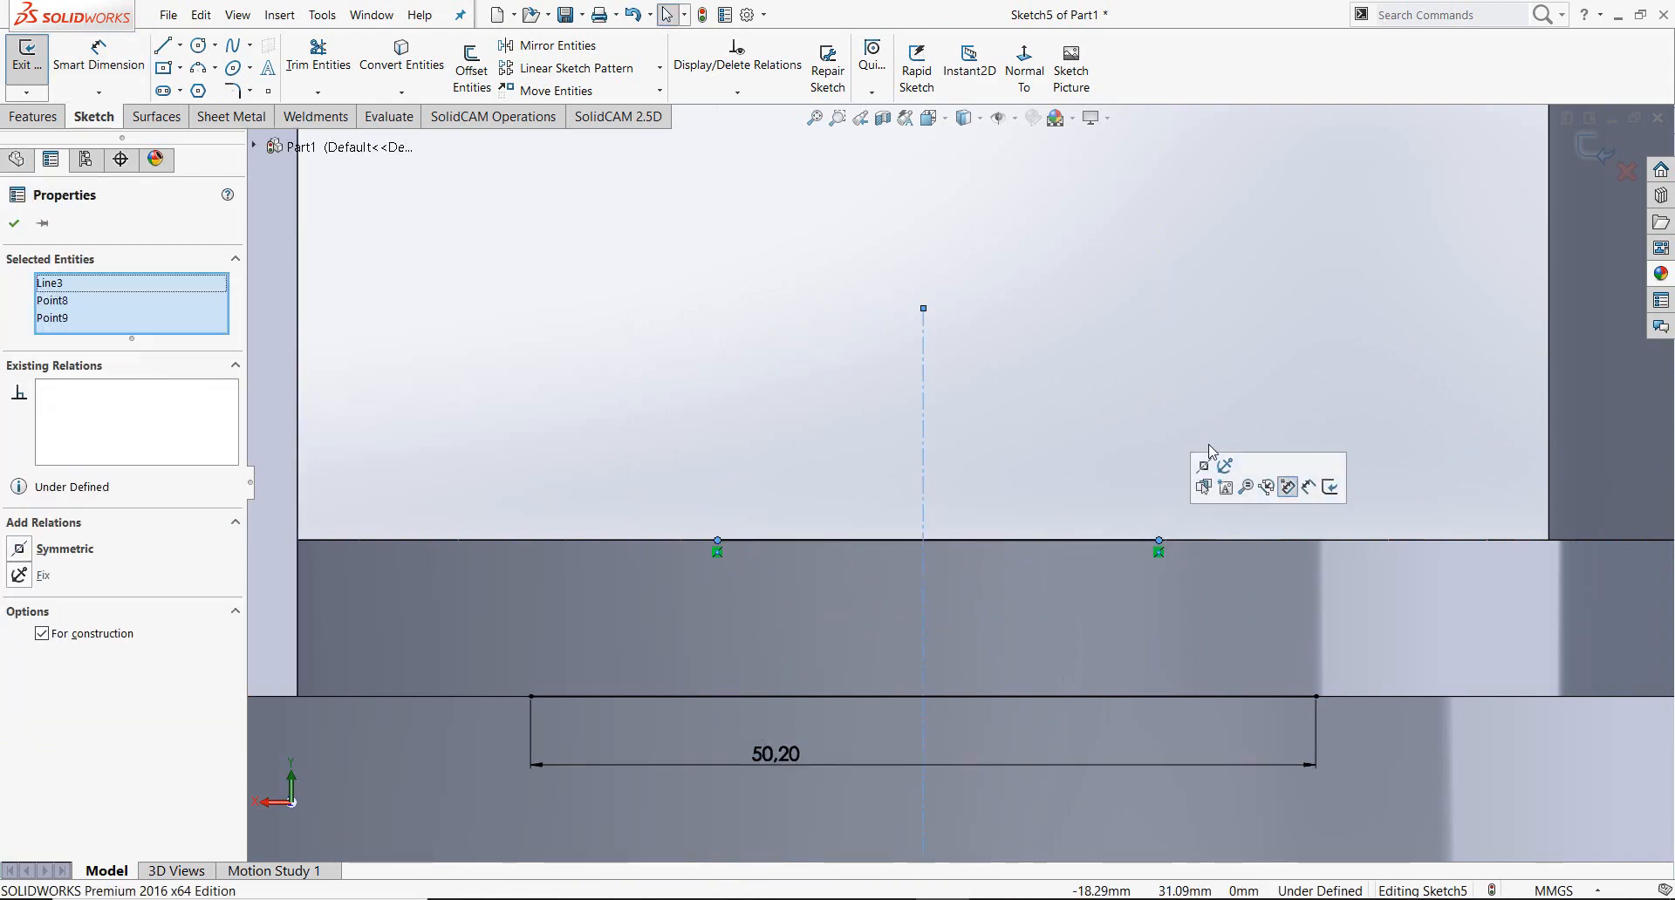
key("Escape")
Step: Dimension the line on the inner ring's upper edge at 48.7 mm
left_click(99, 55)
left_click(767, 539)
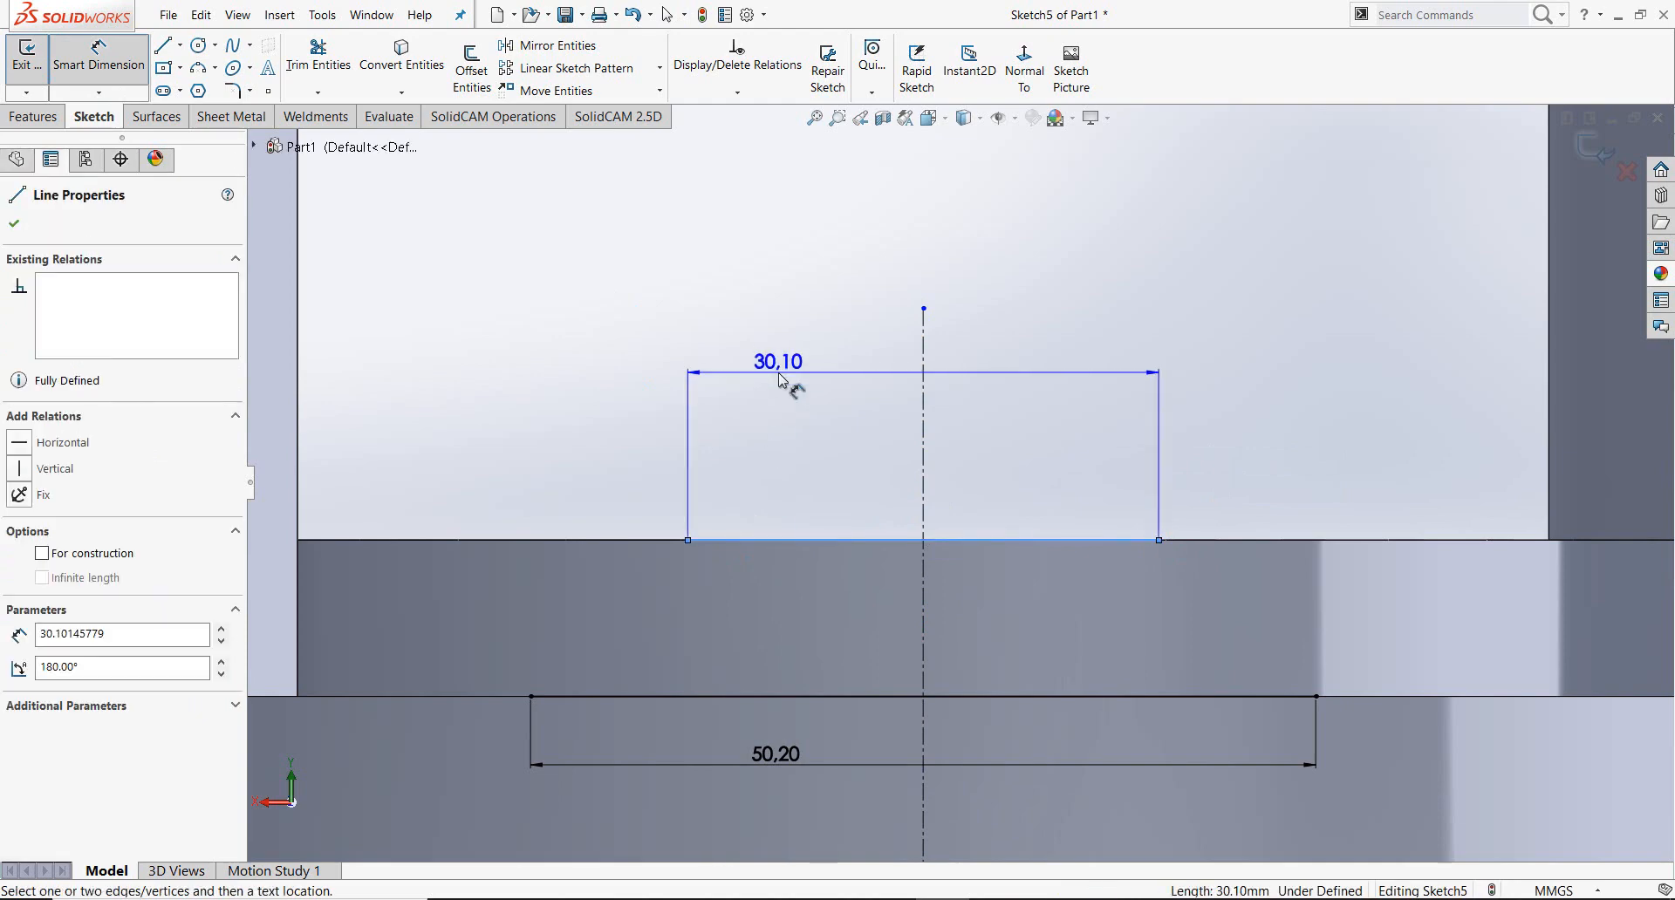
left_click(779, 370)
type("48.")
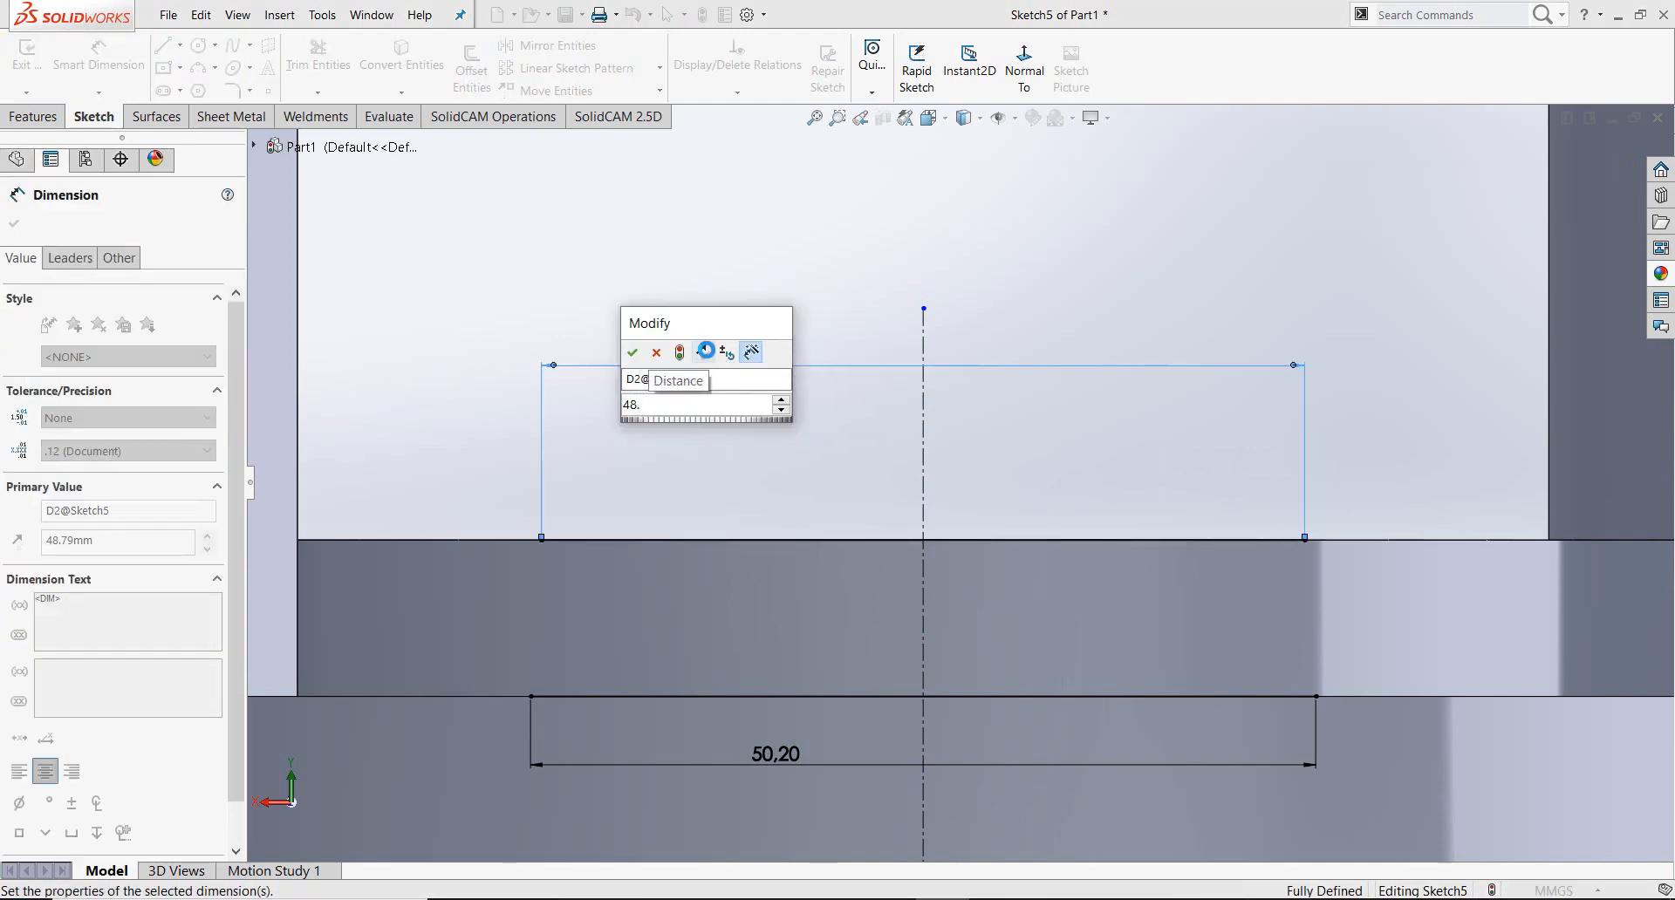
type("7")
key("Return")
key("f")
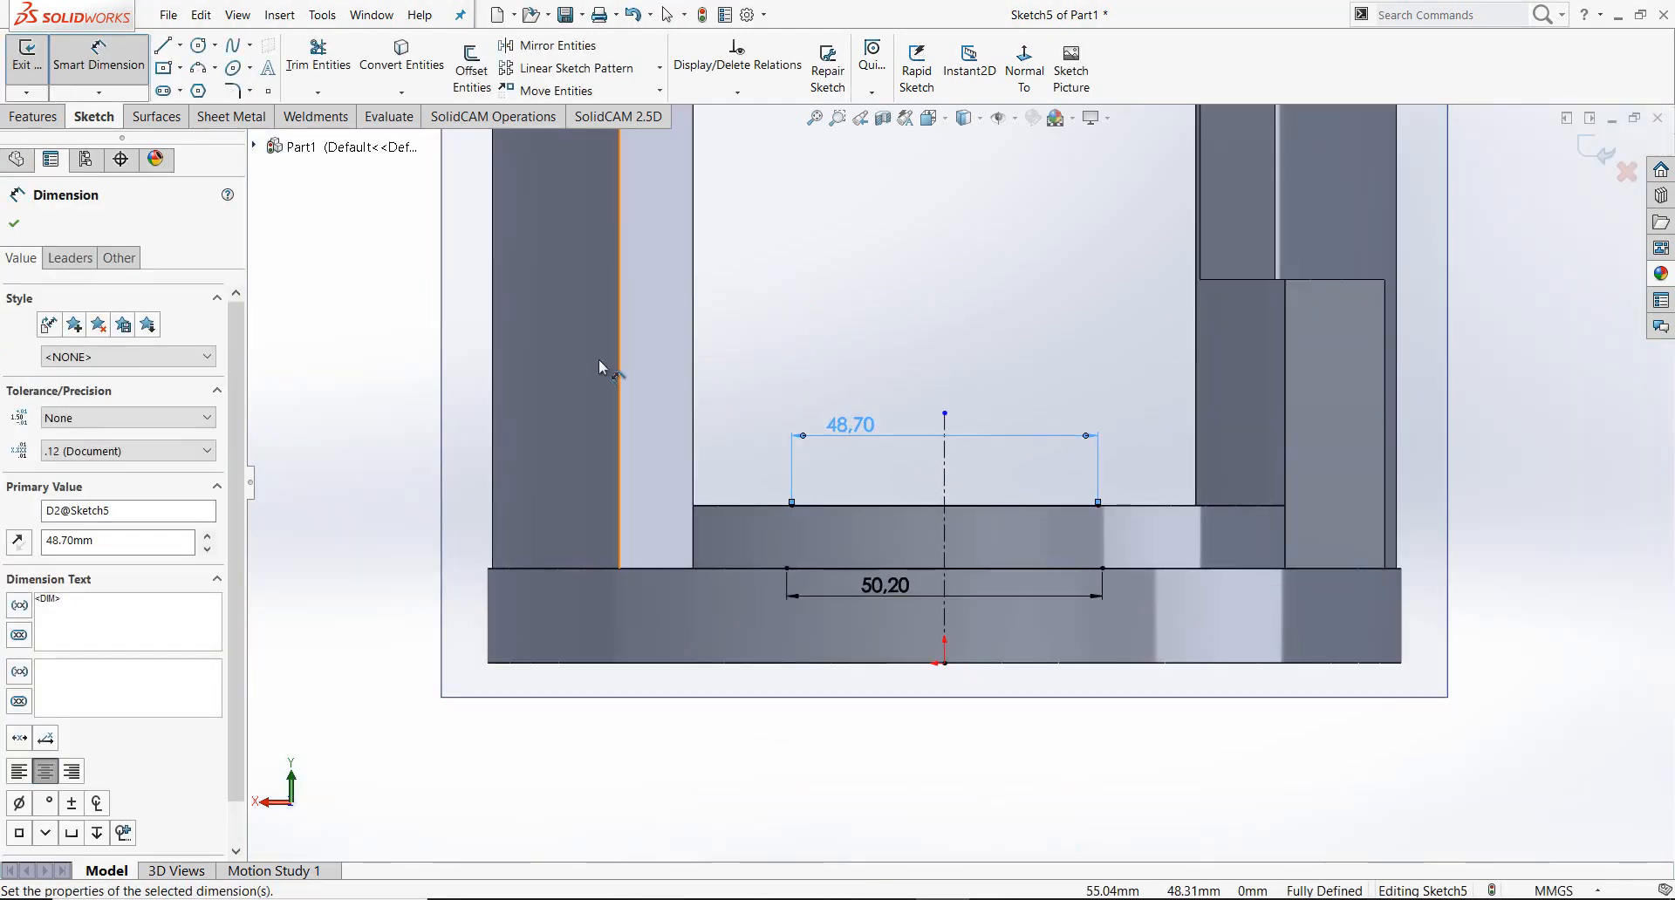
Step: Connect the left ends of the two horizontal lines with a slanted line and mirror it about the centerline
left_click(163, 45)
scroll(1012, 544, "down", 3)
left_click(700, 477)
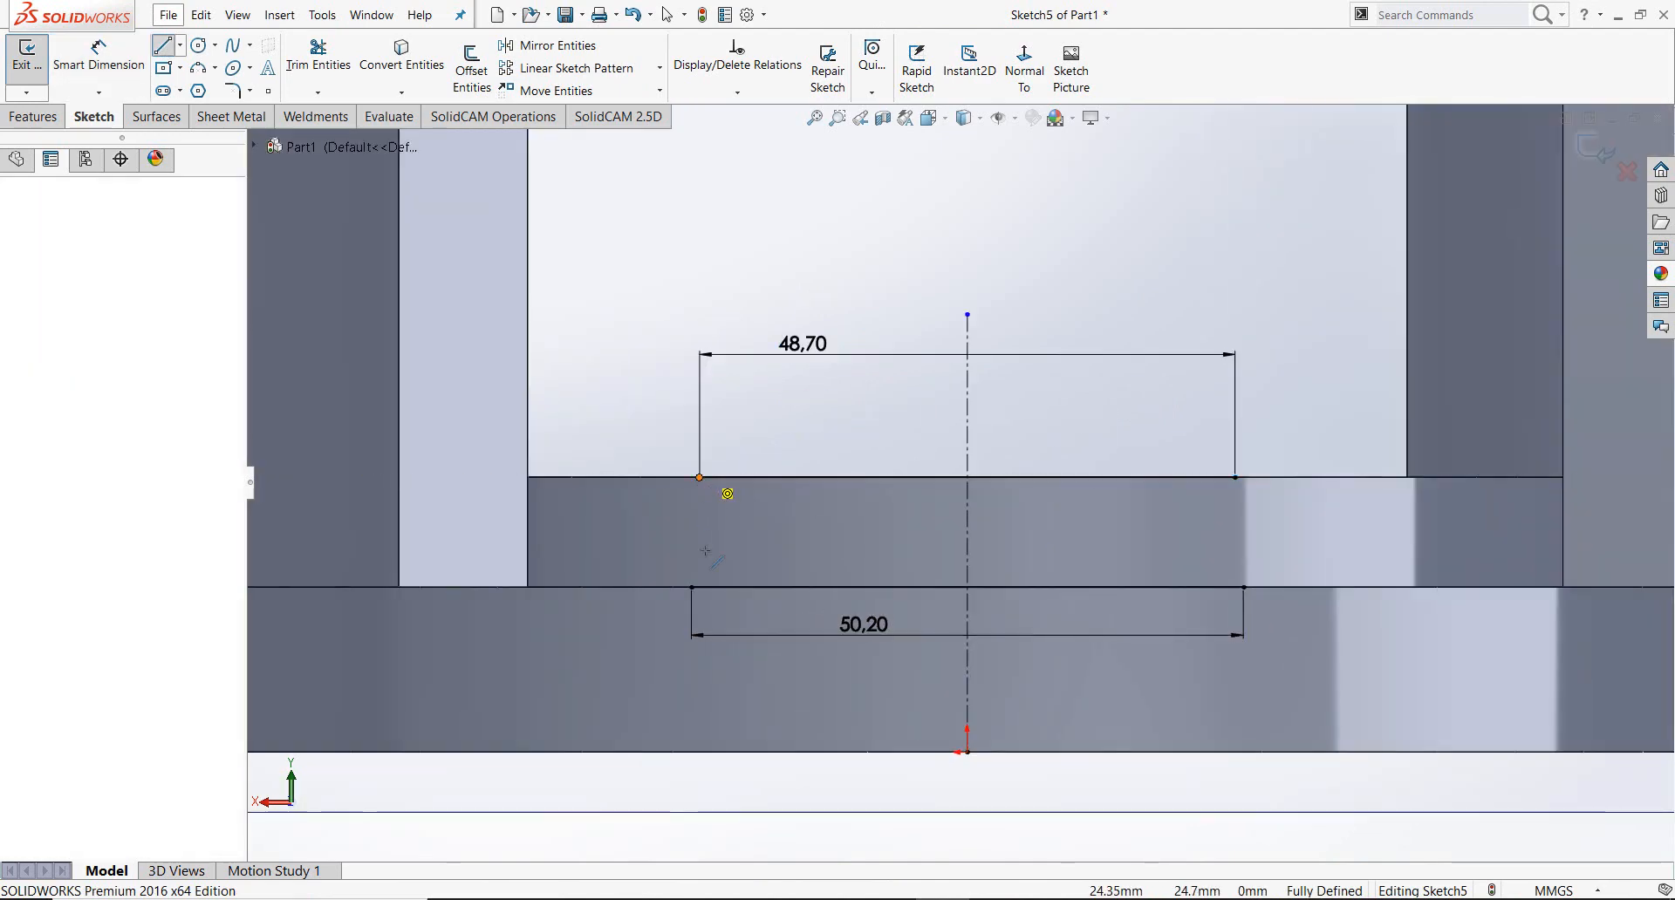
left_click(692, 587)
left_click(557, 46)
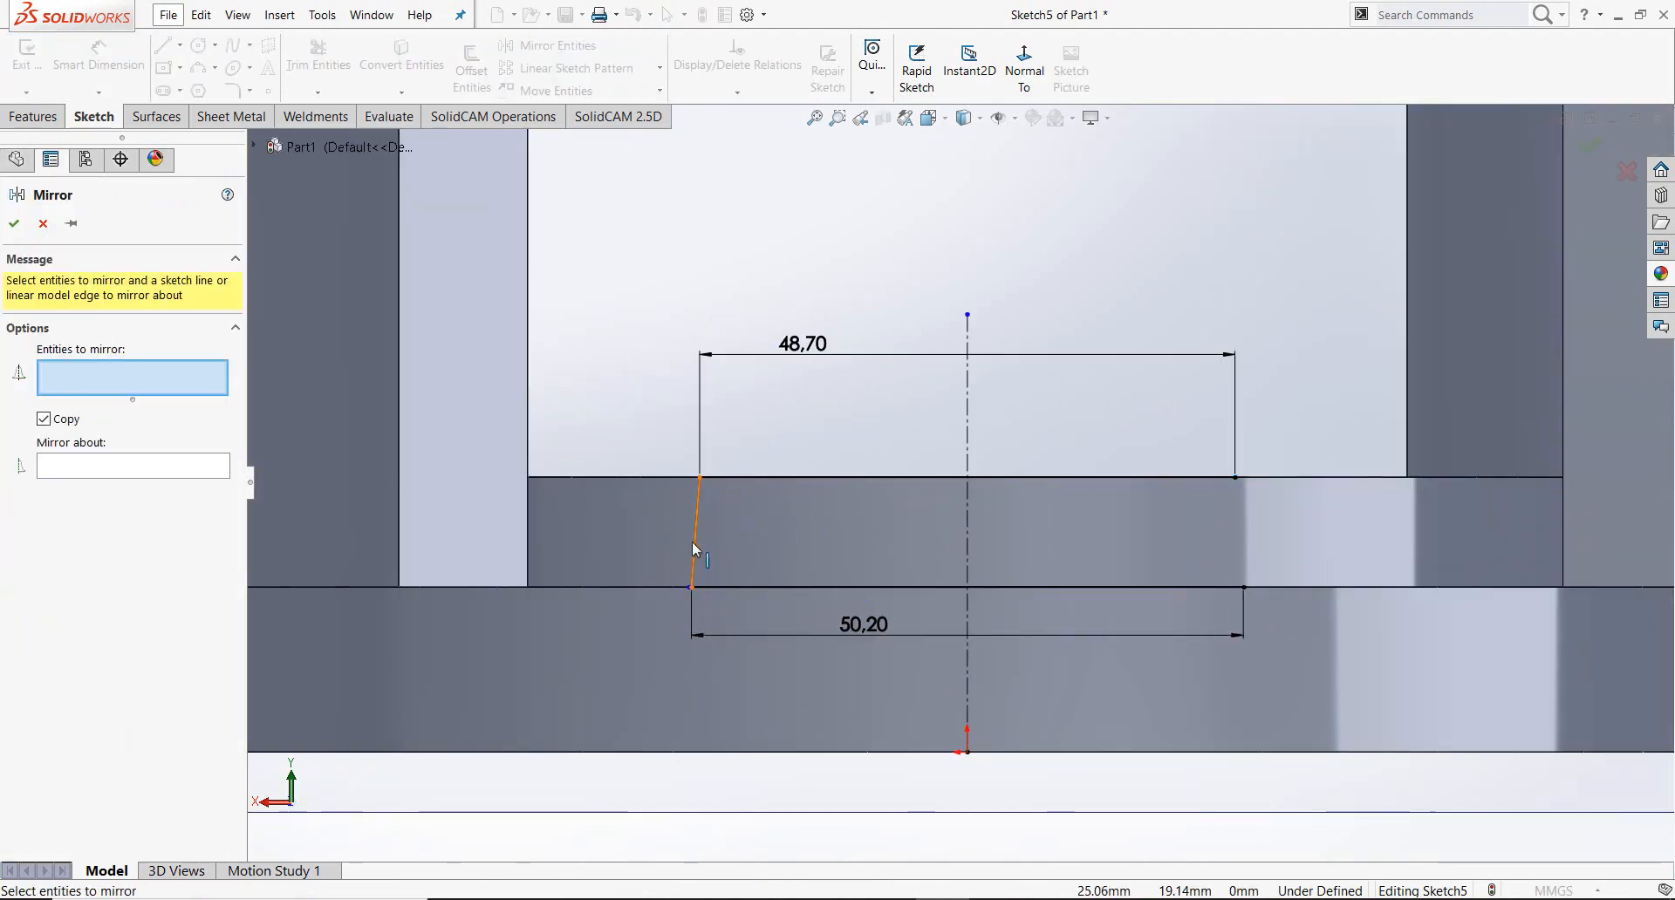
left_click(695, 548)
left_click(225, 468)
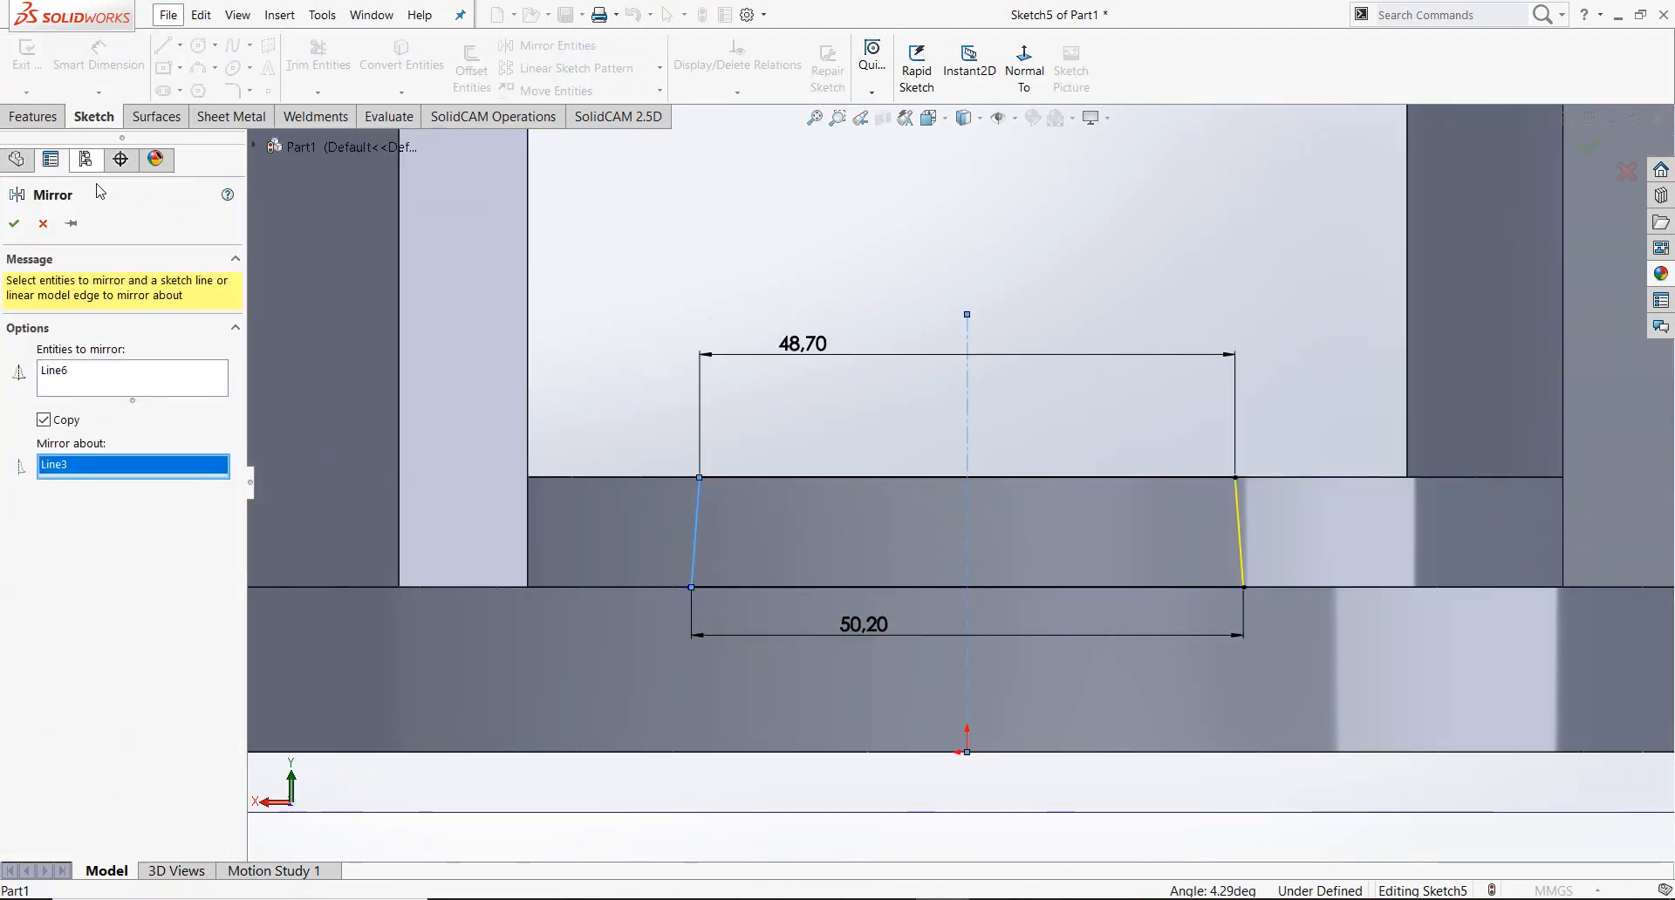
key("Return")
Step: Extrude both regions of the trapezoidal sketch as a boss up to the inner ring's outer cylindrical face
left_click(30, 117)
left_click(36, 70)
middle_click_drag(946, 512, 1208, 536)
scroll(1208, 536, "up", 2)
left_click(670, 572)
left_click(613, 565)
left_click(131, 344)
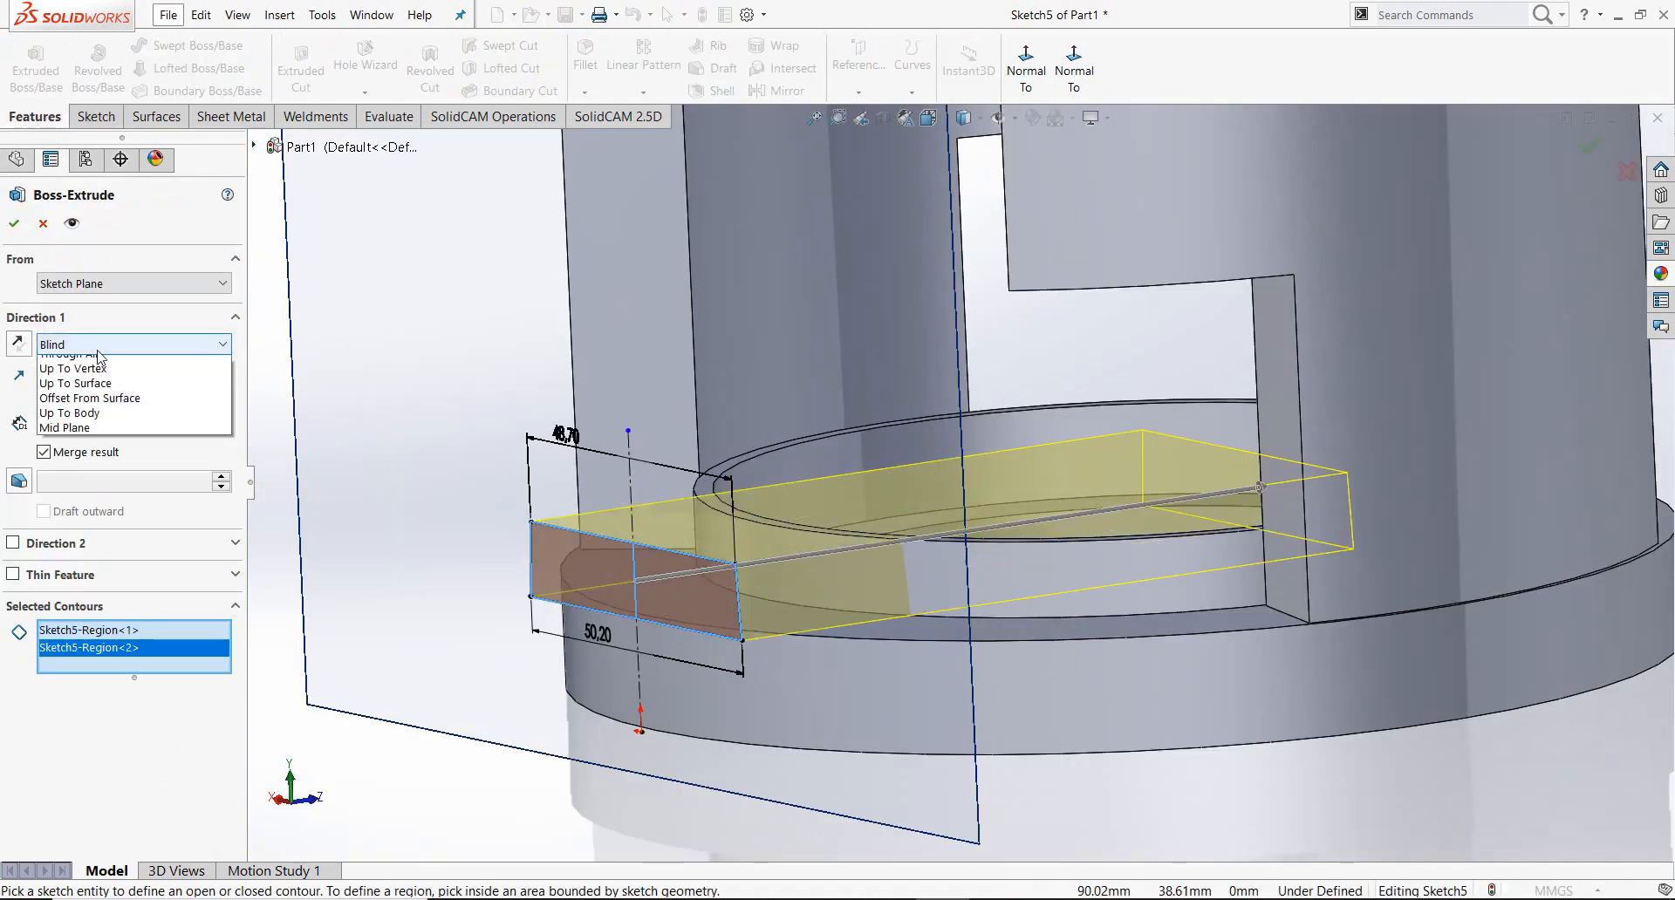
left_click(87, 378)
left_click(806, 569)
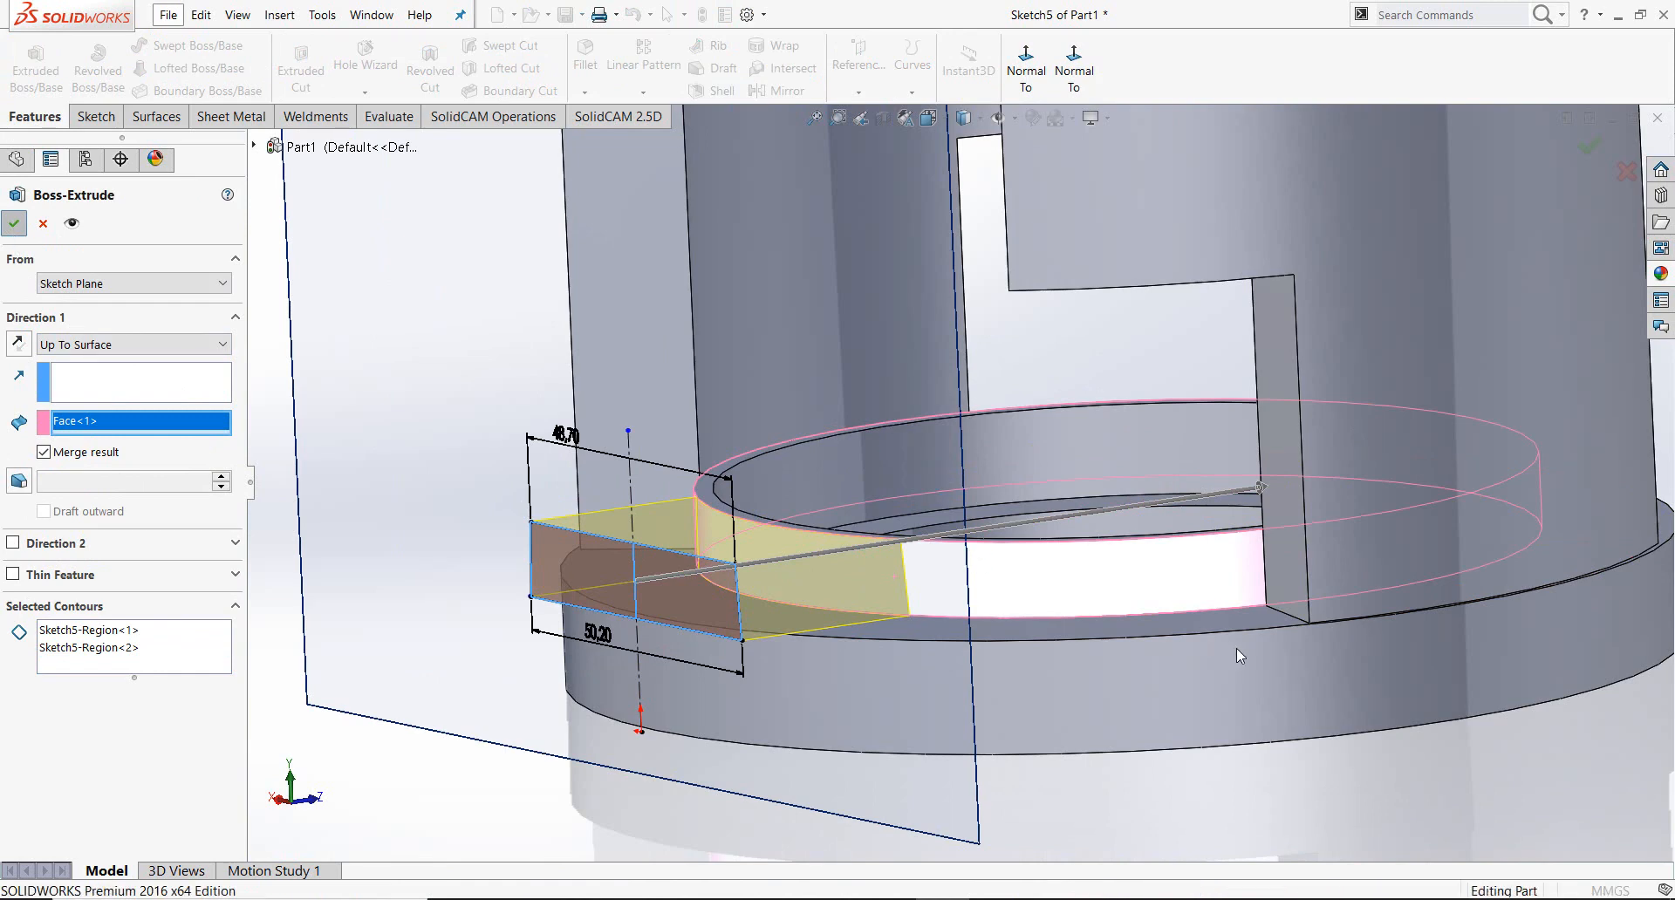
key("Return")
Step: Mirror the extruded trapezoidal boss about the Front Plane to the opposite side of the ring
scroll(619, 697, "up", 4)
middle_click_drag(616, 695, 898, 732)
scroll(1003, 524, "up", 4)
middle_click_drag(1043, 449, 1063, 503)
scroll(1016, 472, "down", 2)
left_click(777, 91)
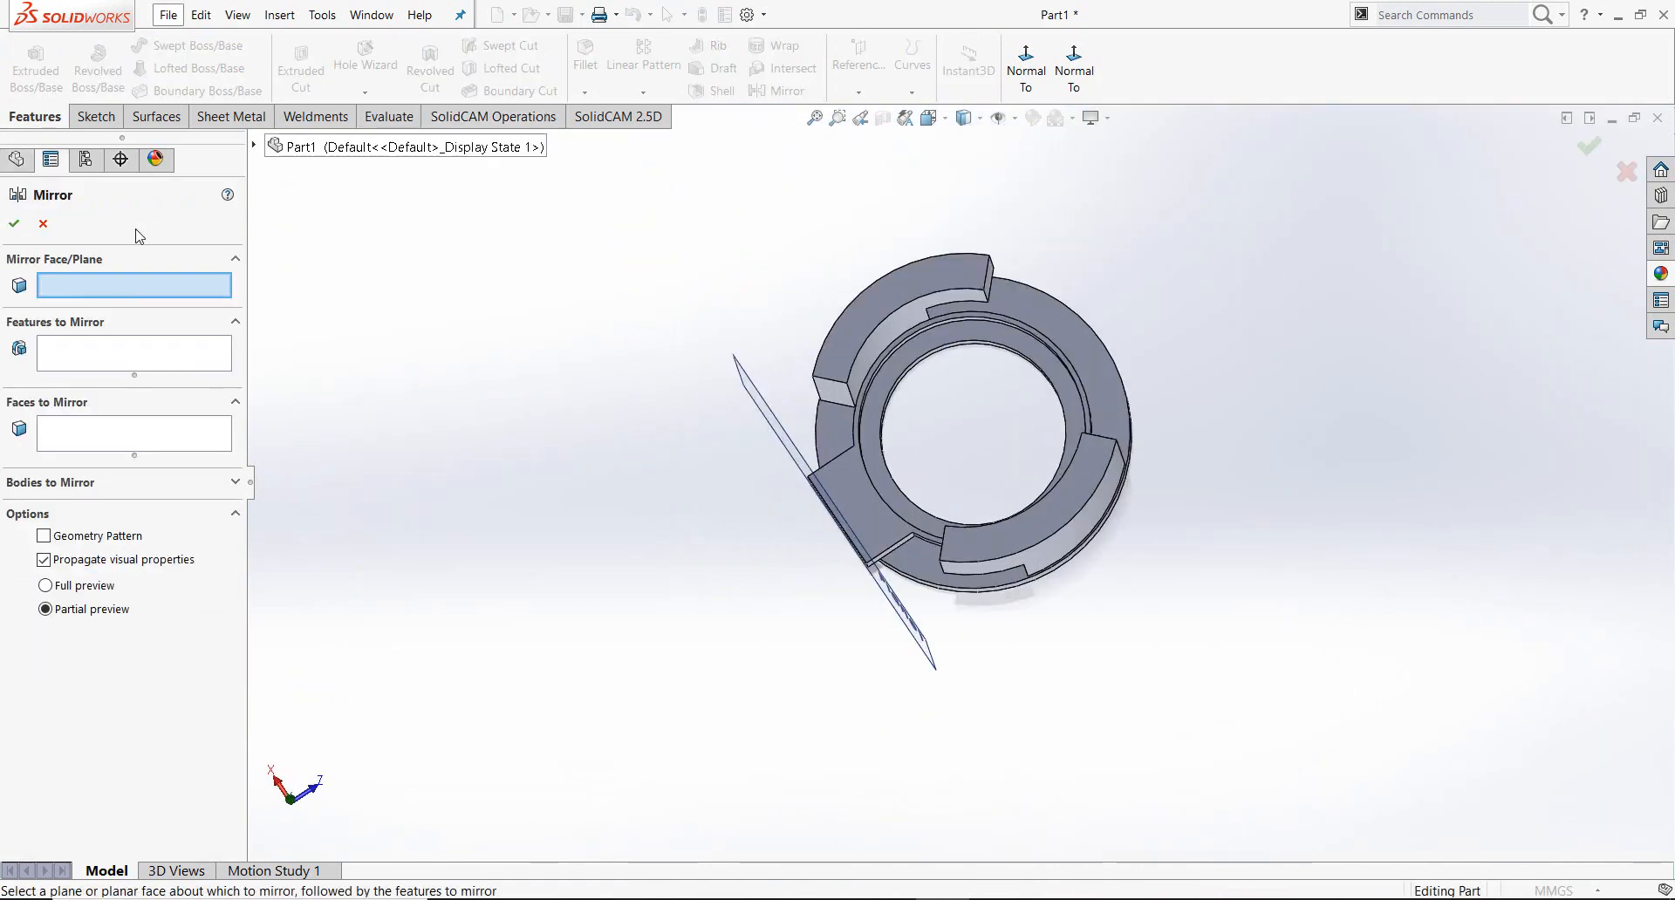
left_click(284, 147)
left_click(338, 269)
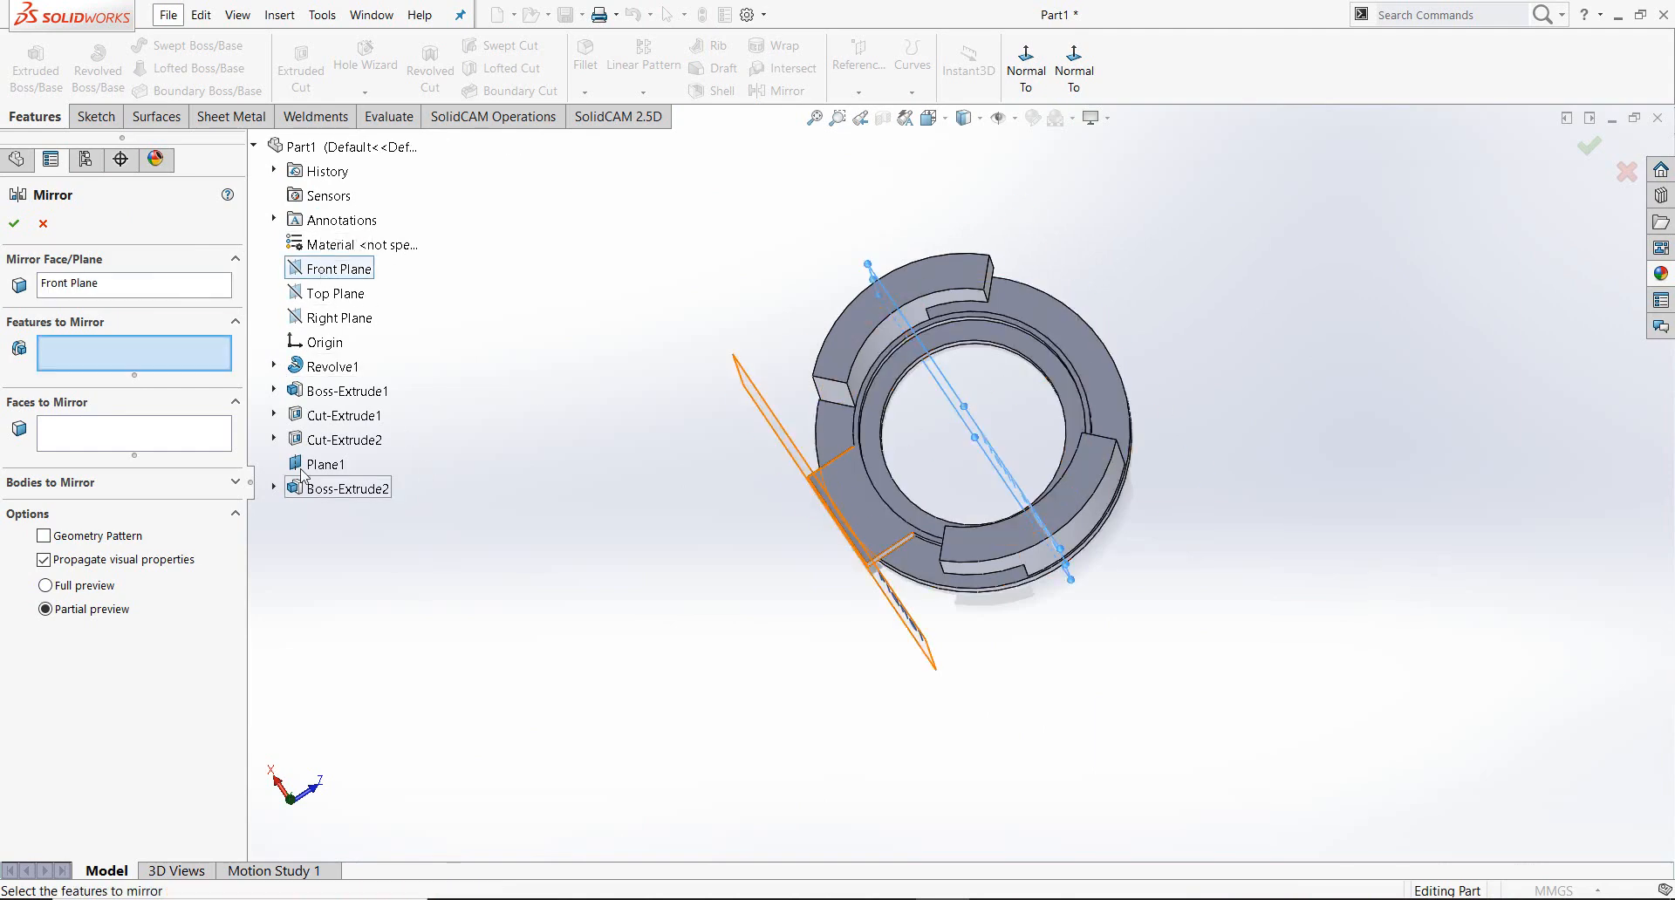
left_click(874, 516)
left_click(858, 515)
middle_click_drag(858, 516, 875, 442)
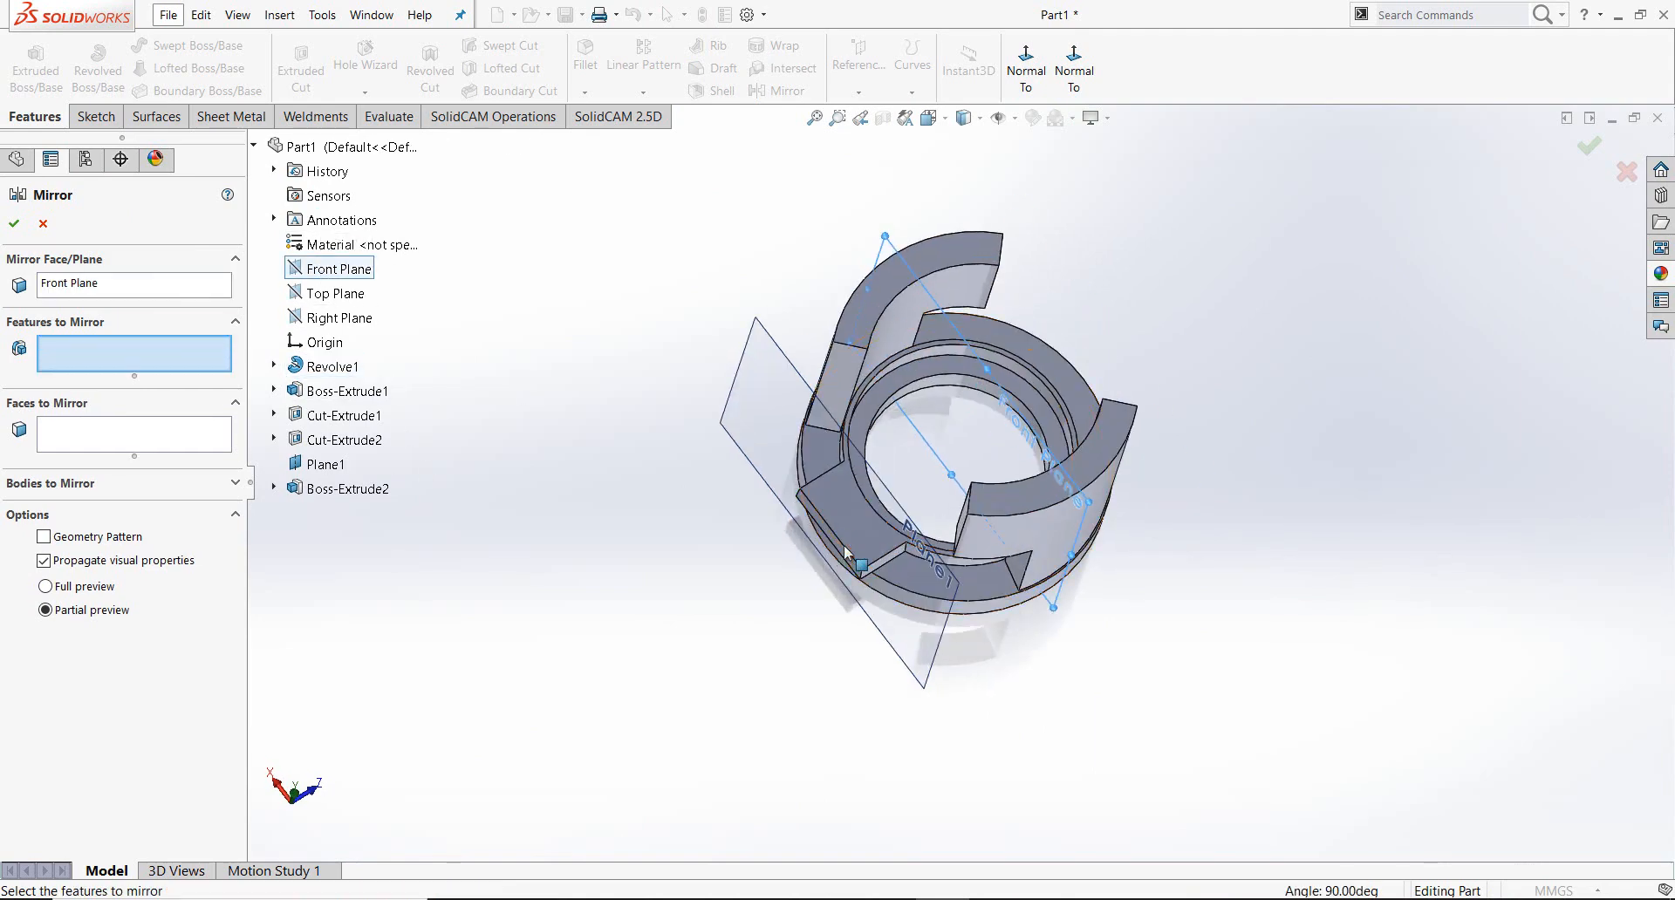
left_click(14, 224)
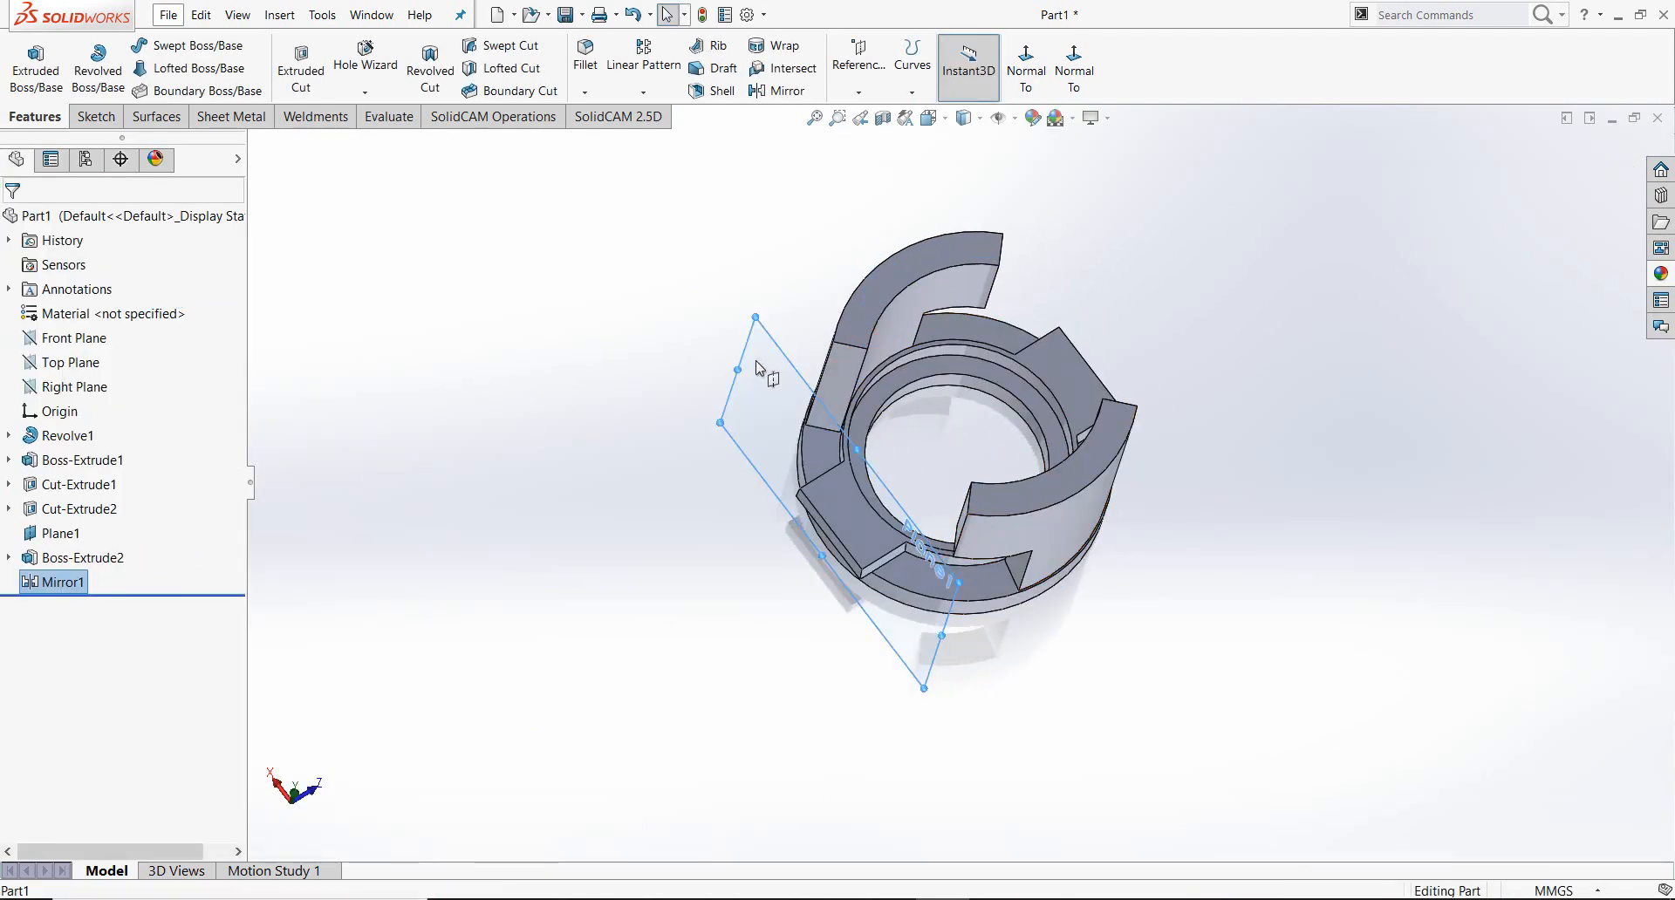
middle_click_drag(758, 367, 1087, 311)
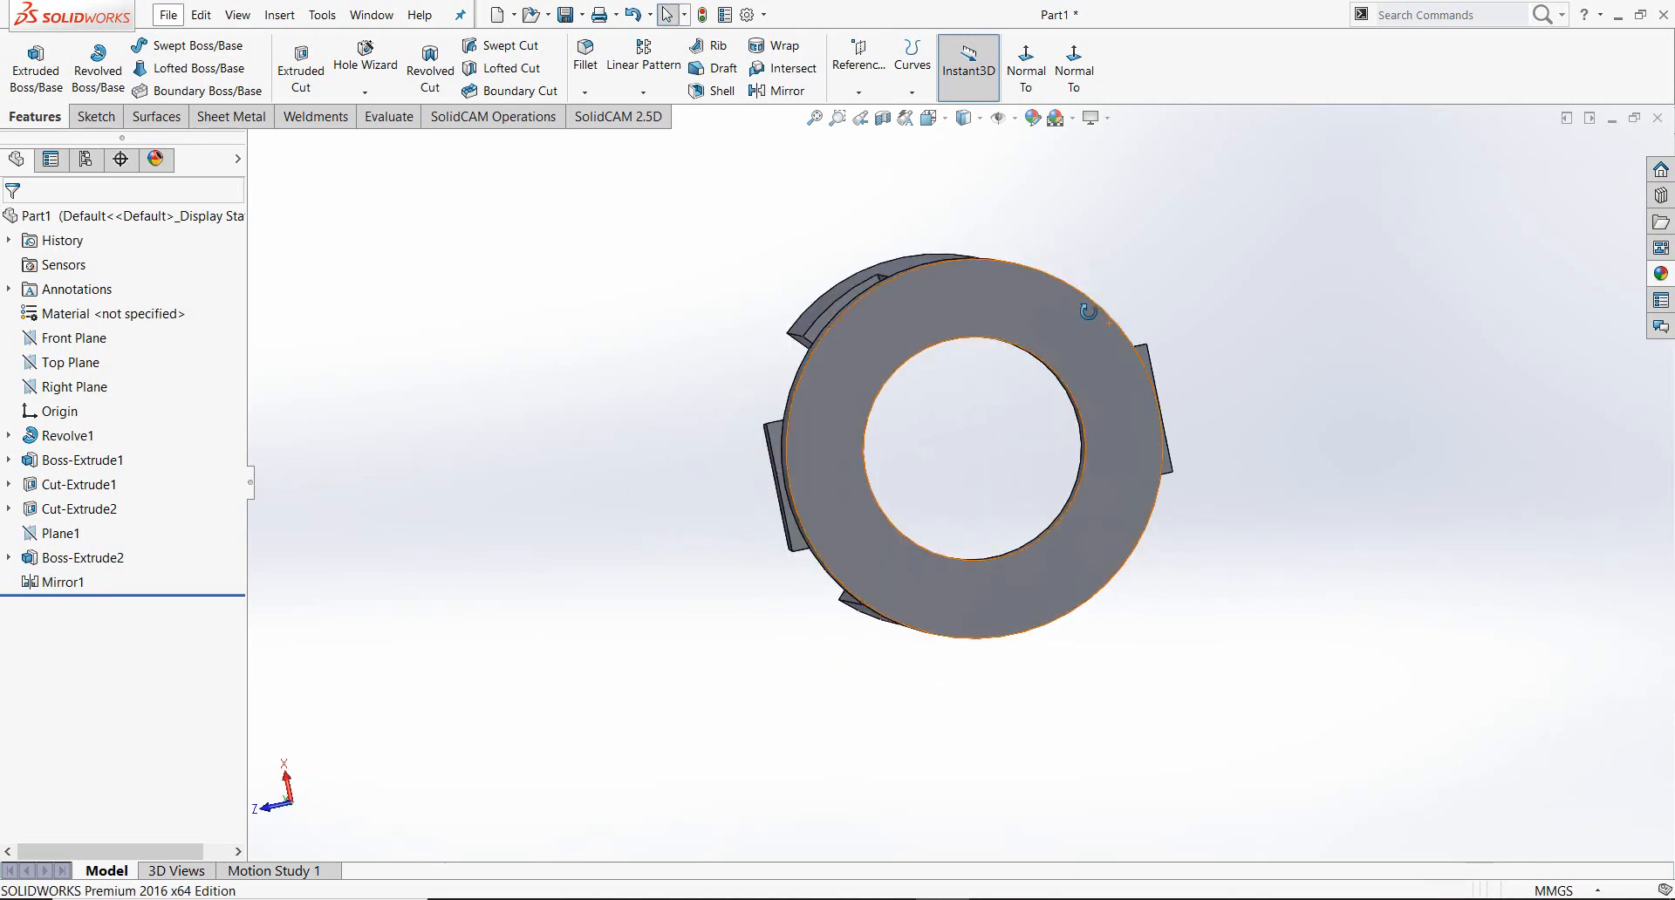
Step: Sketch on the flange's underside, converting its outer edge and adding a circle of 100 mm radius centered on the origin
left_click(1090, 316)
right_click(1082, 378)
left_click(1110, 327)
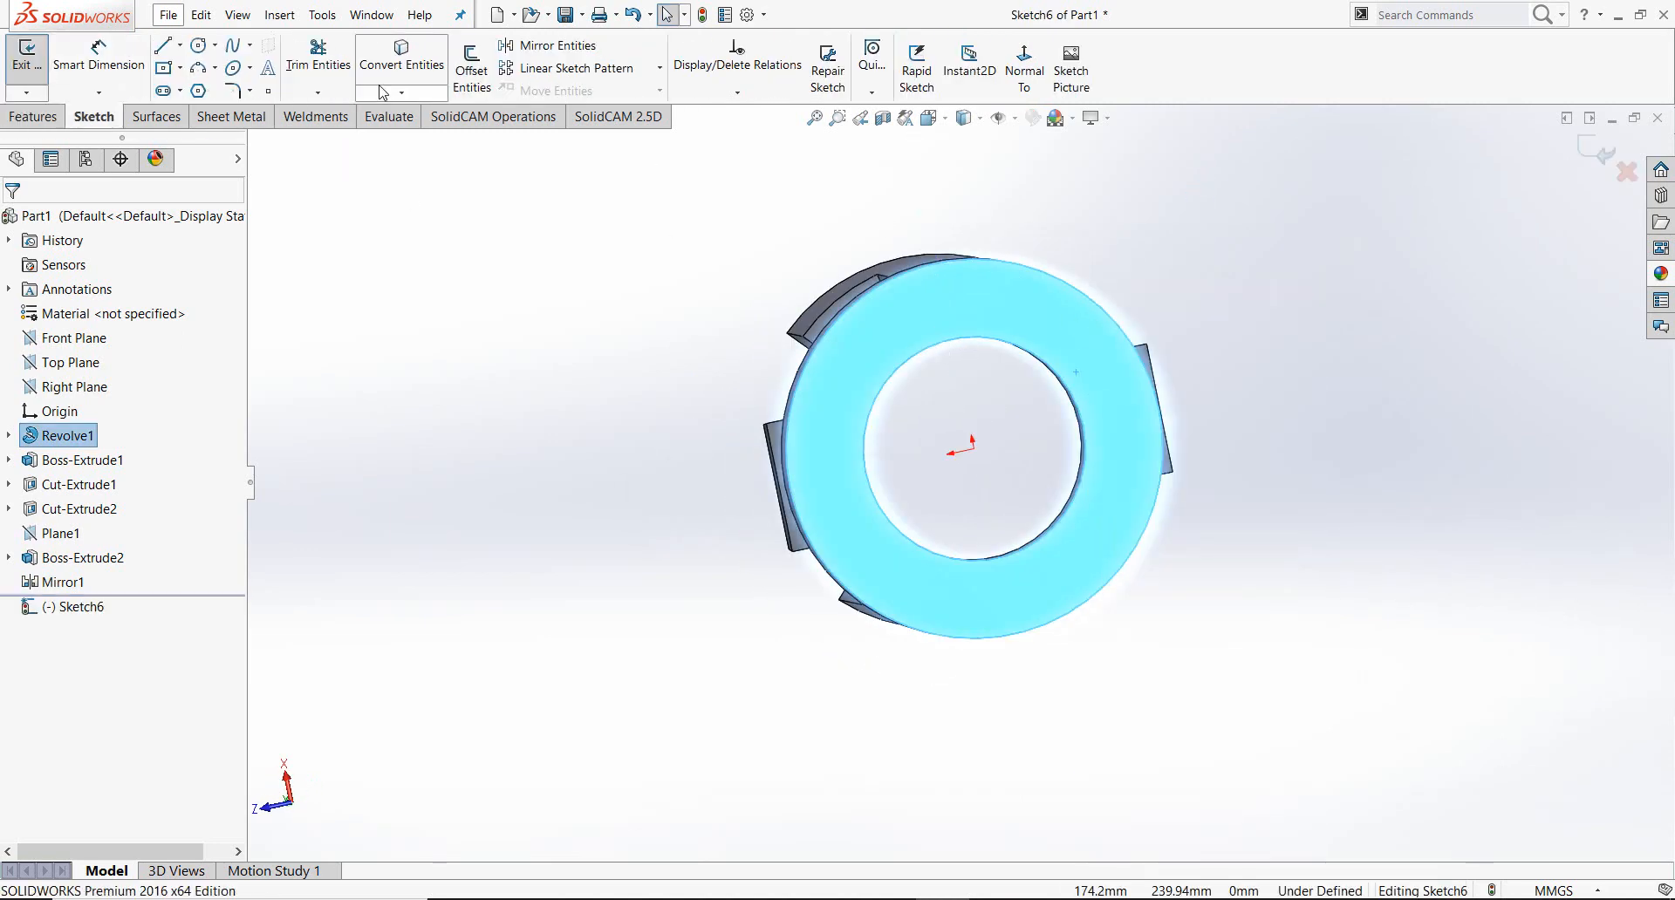
left_click(1018, 63)
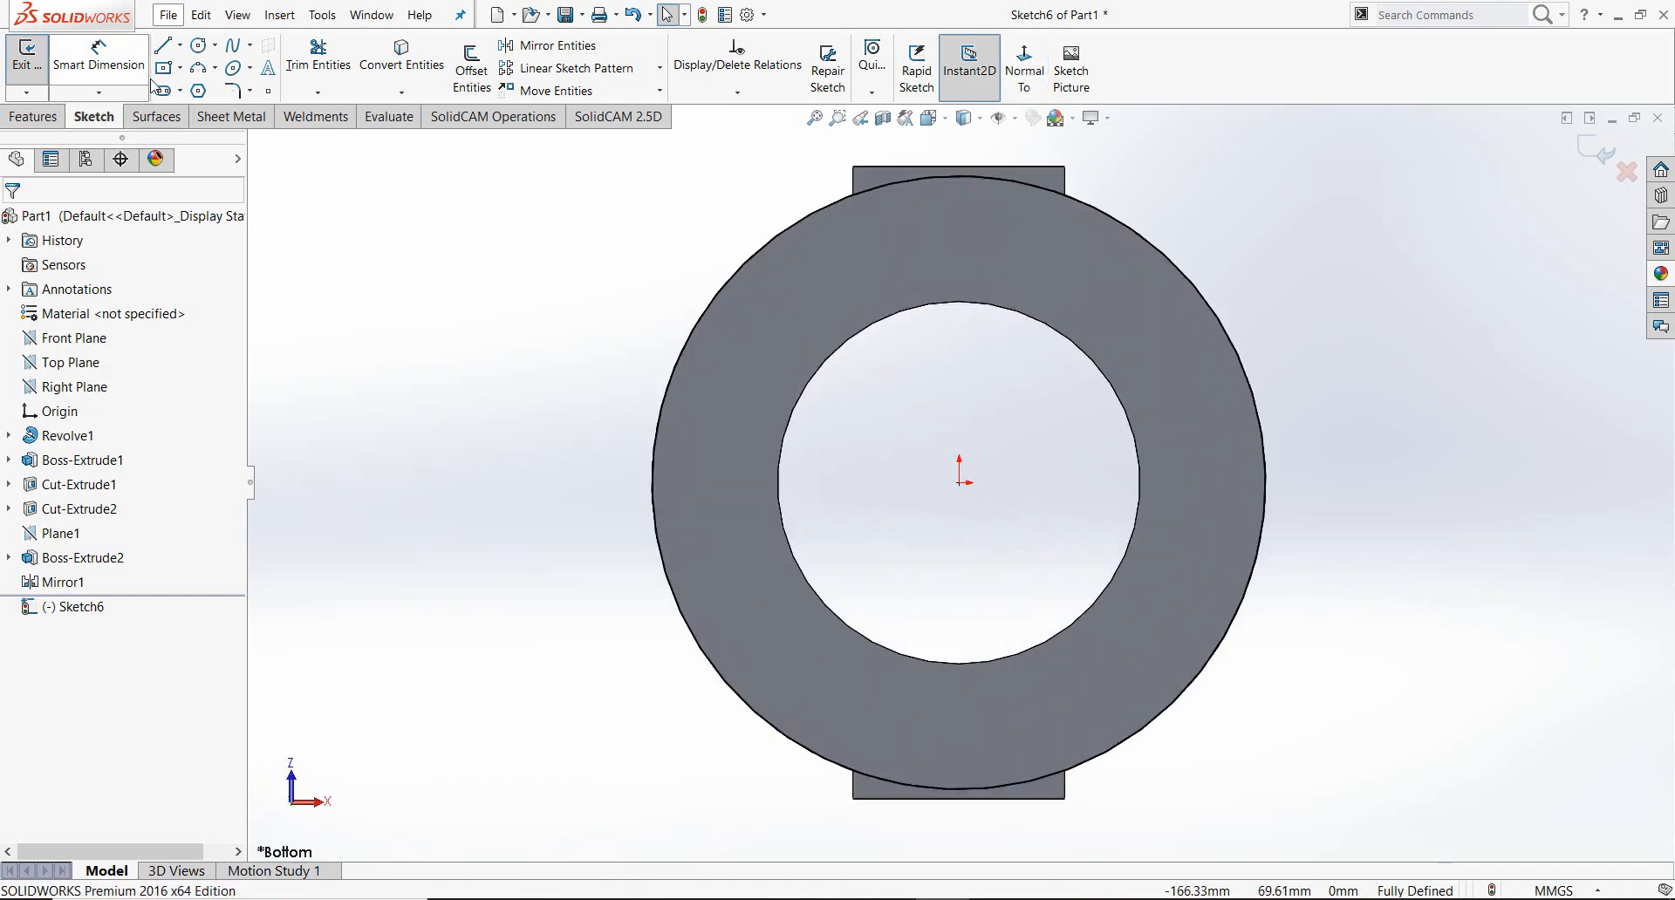
left_click(198, 45)
left_click(959, 483)
left_click(1326, 280)
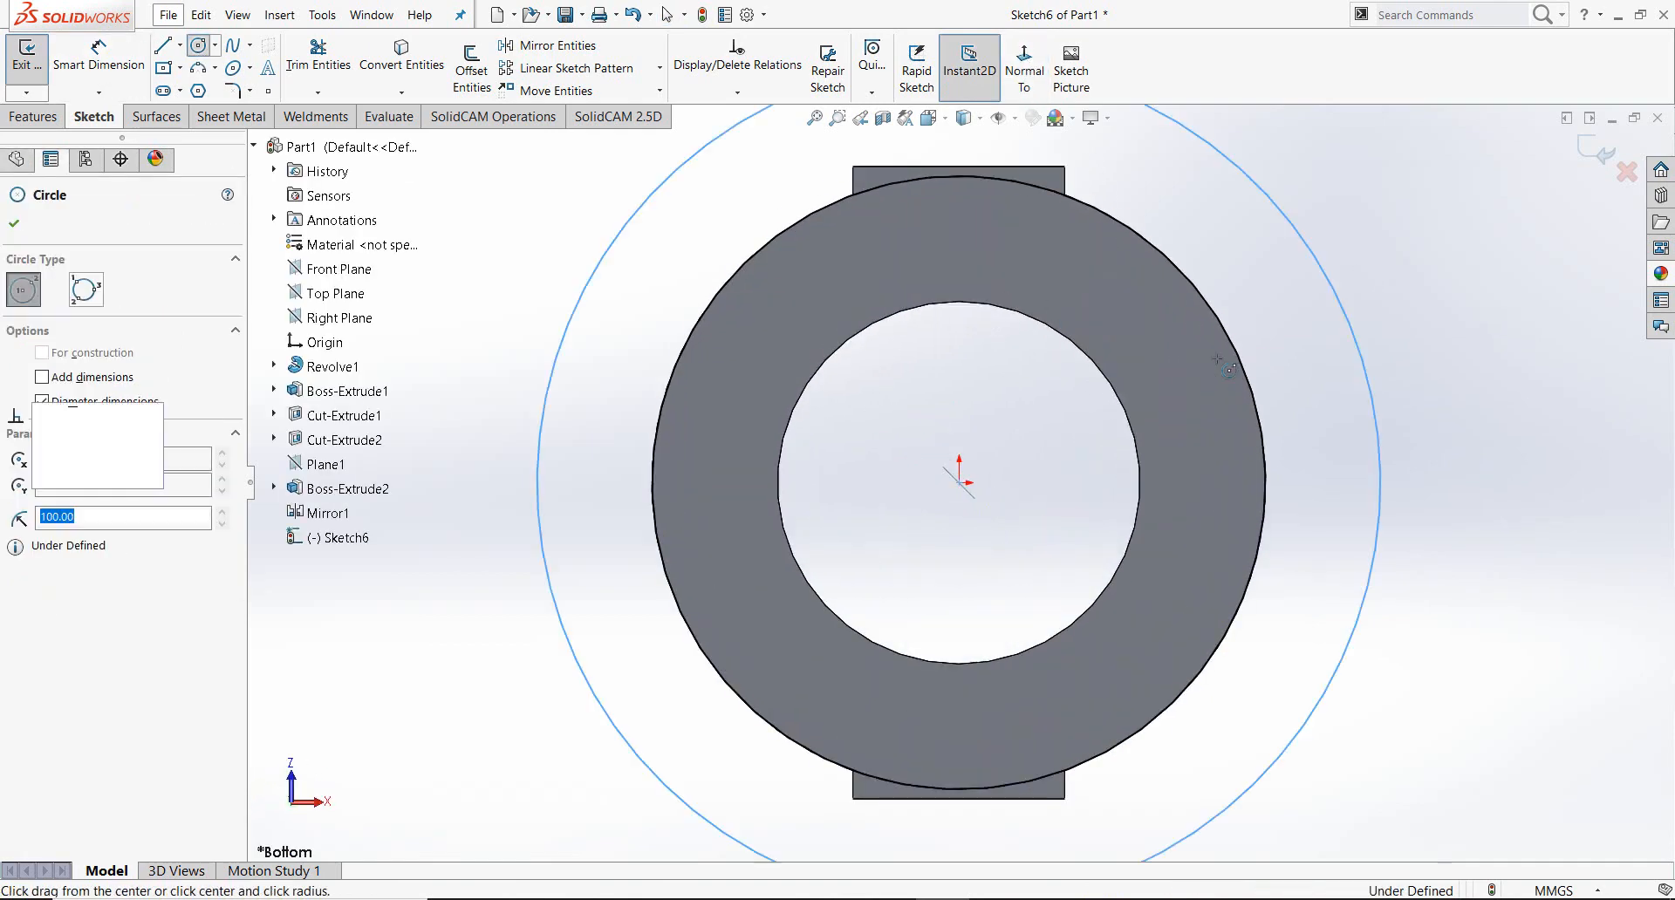
key("Escape")
Step: Cut the region between the flange's outer edge and the large circle with a 95 mm blind extruded cut
left_click(30, 122)
left_click(301, 70)
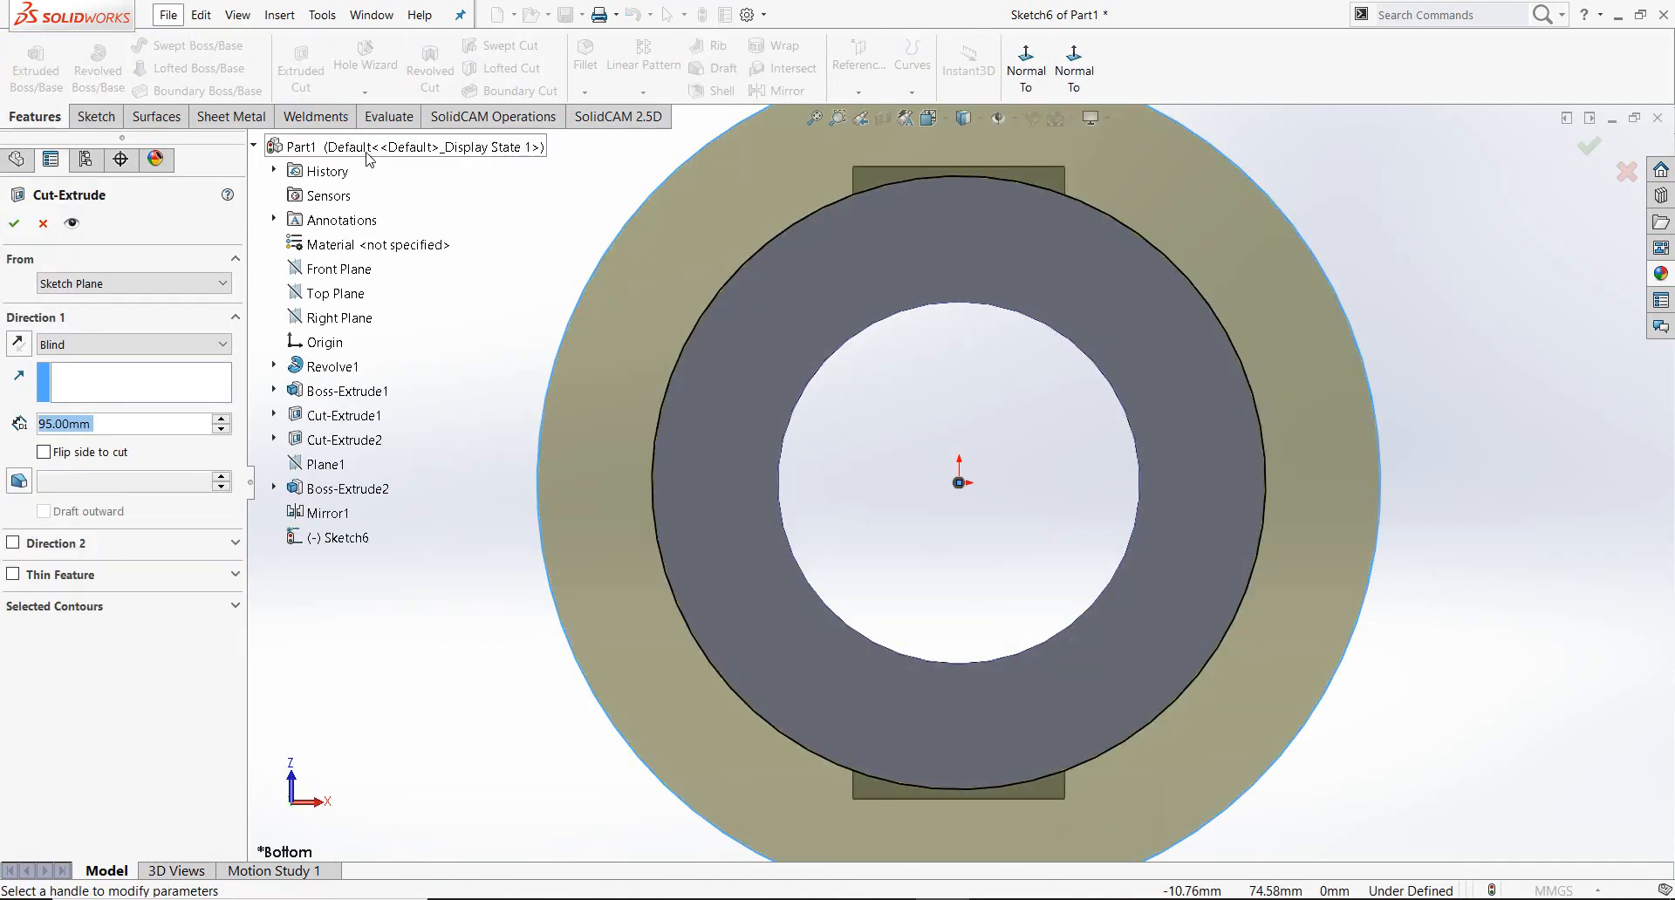
key("Return")
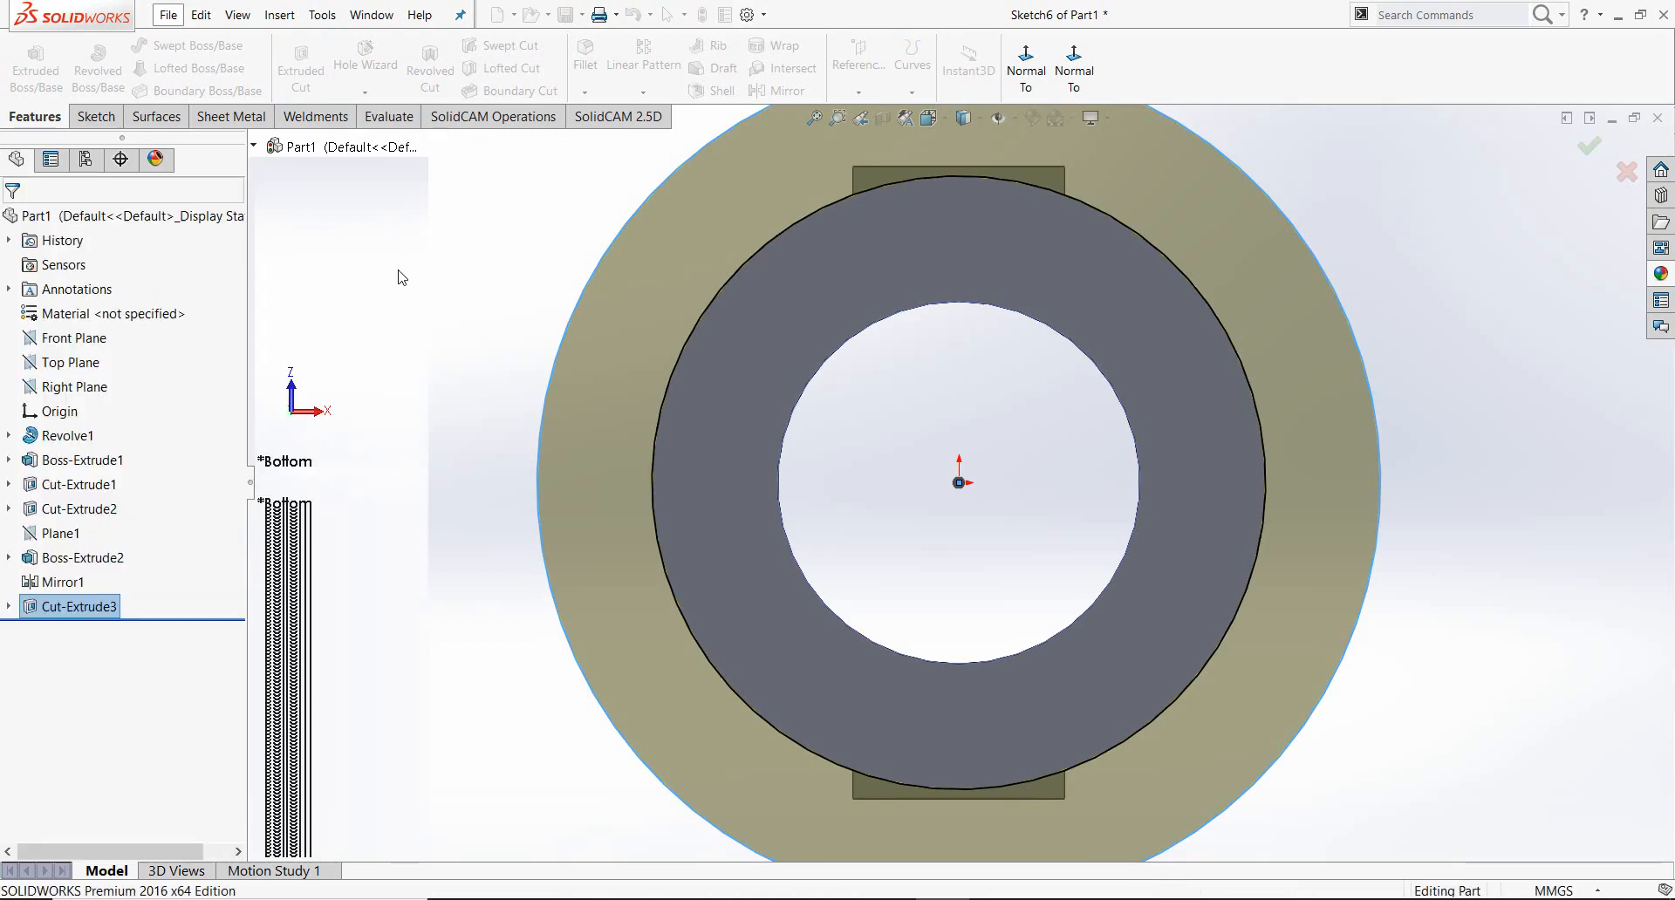
Step: Sketch a circle about 12 mm in diameter on the raised flange face between the wall segments, vertically in line with the origin
middle_click_drag(452, 269, 813, 363)
scroll(816, 370, "up", 3)
left_click(928, 648)
left_click(999, 580)
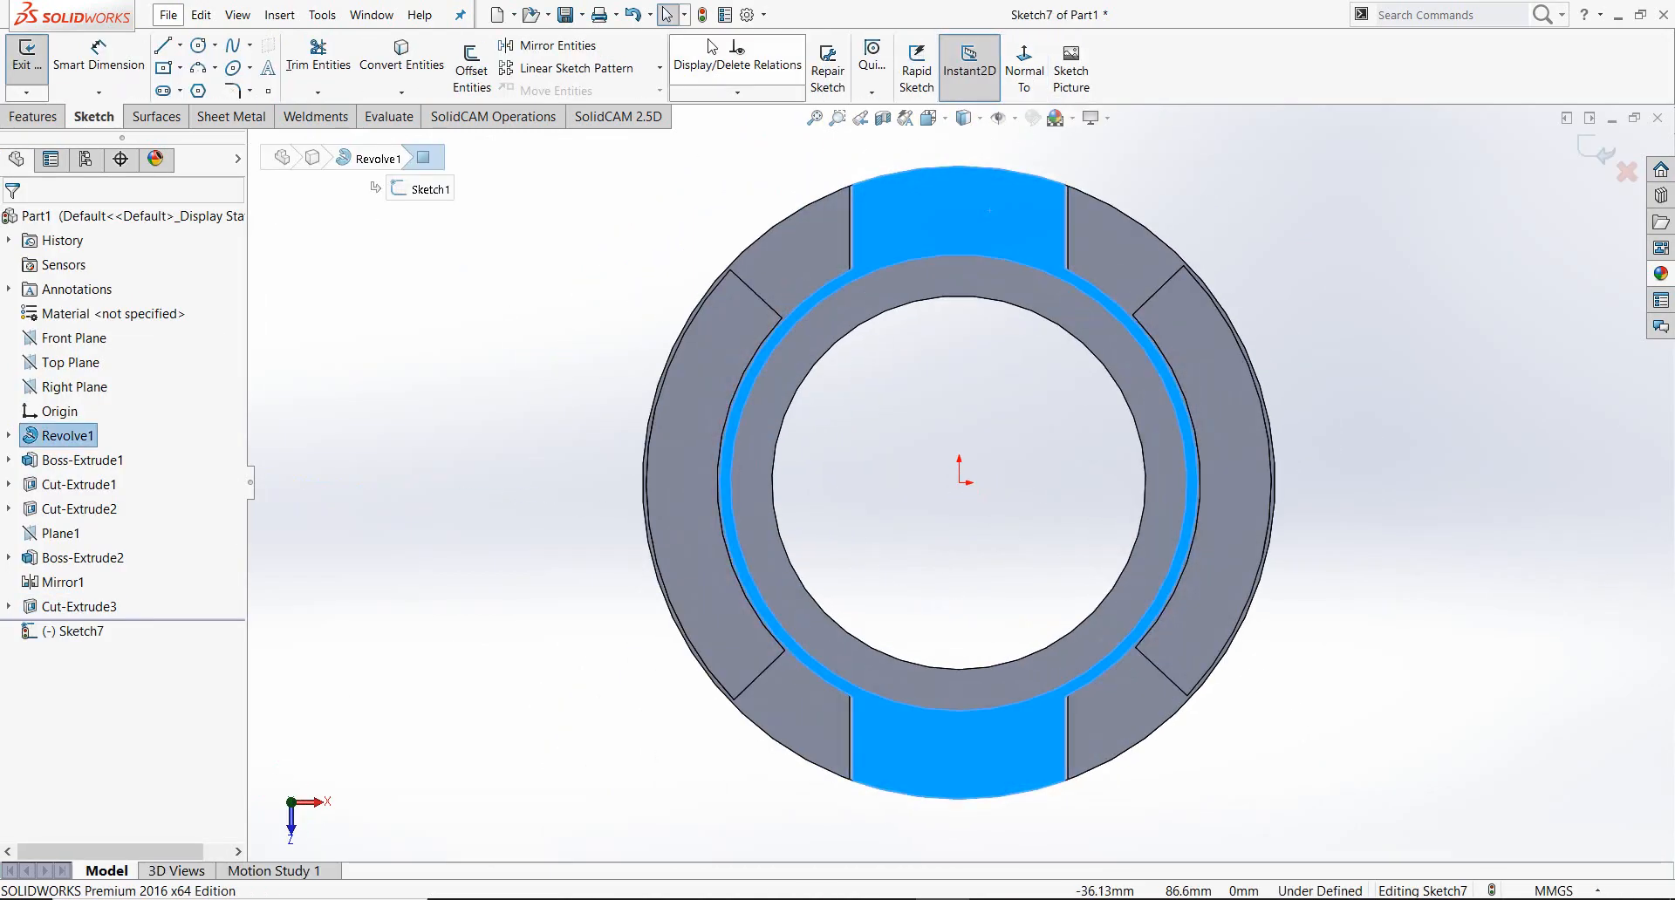
left_click(199, 44)
left_click(959, 212)
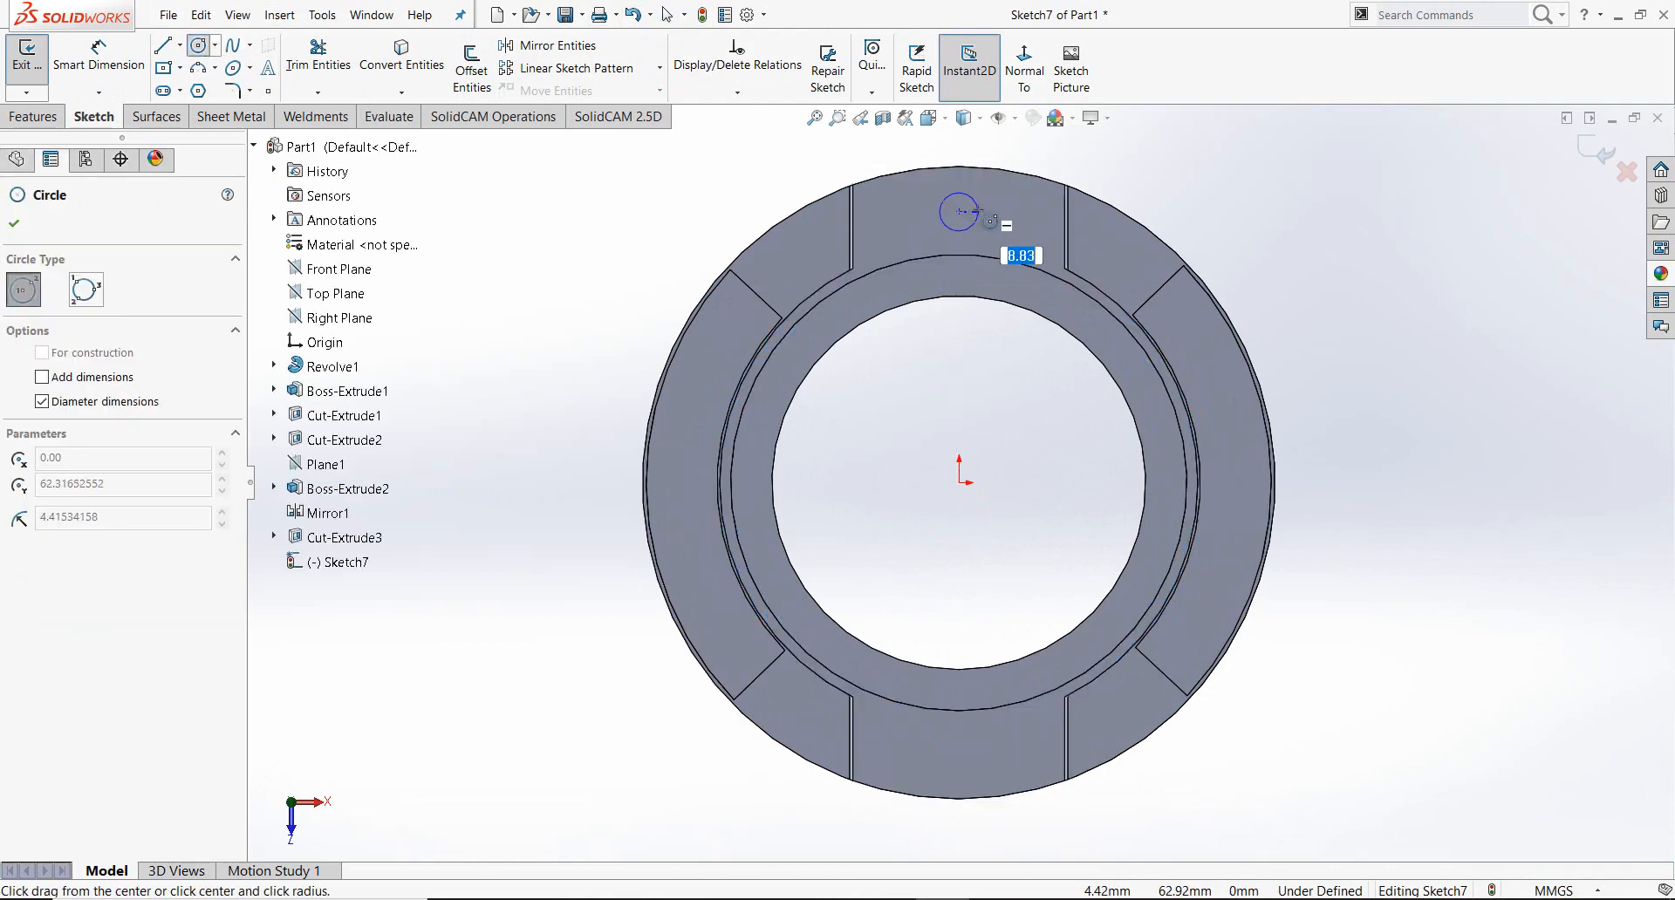
left_click(982, 222)
key("Escape")
Step: Dimension the small circle's diameter at 12.5 mm
left_click(99, 65)
left_click(938, 228)
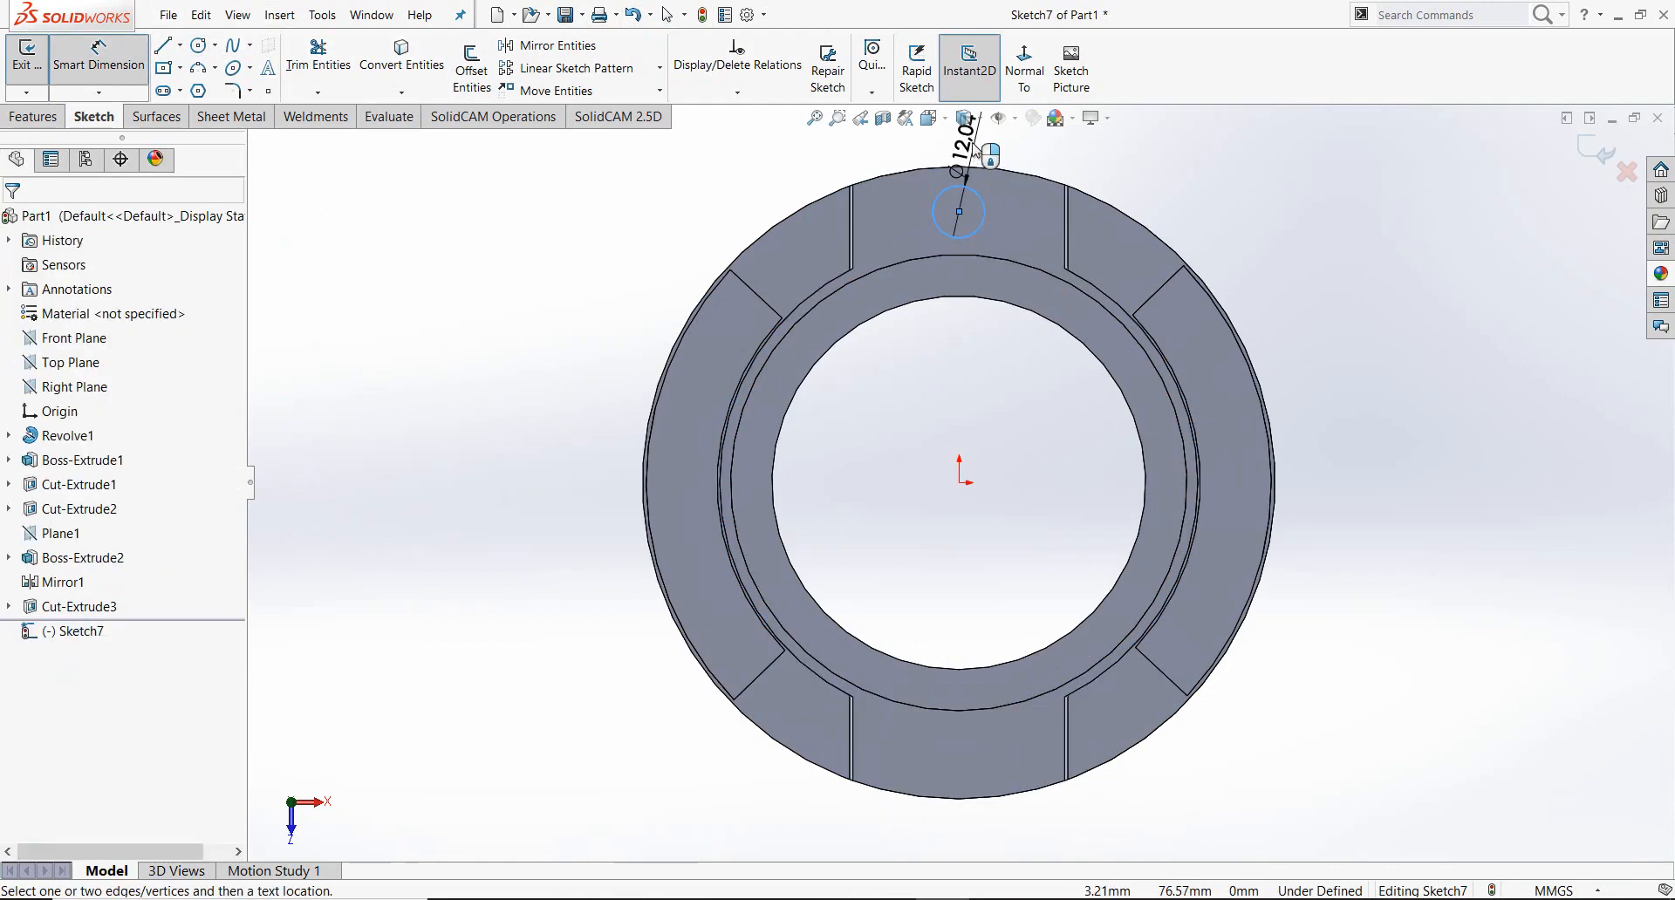
left_click(973, 139)
type("12.5")
key("Return")
Step: Draw a horizontal centerline across the ring's opening through the origin
left_click(180, 45)
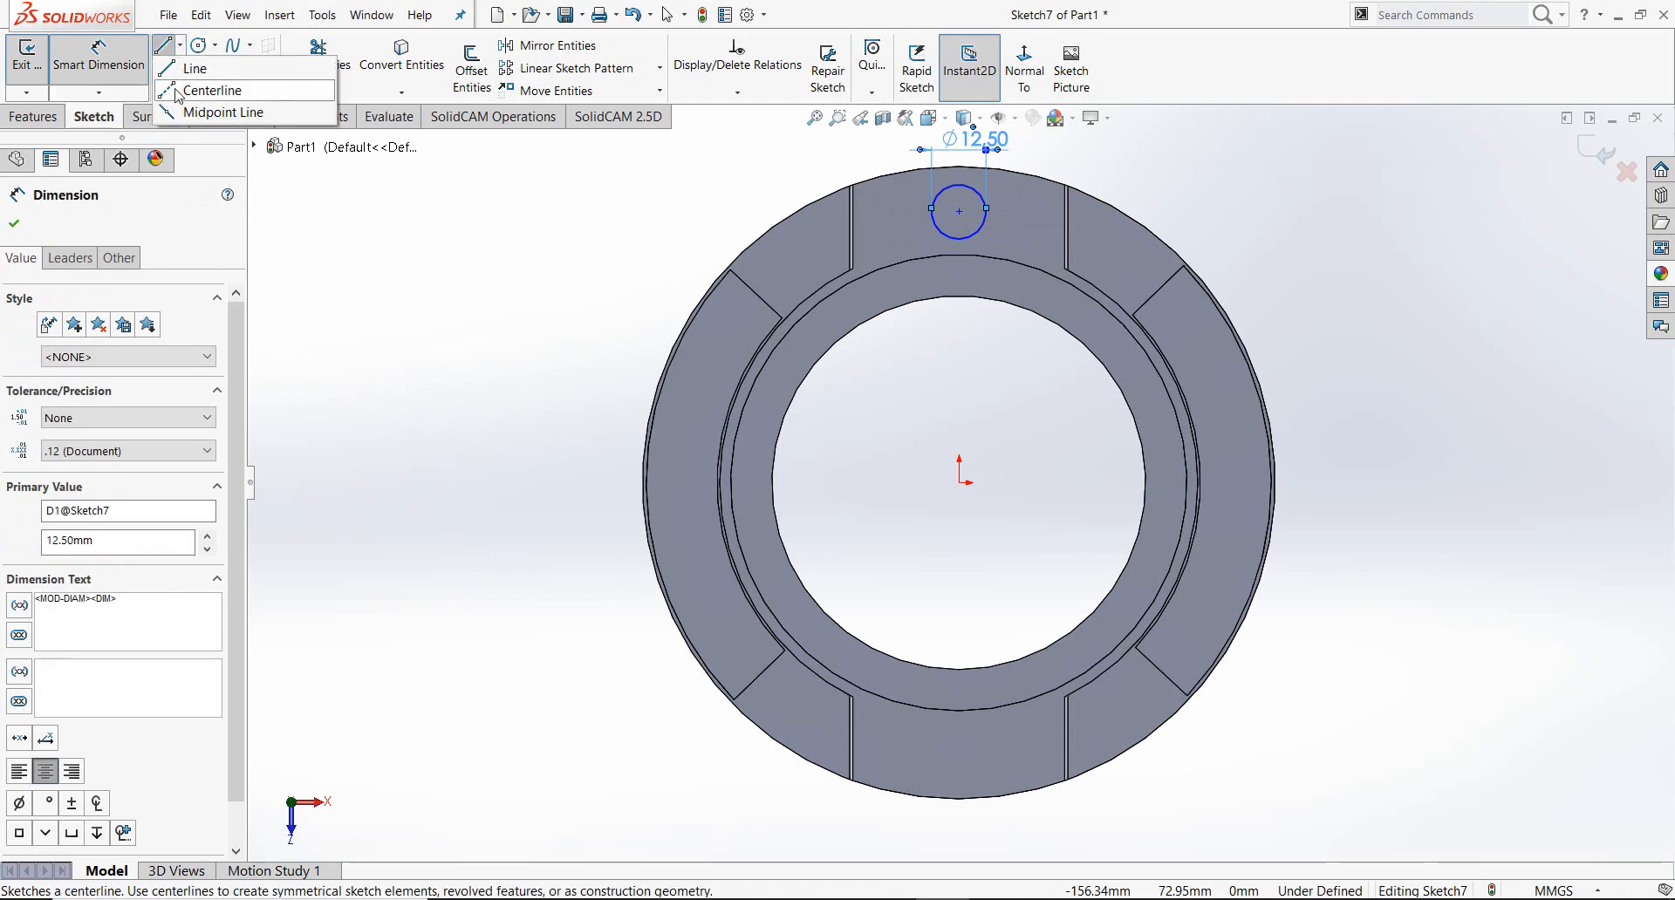
left_click(200, 87)
left_click(874, 483)
left_click(1059, 482)
key("Escape")
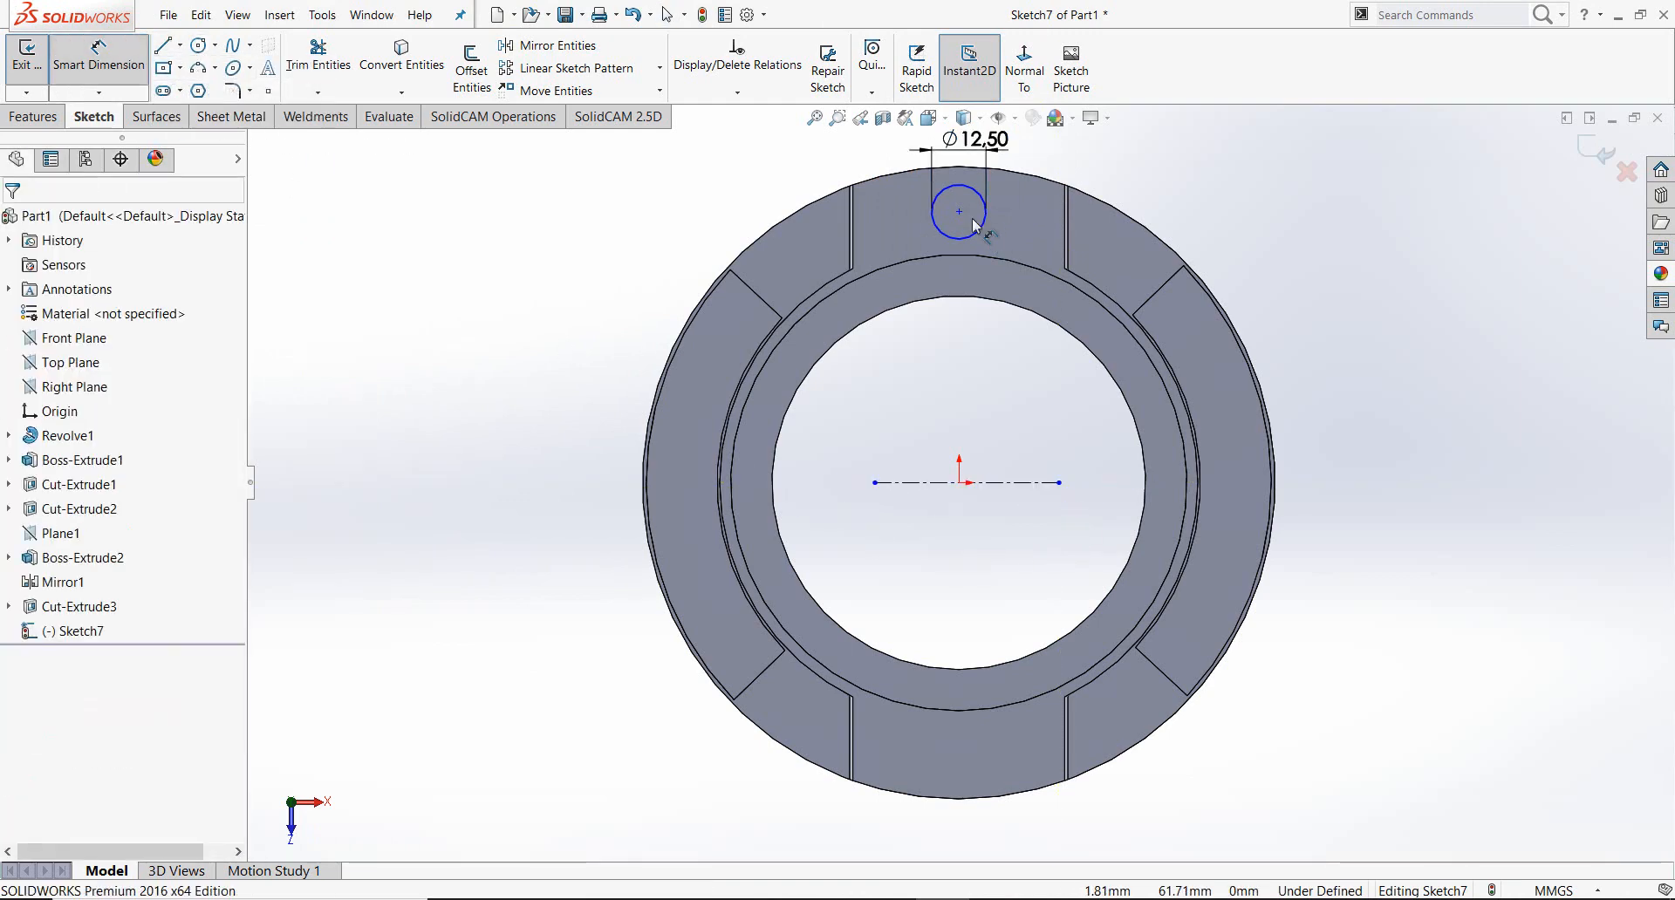
Step: Dimension the distance from the small circle's center to the centerline at 60 mm
left_click(959, 211)
left_click(1047, 482)
left_click(1370, 436)
key("Return")
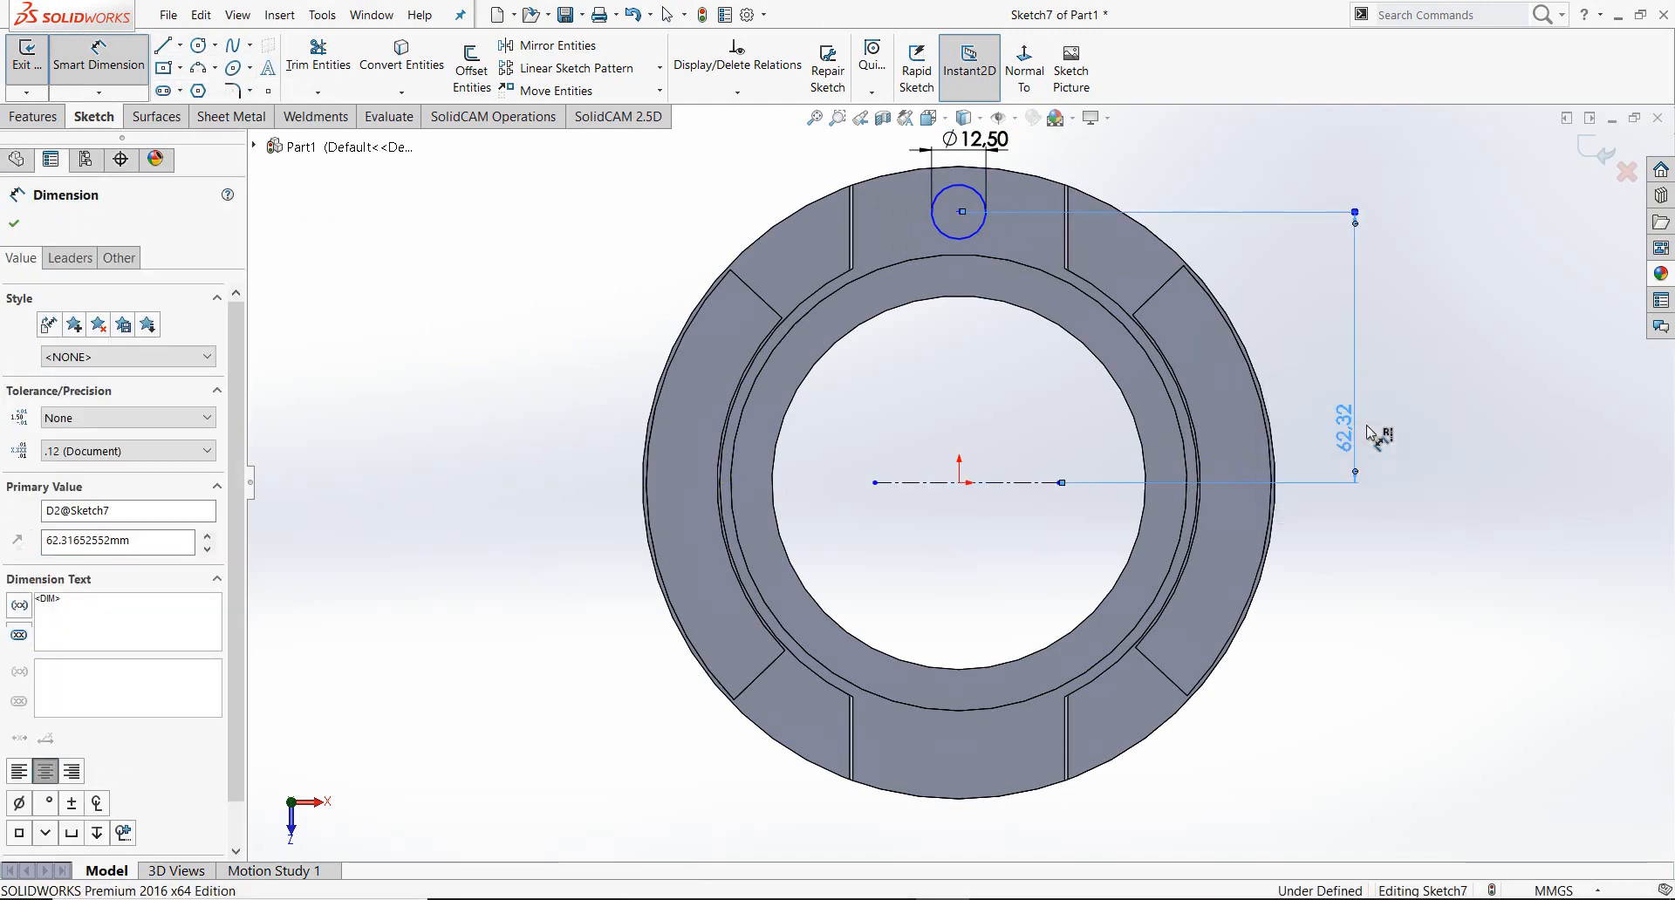
left_click(14, 223)
Step: Mirror the small circle about the horizontal centerline, keeping the original
left_click(550, 45)
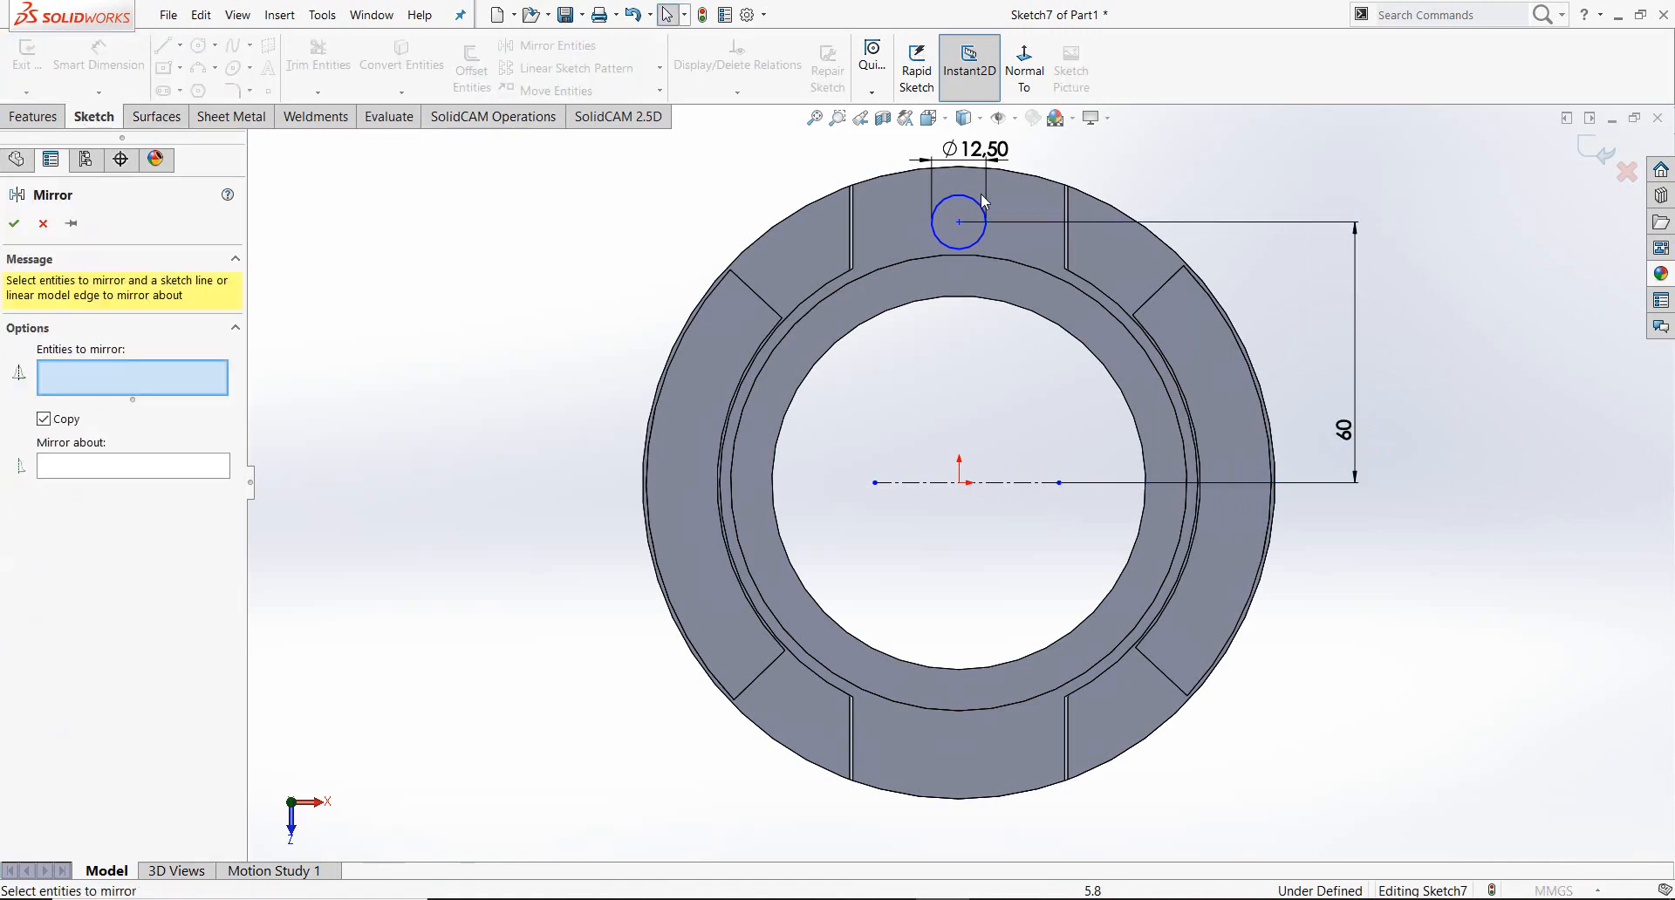
left_click(959, 246)
left_click(950, 482)
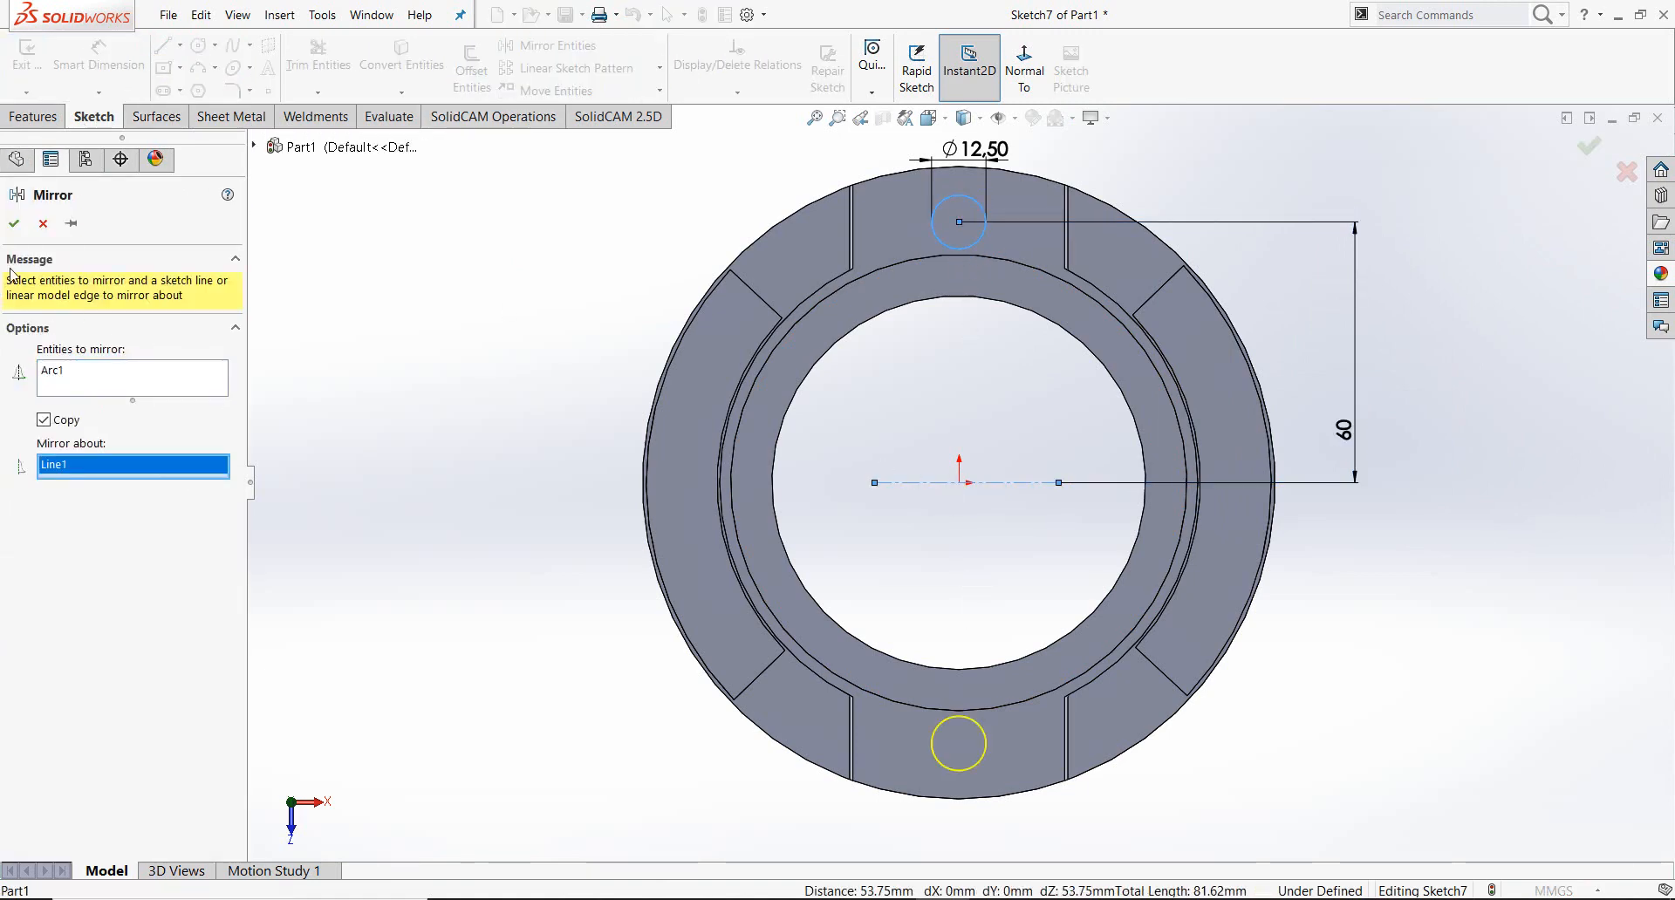
left_click(14, 224)
Step: Cut both small circles through the flange as holes with a 95 mm blind extruded cut
left_click(33, 116)
middle_click_drag(393, 484, 563, 450)
scroll(559, 450, "up", 1)
left_click(14, 223)
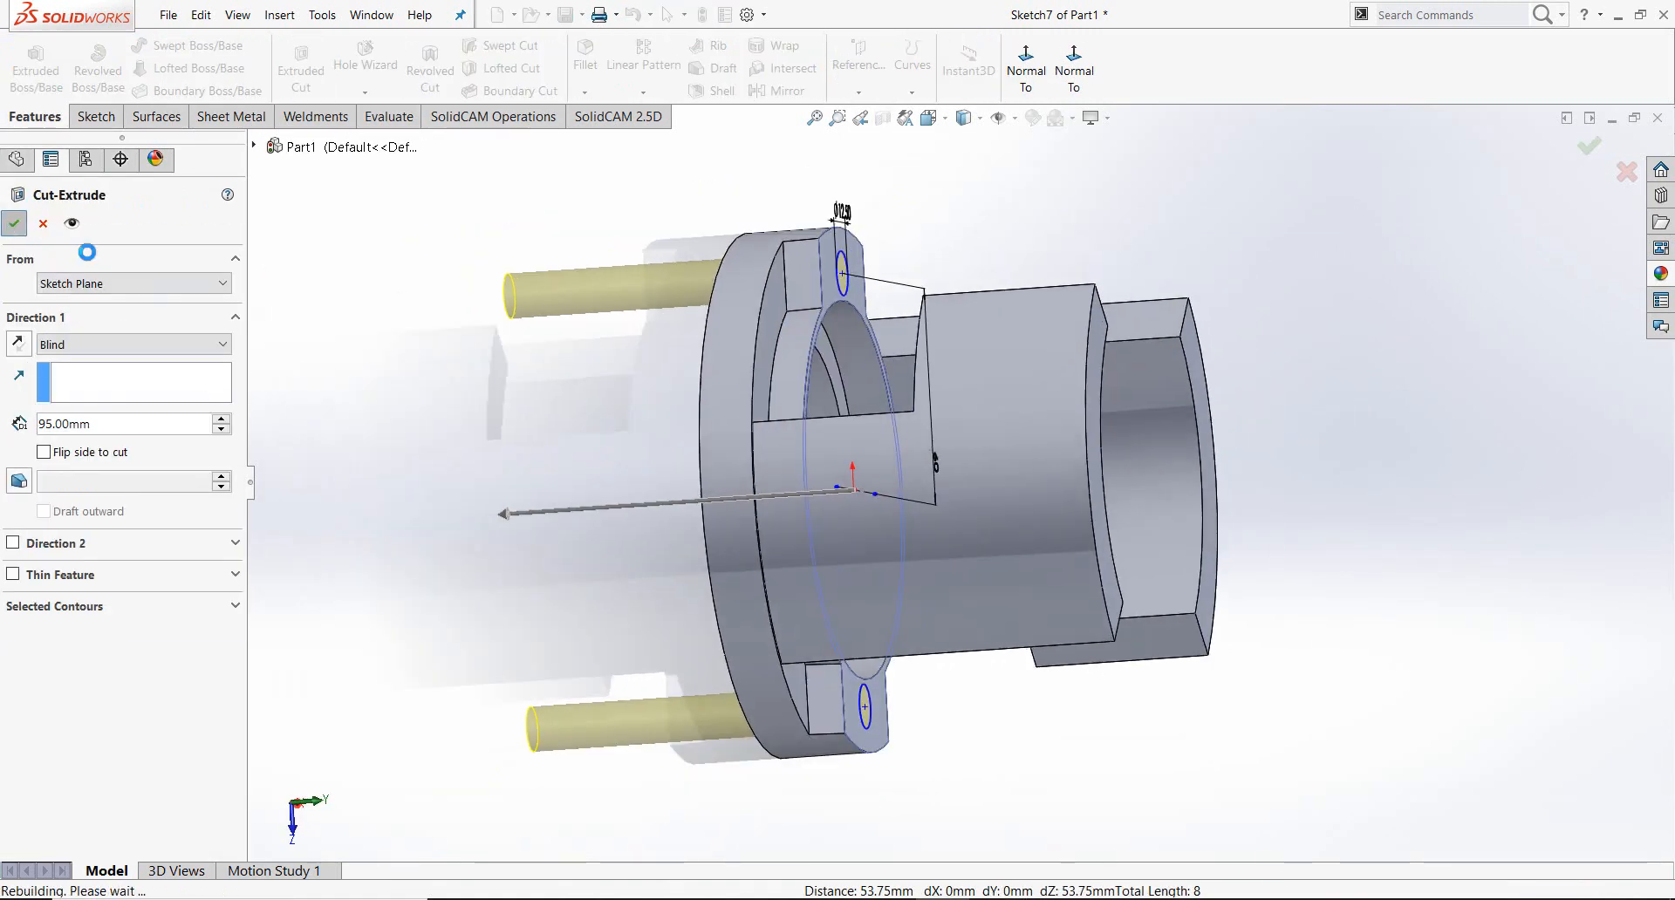
Step: Fillet the two top corner edges of one upright wall segment with a 30 mm radius
middle_click_drag(1409, 568, 1082, 775)
scroll(924, 287, "down", 2)
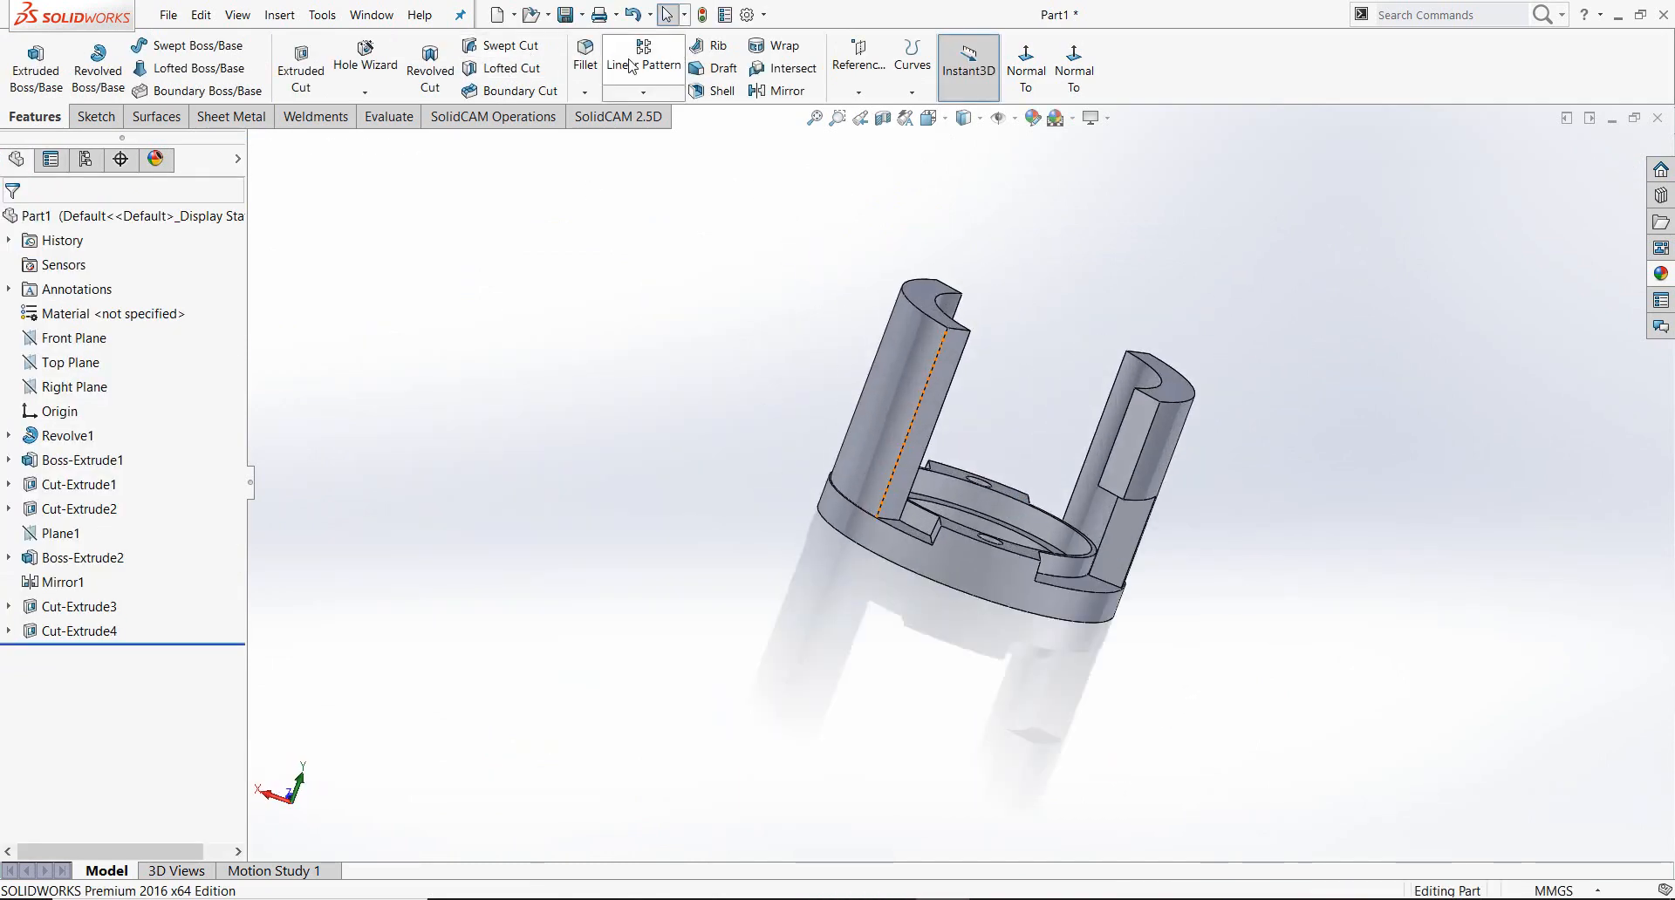
left_click(644, 65)
key("Escape")
left_click(592, 61)
scroll(1188, 478, "down", 3)
left_click(1114, 330)
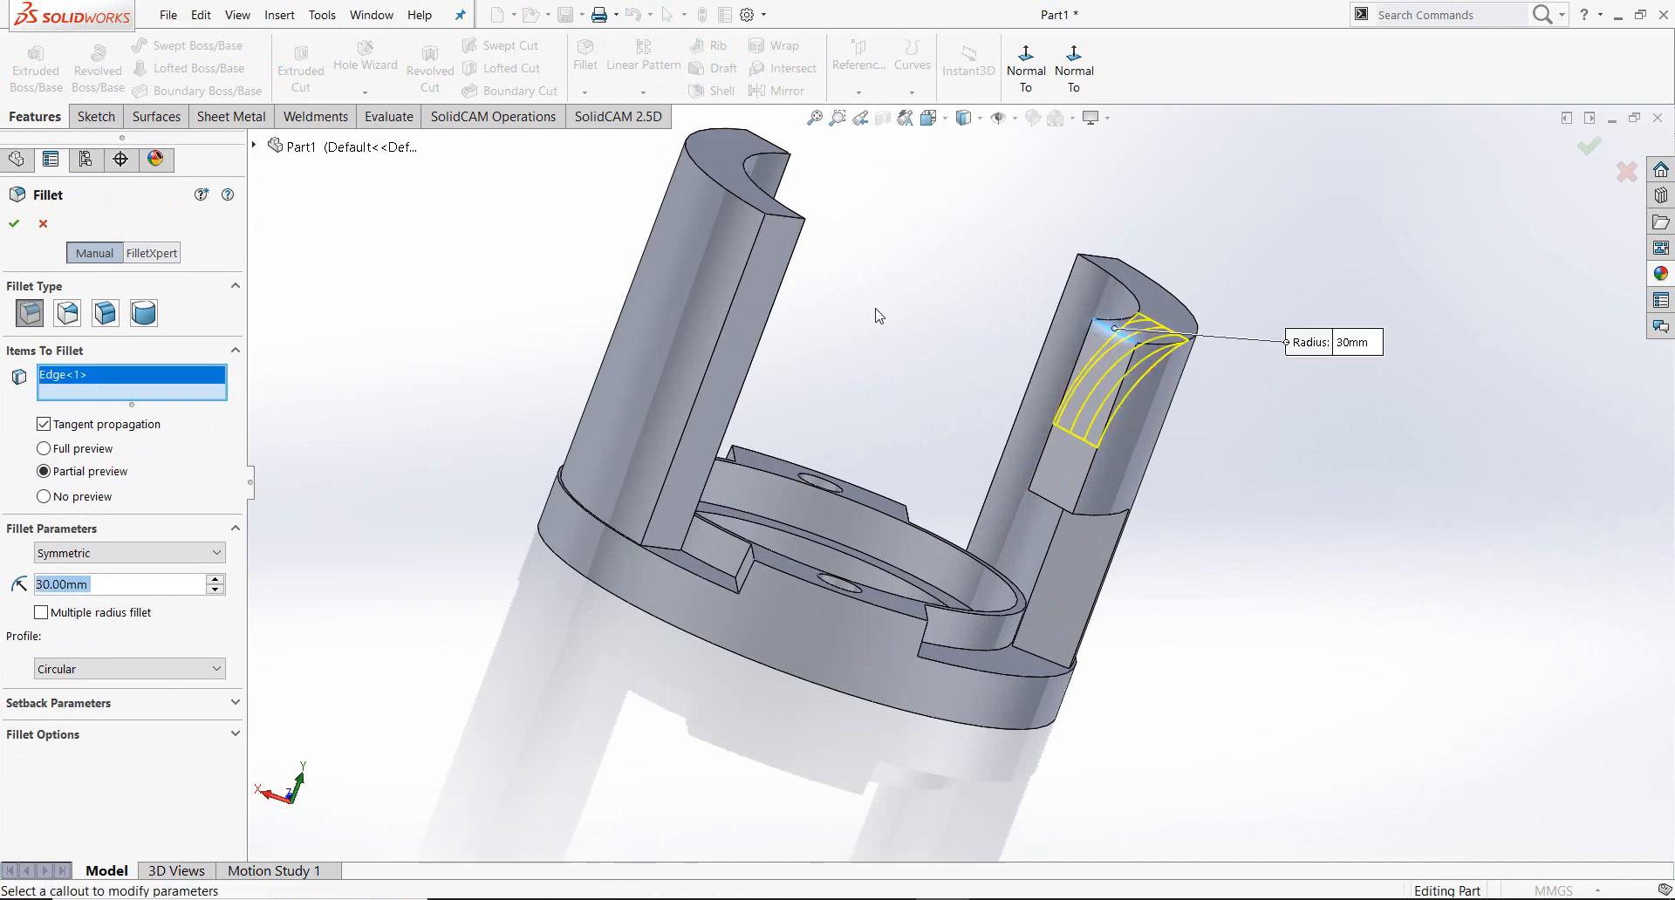
middle_click_drag(602, 418, 1055, 546)
scroll(1038, 532, "up", 2)
scroll(977, 492, "down", 4)
middle_click_drag(977, 488, 1019, 397)
left_click(957, 364)
key("Return")
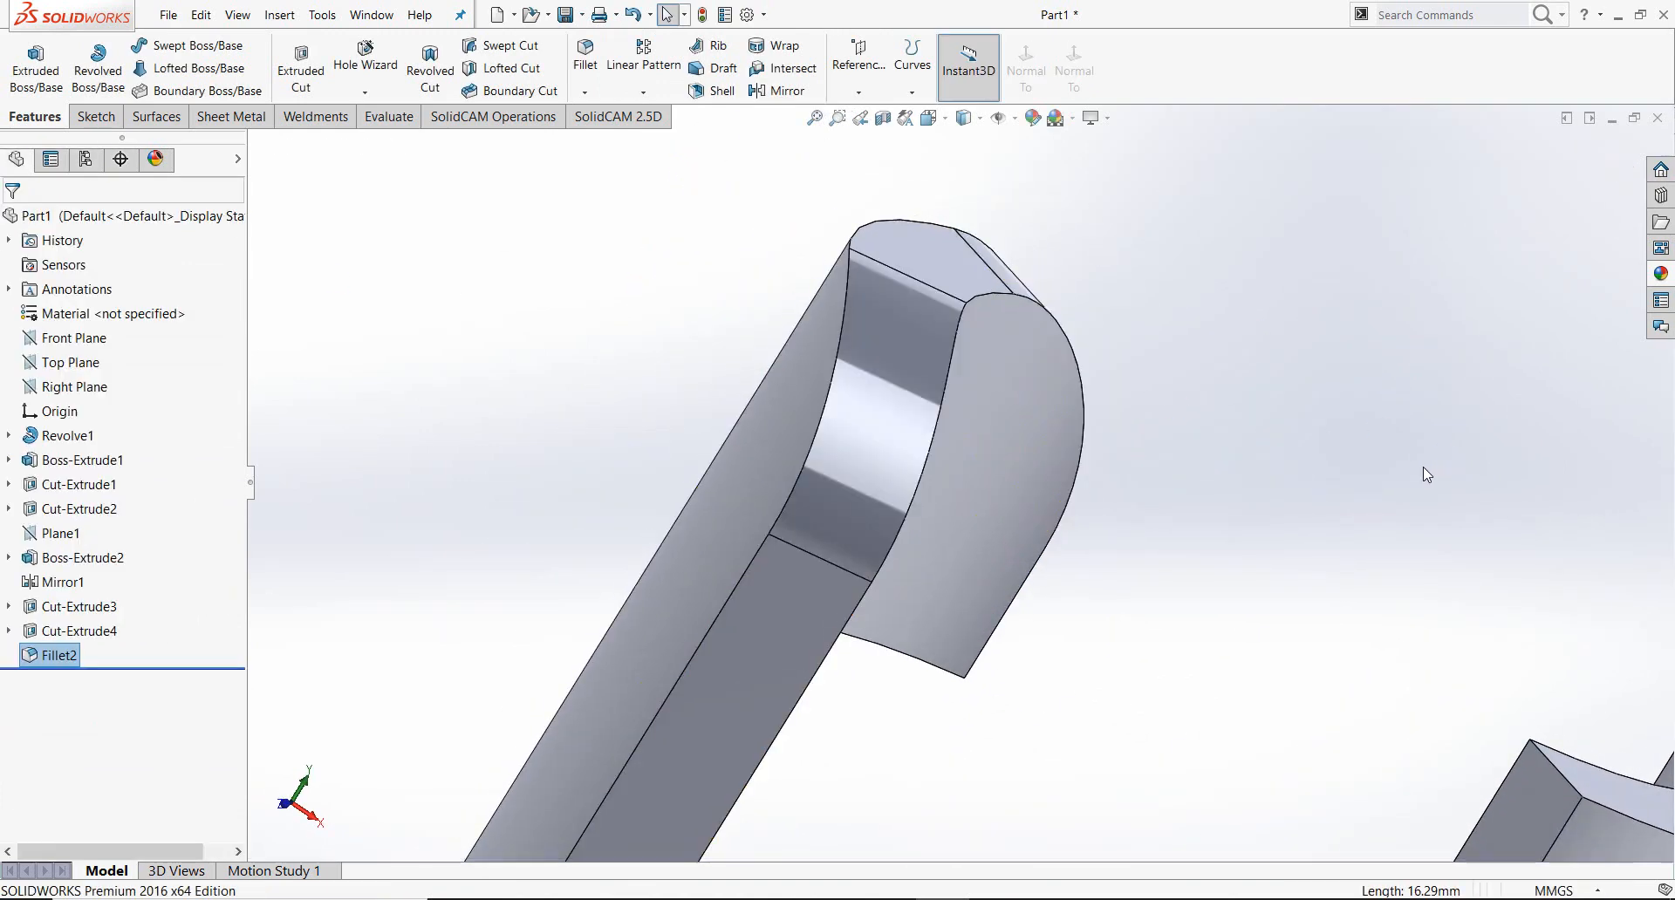
Step: Round the two top corner edges of the opposite wall segment with a 30 mm fillet
scroll(1425, 474, "up", 3)
mouse_move(1422, 474)
middle_mouse_down()
mouse_move(1252, 441)
mouse_move(1413, 476)
middle_mouse_up()
scroll(1413, 476, "up", 4)
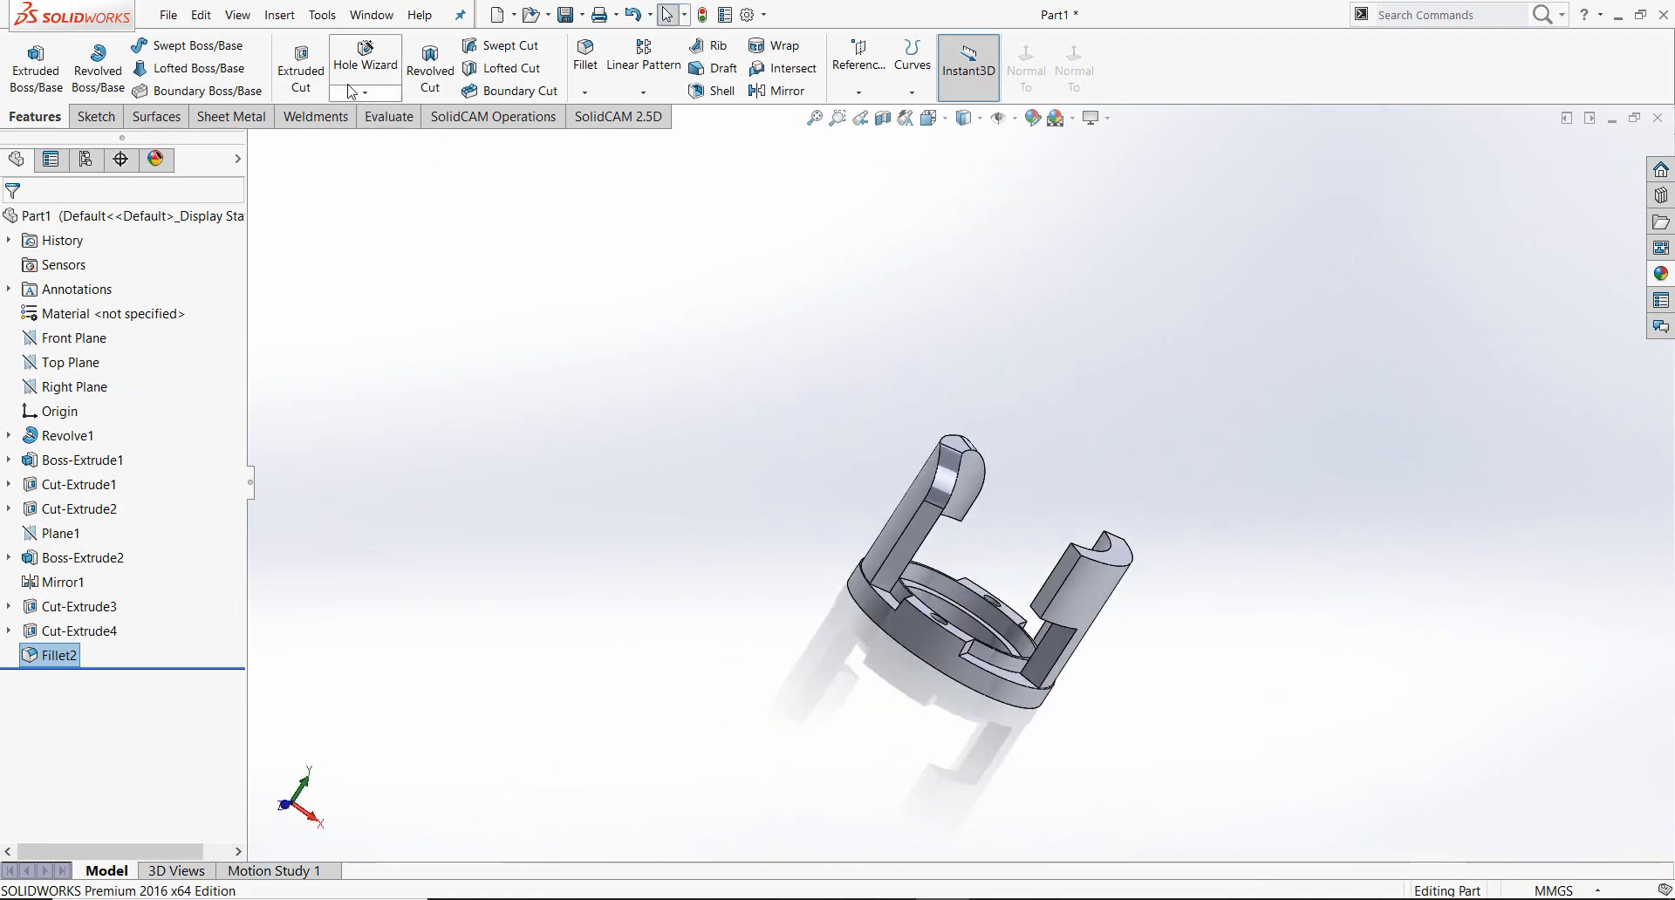
left_click(578, 67)
scroll(1108, 646, "down", 5)
middle_click_drag(950, 811, 942, 778)
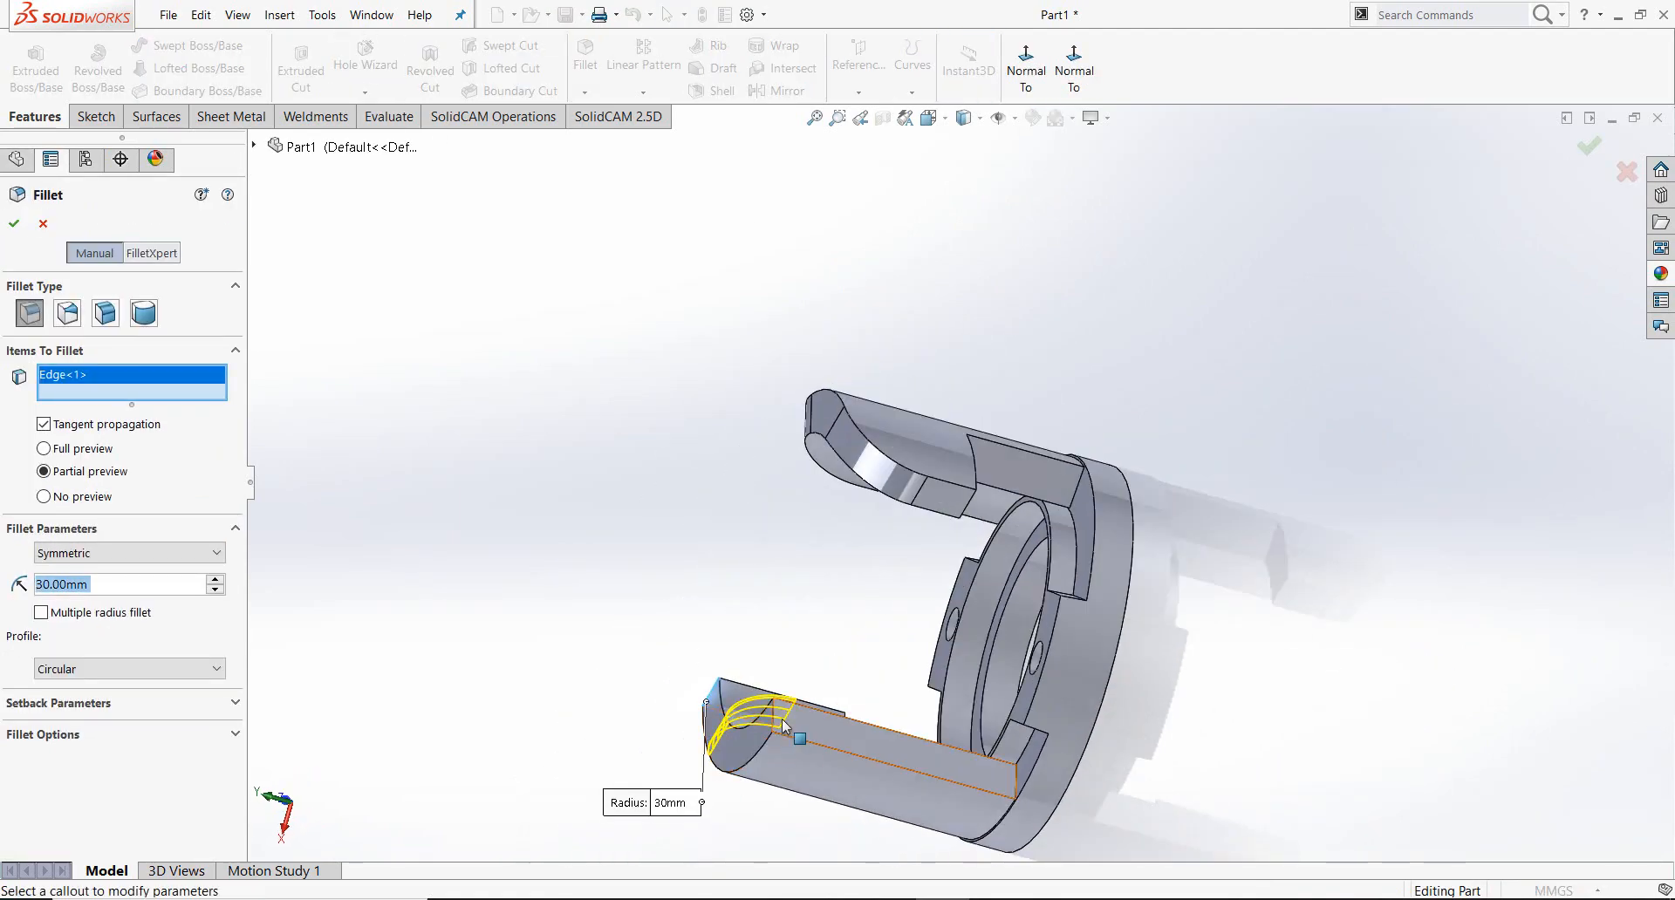
left_click(770, 718)
left_click(14, 225)
Step: Set up a 2 mm radius fillet on the outer edge of the raised flange face beside one hole
left_click(610, 483)
middle_click_drag(610, 483, 717, 145)
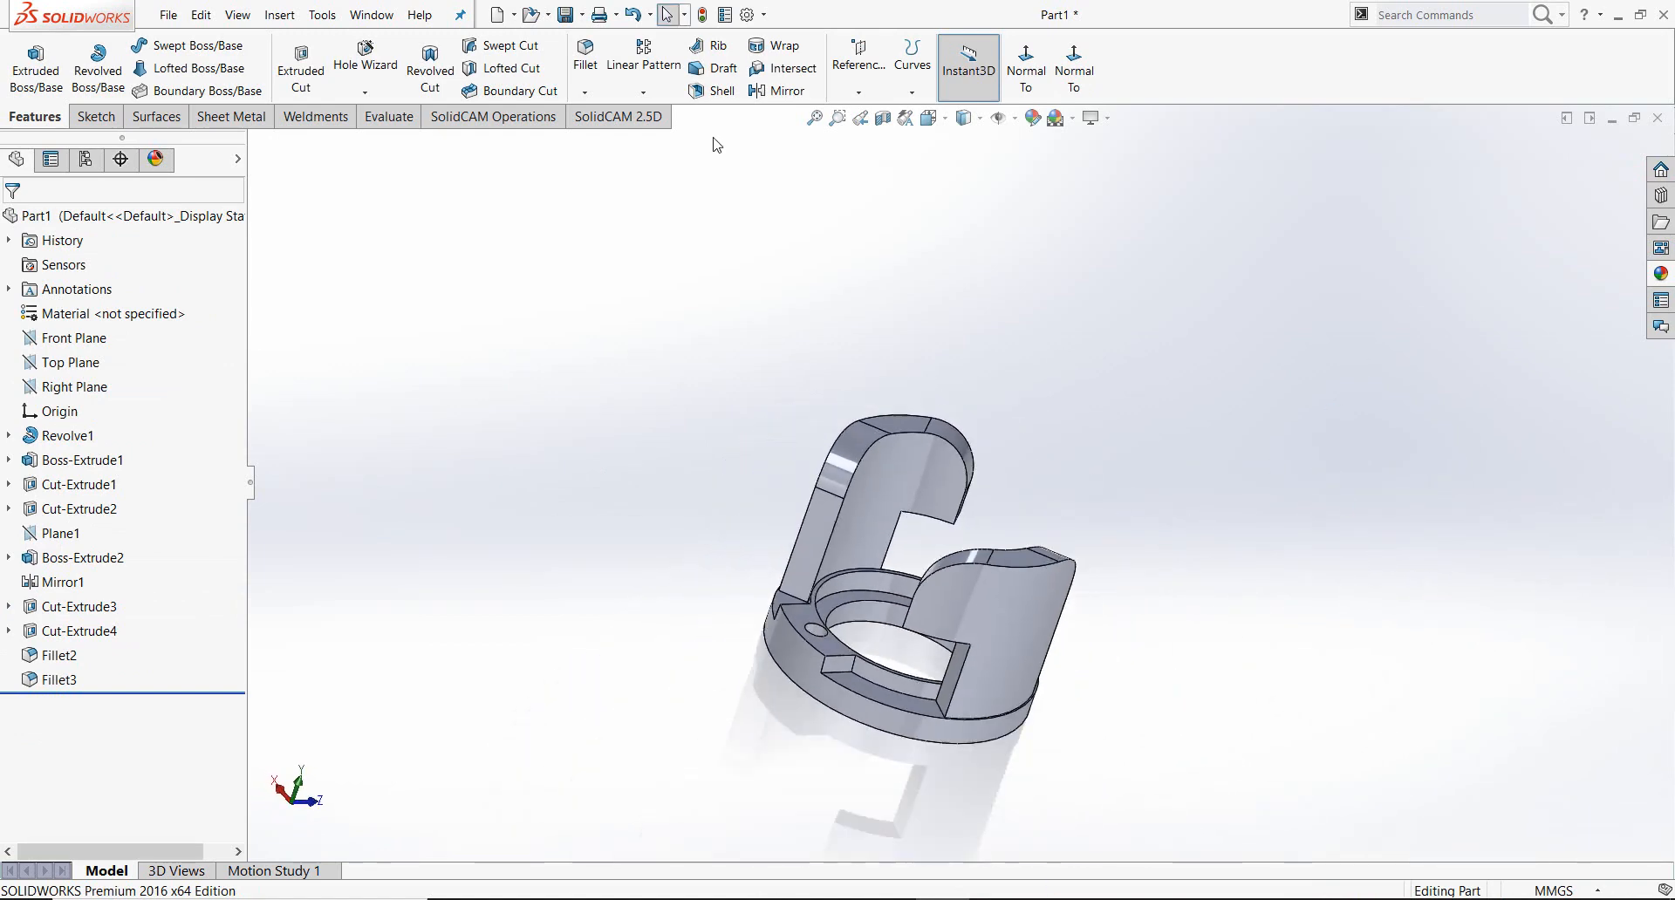
left_click(590, 72)
scroll(768, 671, "down", 4)
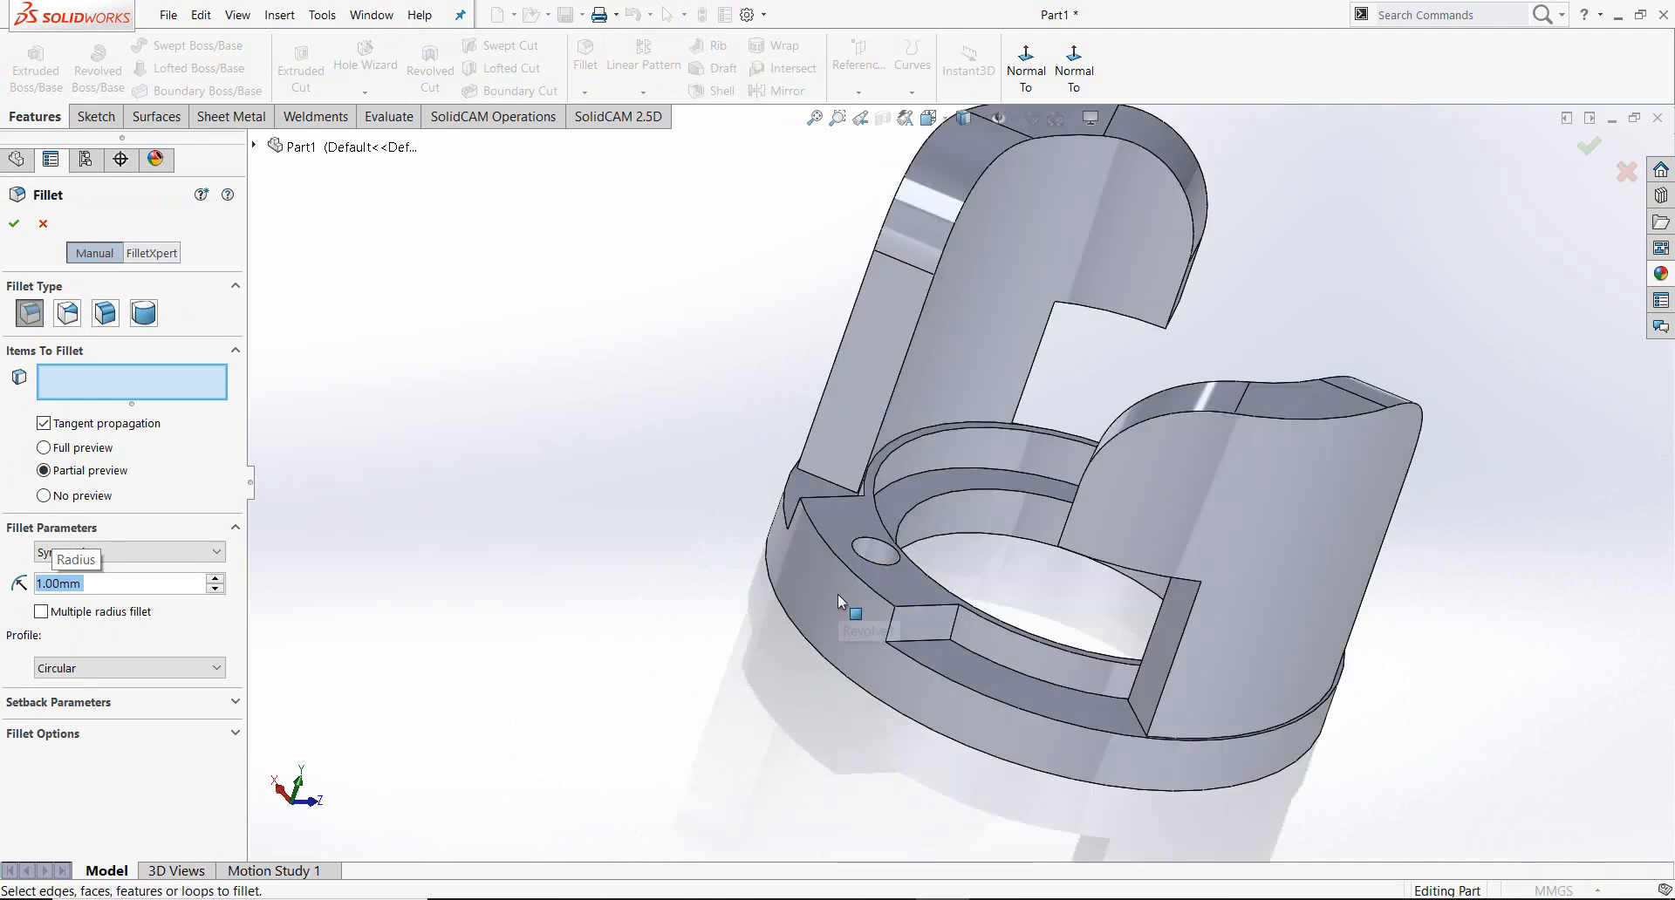
left_click(851, 577)
type("1")
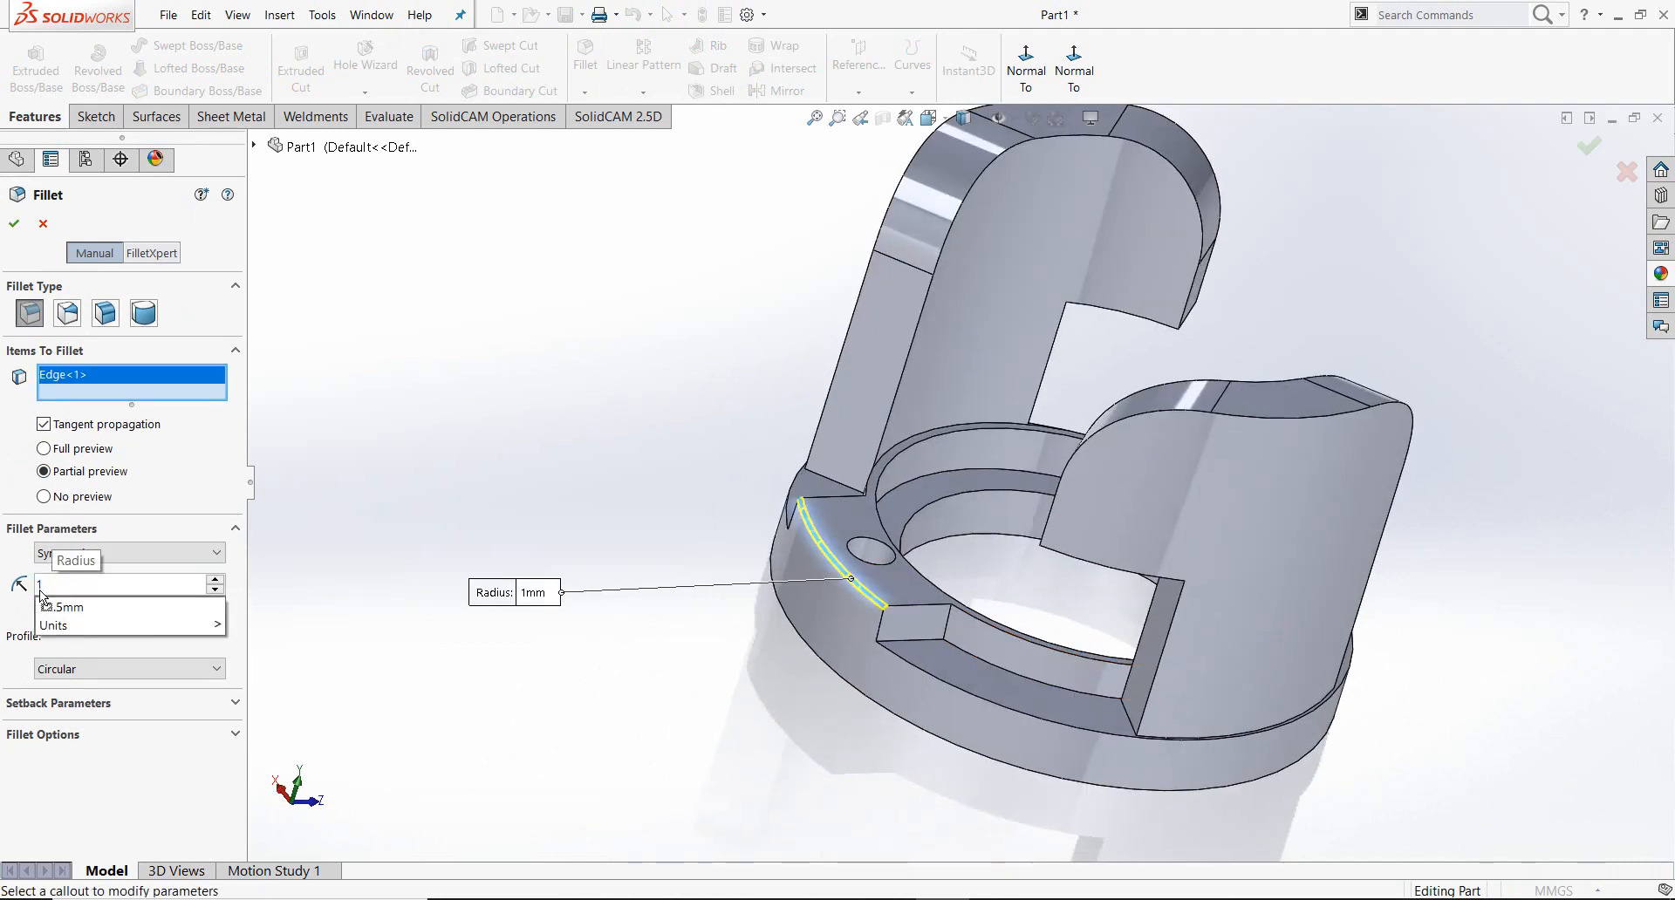
key("BackSpace")
type("2")
key("Return")
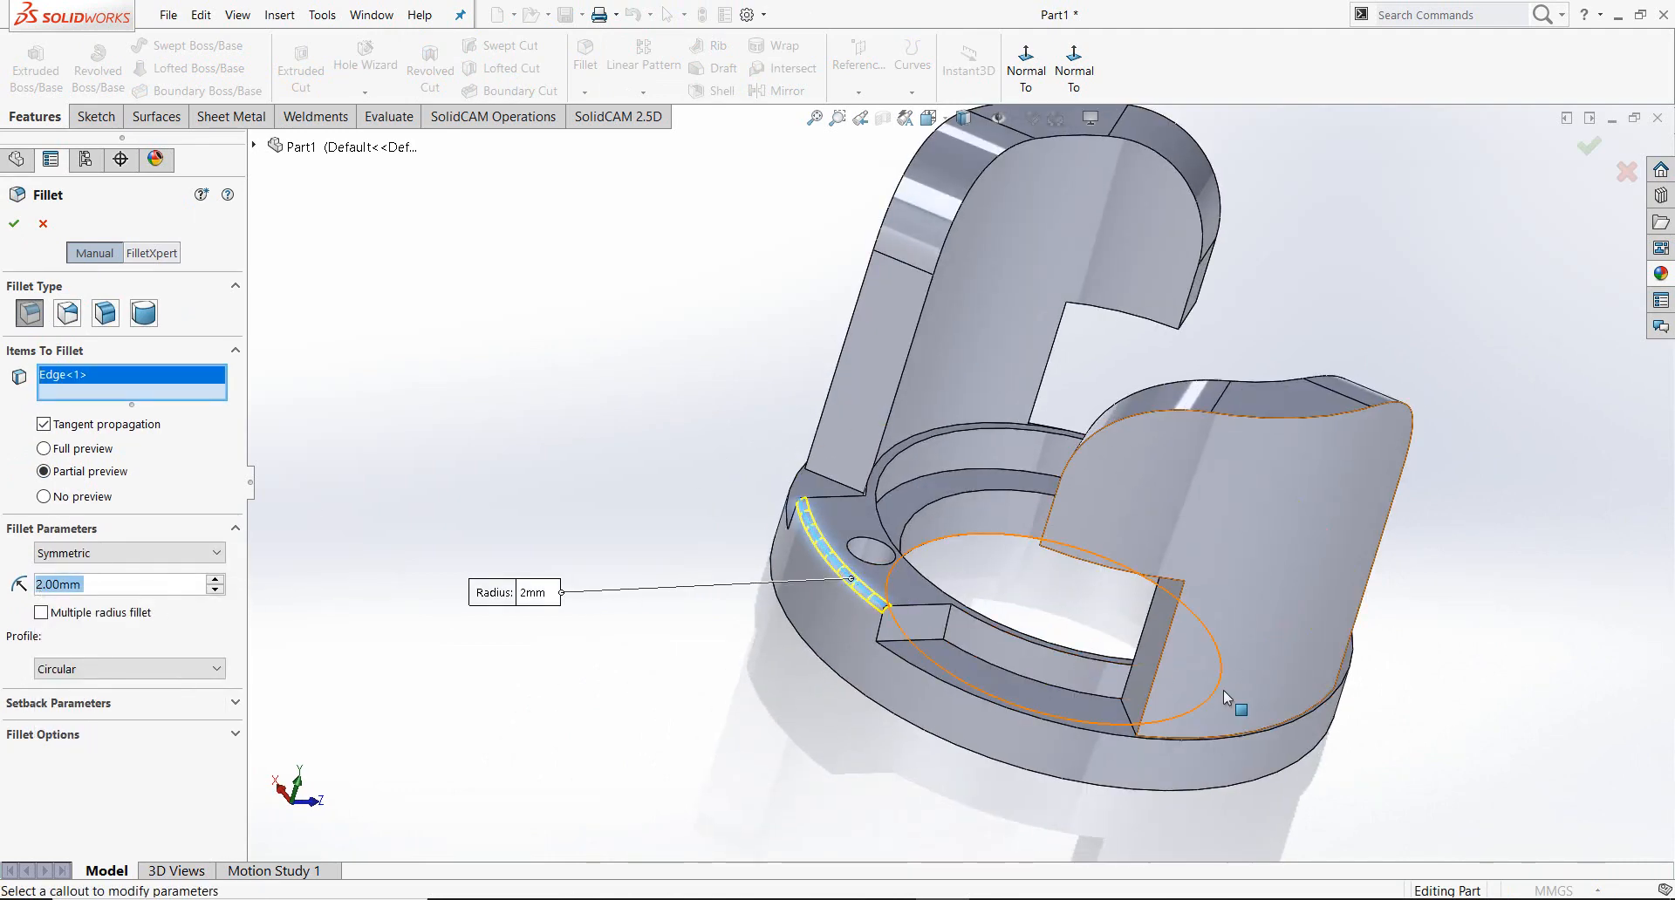
Step: Add the opposite raised face's outer edge and the outer top edges of both wall segments to the fillet and apply it
middle_click_drag(1225, 691, 1096, 680)
left_click(1202, 595)
left_click(888, 445)
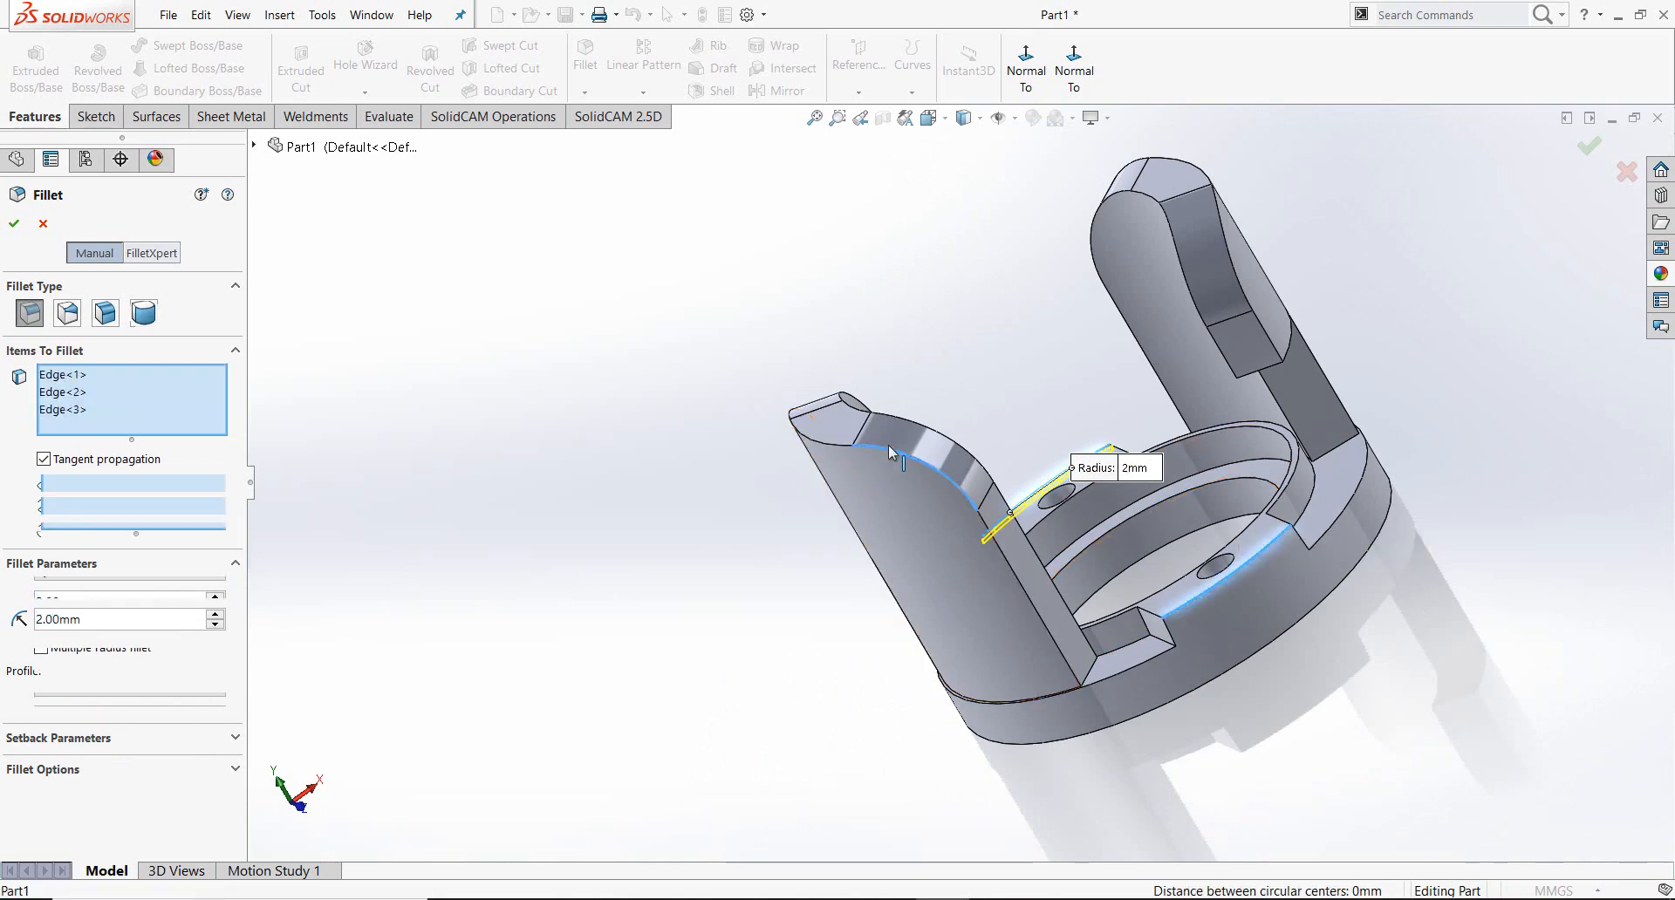
left_click(1225, 253)
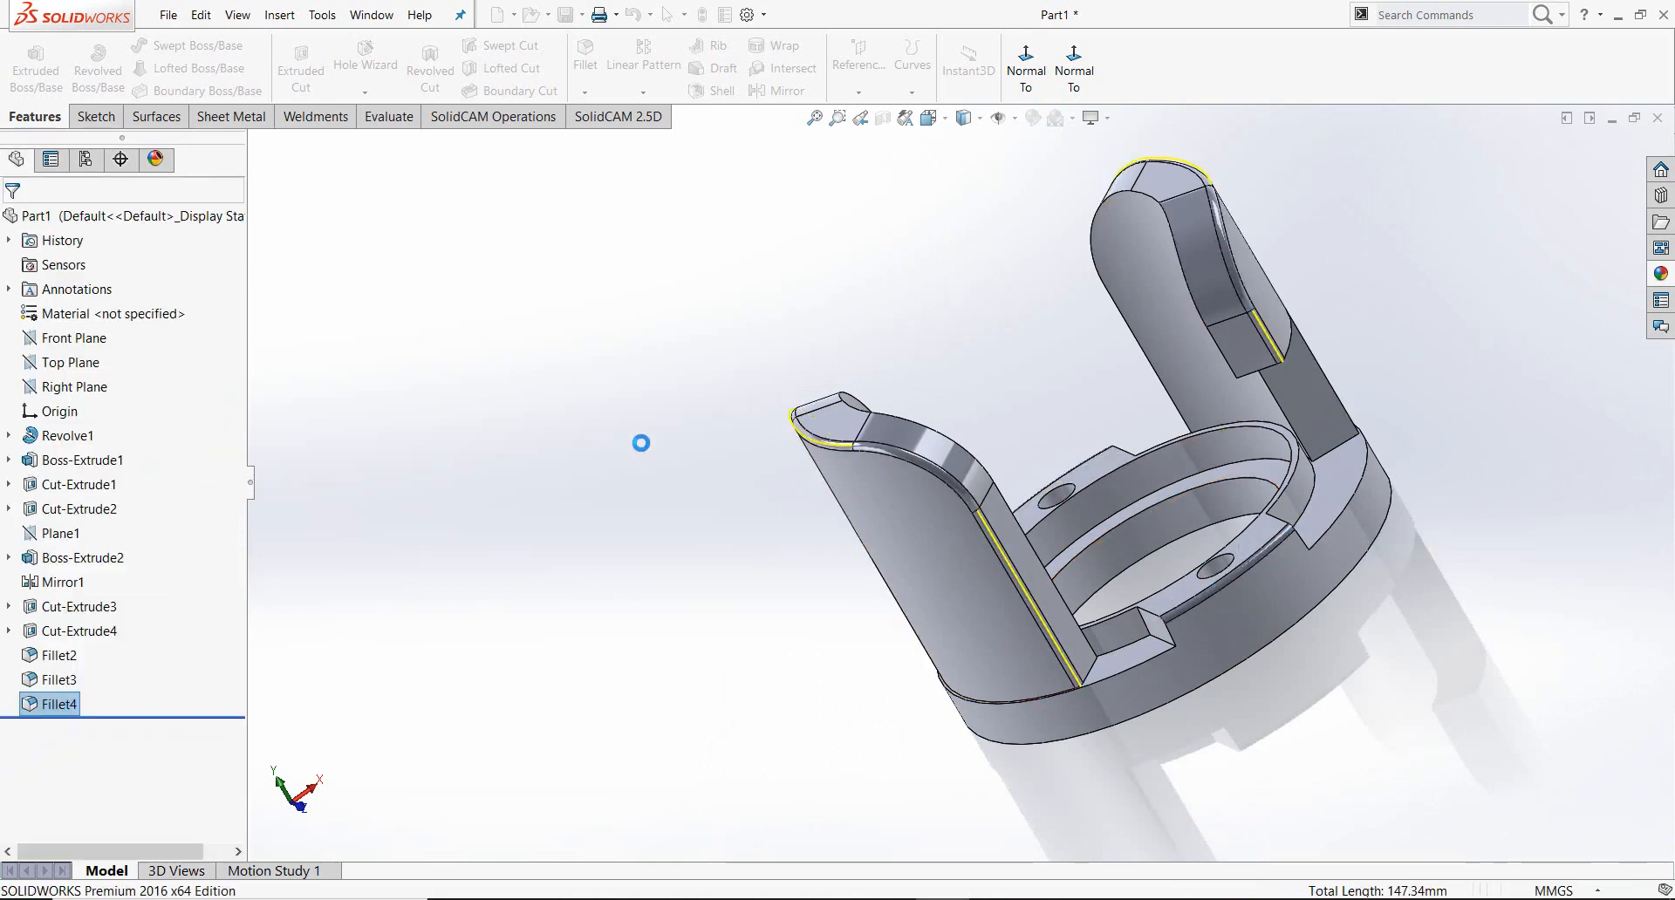
Step: Apply the cast stainless steel appearance from the Metal library's Steel category to the part
left_click(677, 358)
middle_click_drag(677, 358, 1108, 523)
left_click(1661, 273)
left_click(1397, 174)
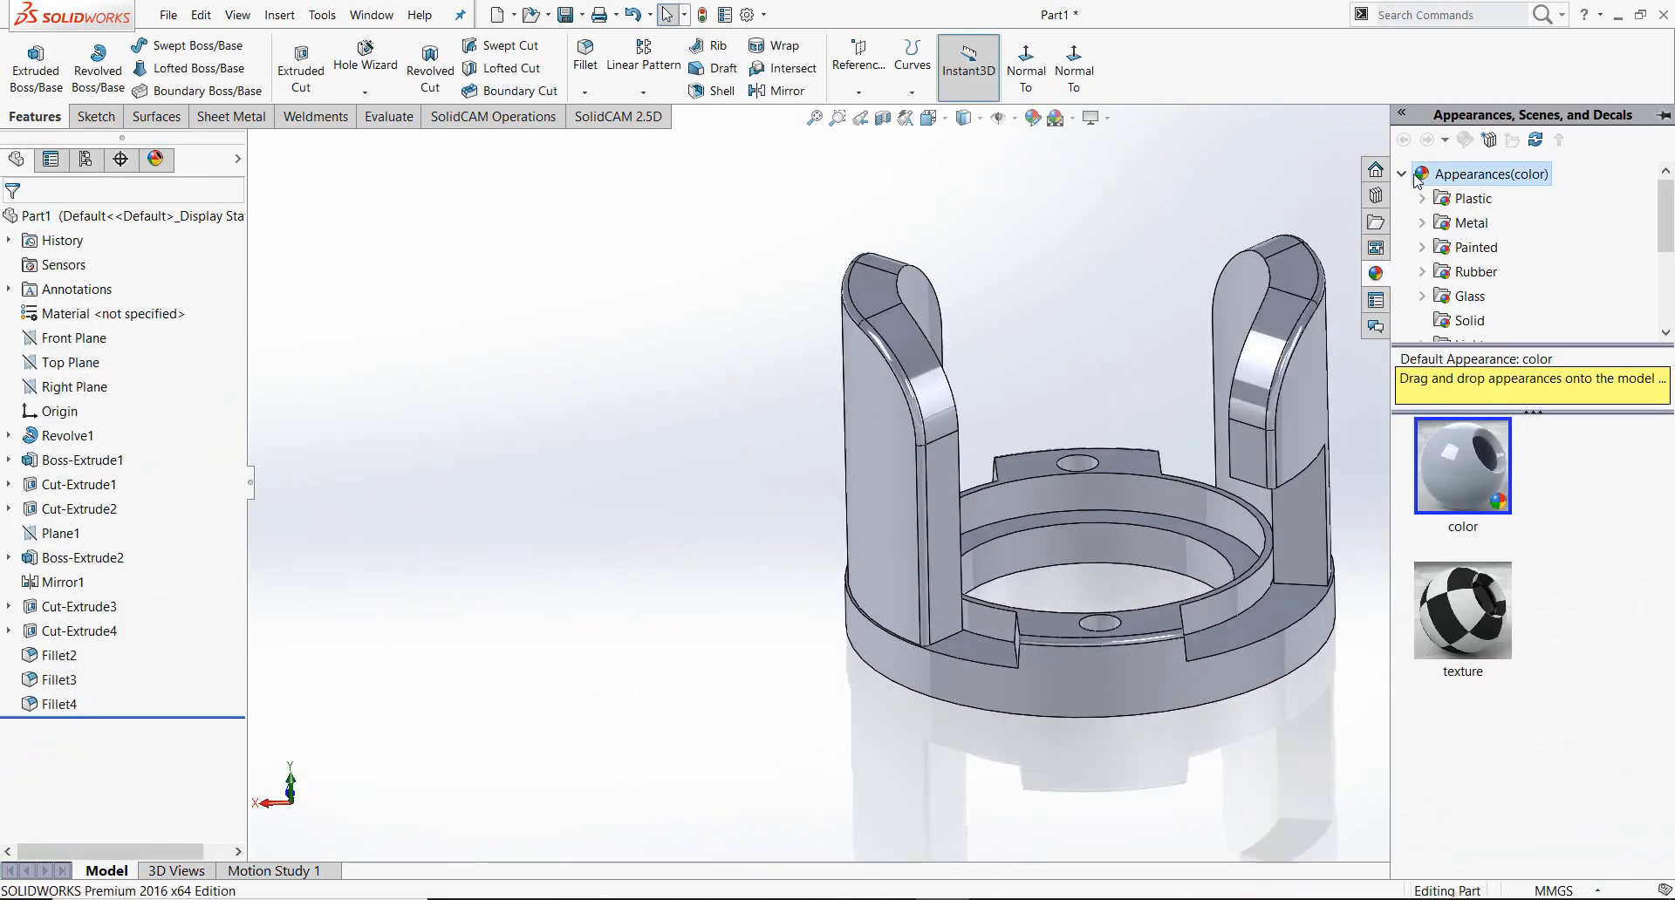
double_click(1437, 222)
left_click(1461, 200)
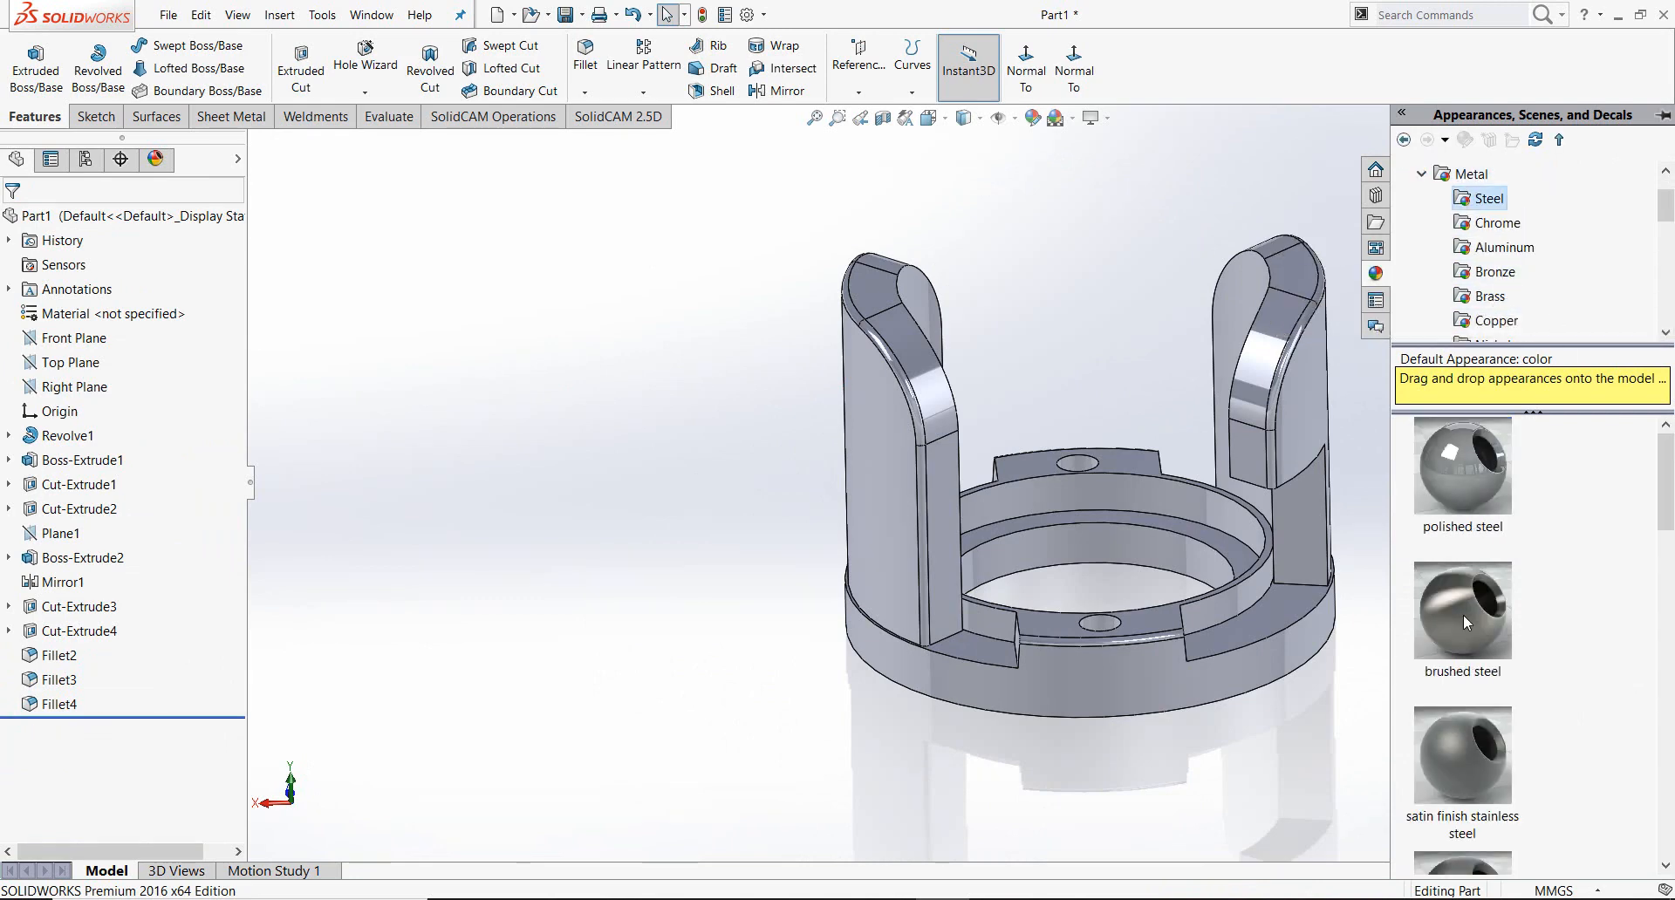
double_click(1463, 614)
double_click(1465, 775)
middle_click_drag(1075, 381, 959, 436)
scroll(959, 454, "up", 4)
scroll(1526, 634, "down", 5)
double_click(1472, 618)
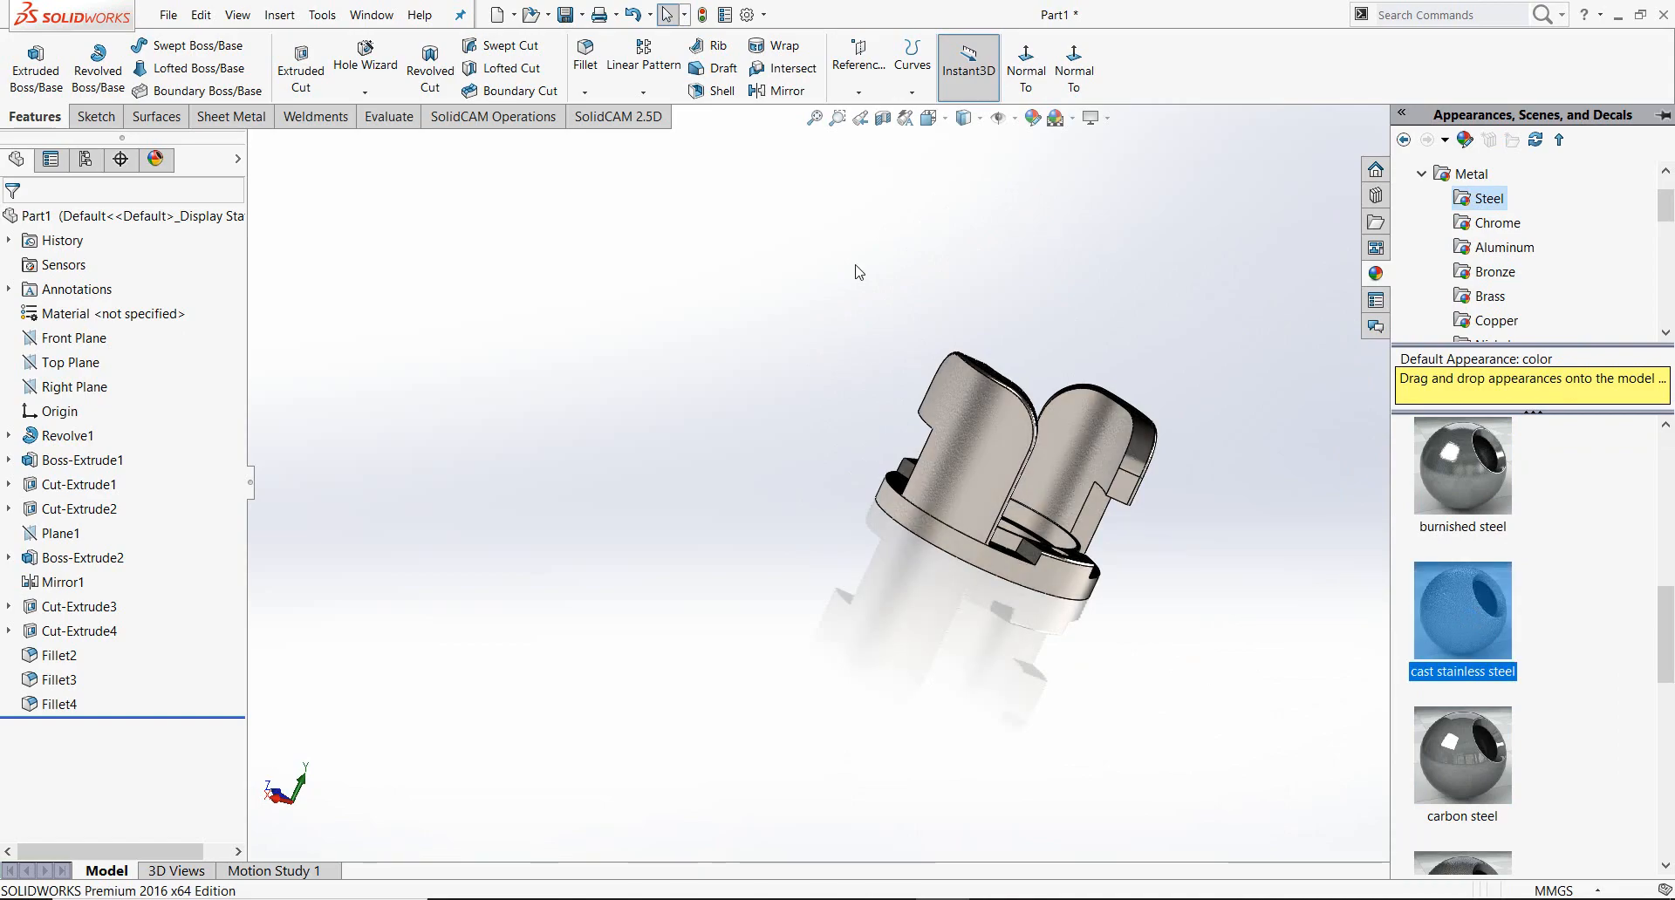
Step: Recolor the part's cast stainless steel appearance to blue with RGB values 0, 115, 192
left_click(858, 269)
middle_click_drag(858, 270, 601, 818)
scroll(949, 659, "down", 3)
scroll(950, 546, "down", 4)
scroll(962, 624, "up", 5)
middle_click_drag(950, 546, 990, 576)
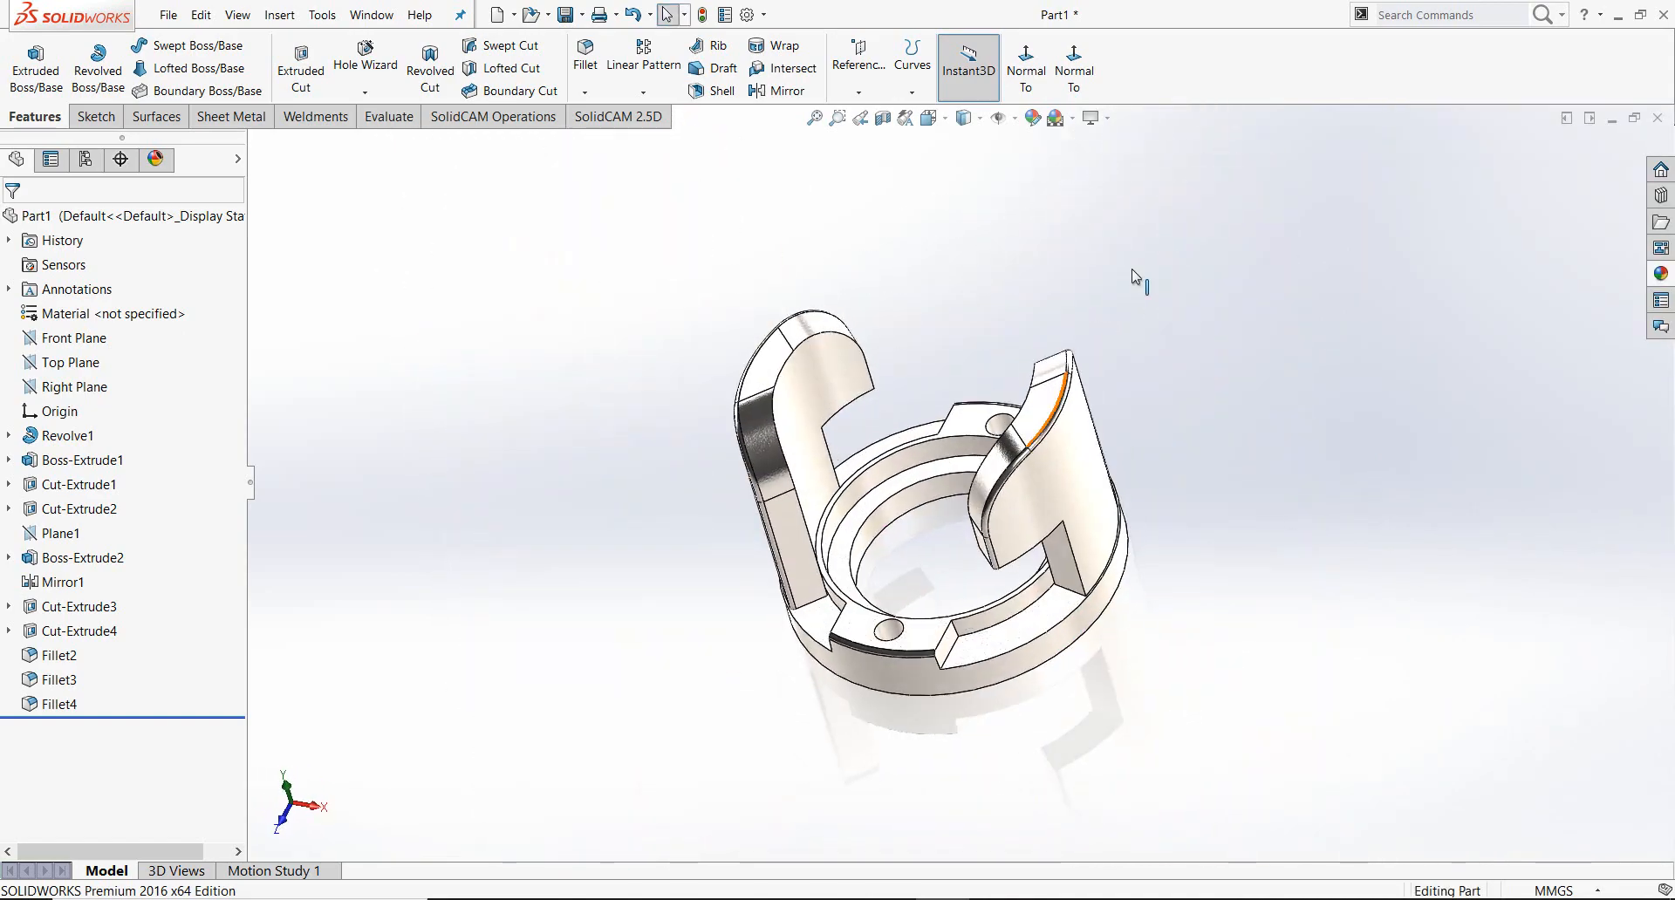
left_click(148, 467)
left_click(139, 468)
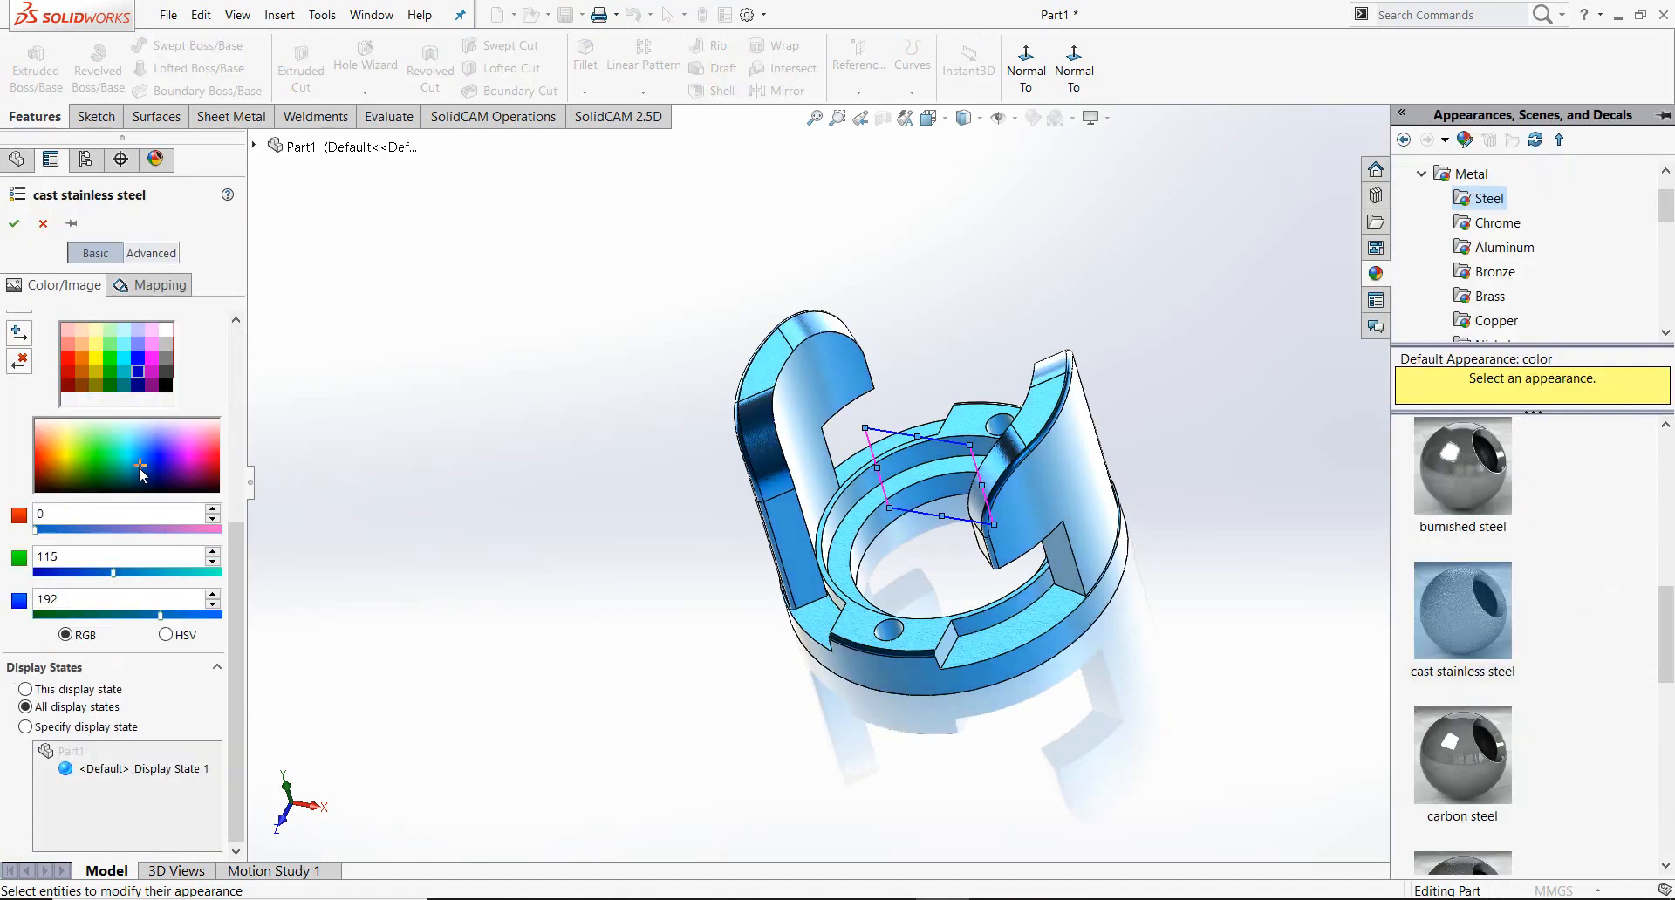
left_click(16, 224)
middle_click_drag(489, 305, 1125, 811)
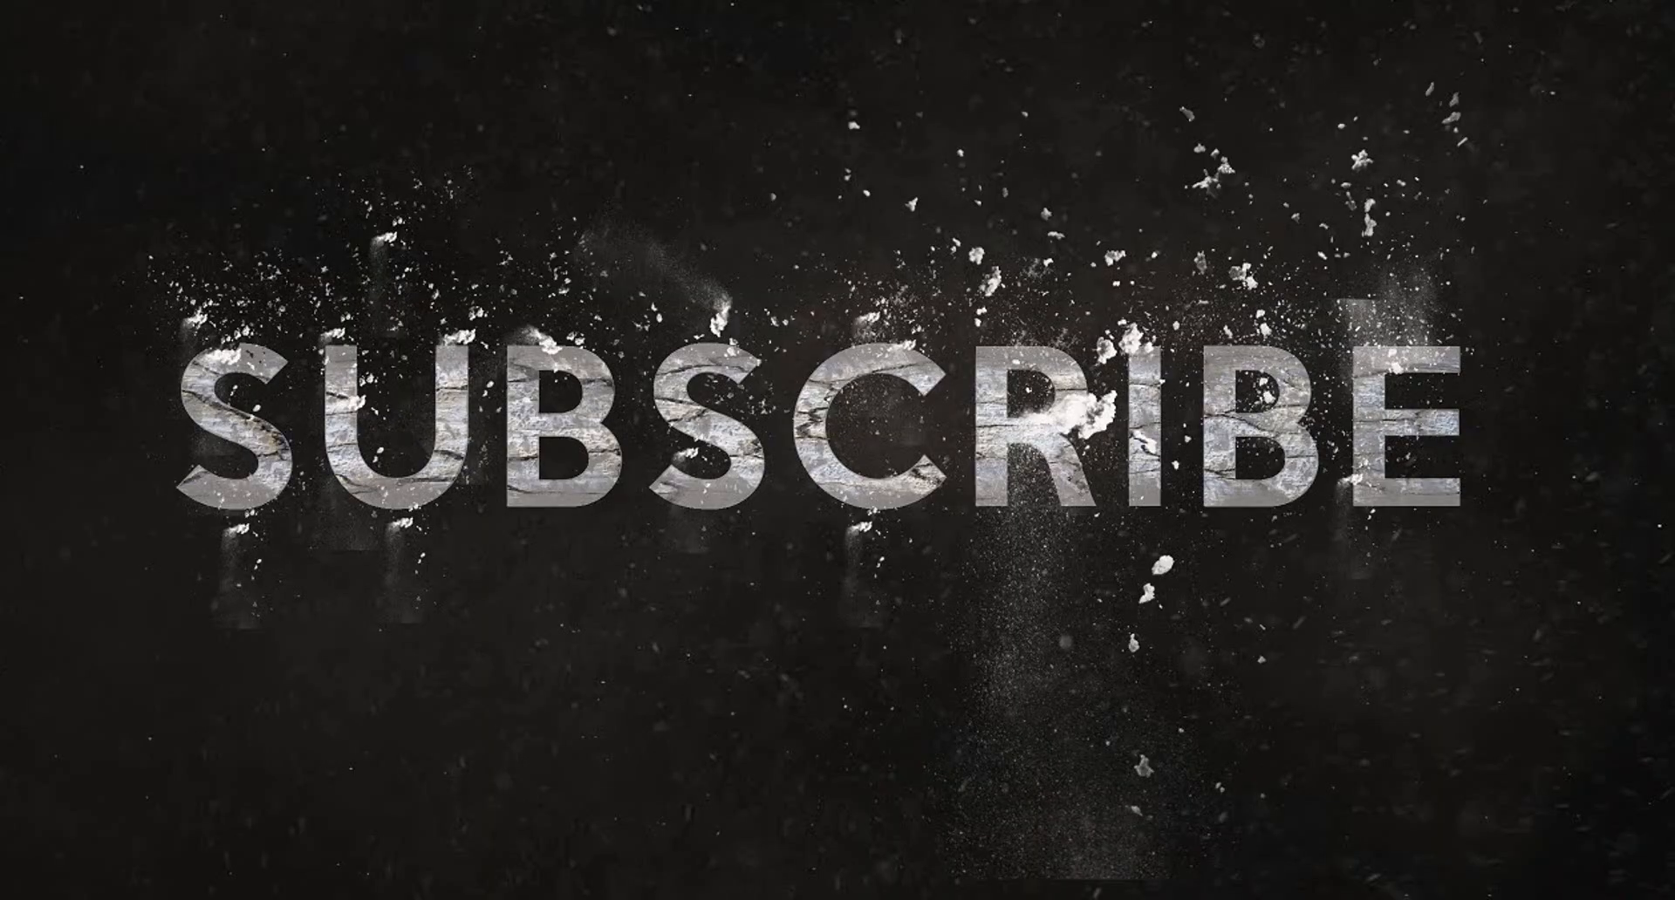